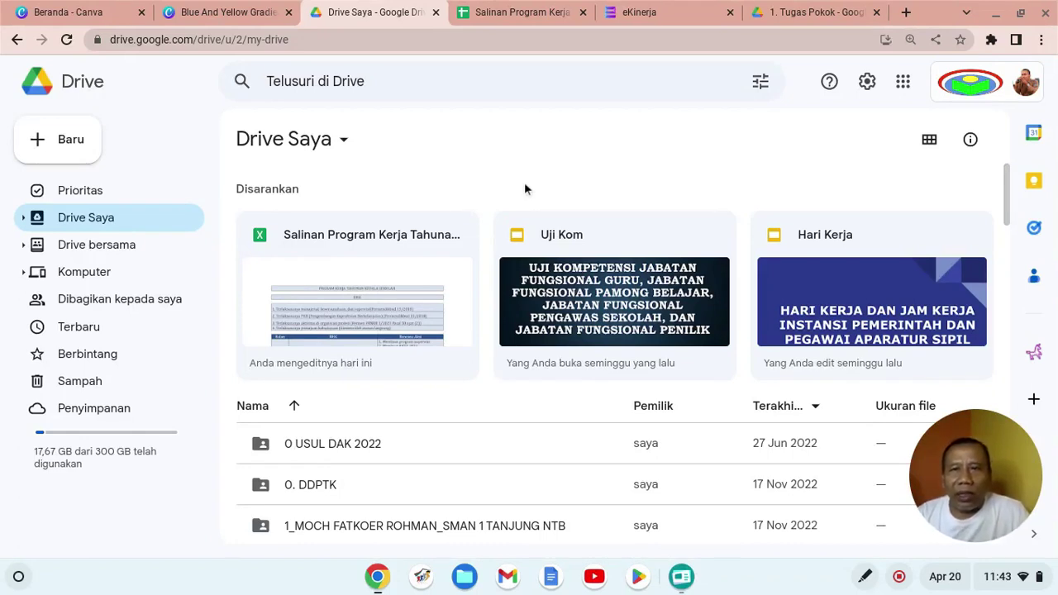
Step: Search Drive for "bukti dukung"
left_click(393, 79)
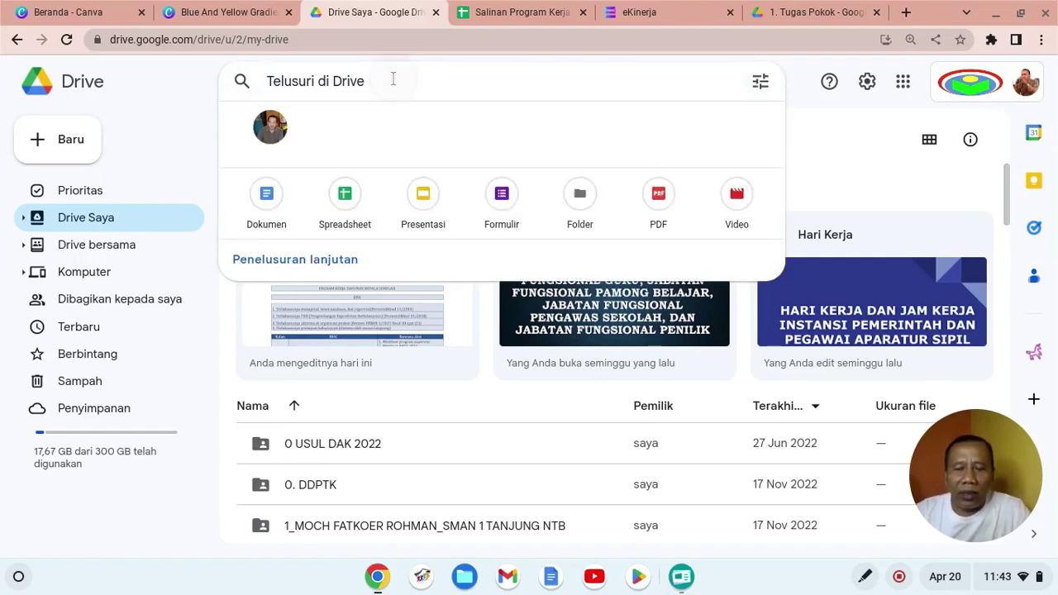
type("b")
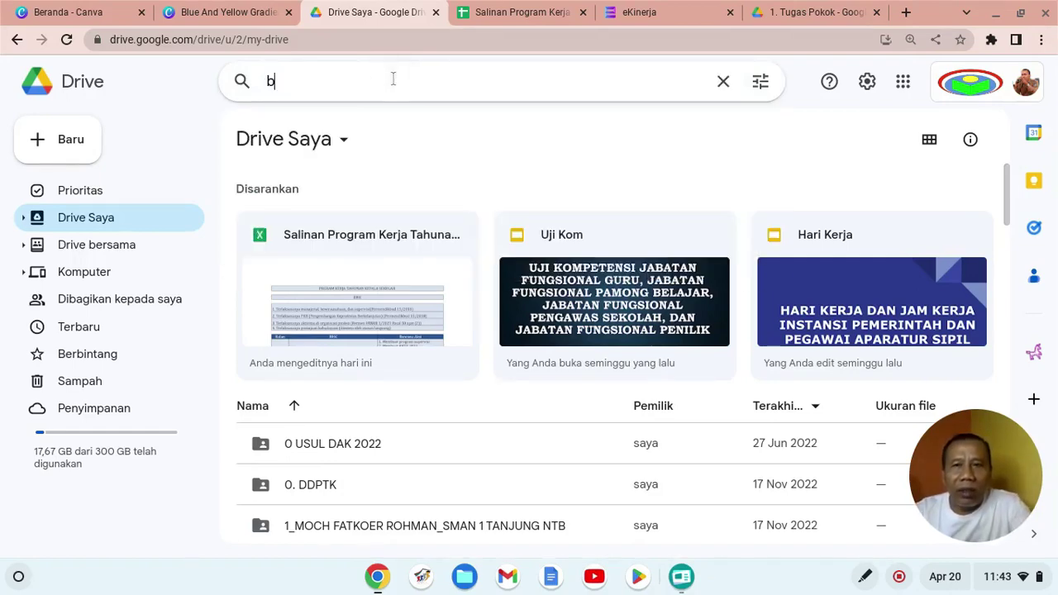
type("ukti ")
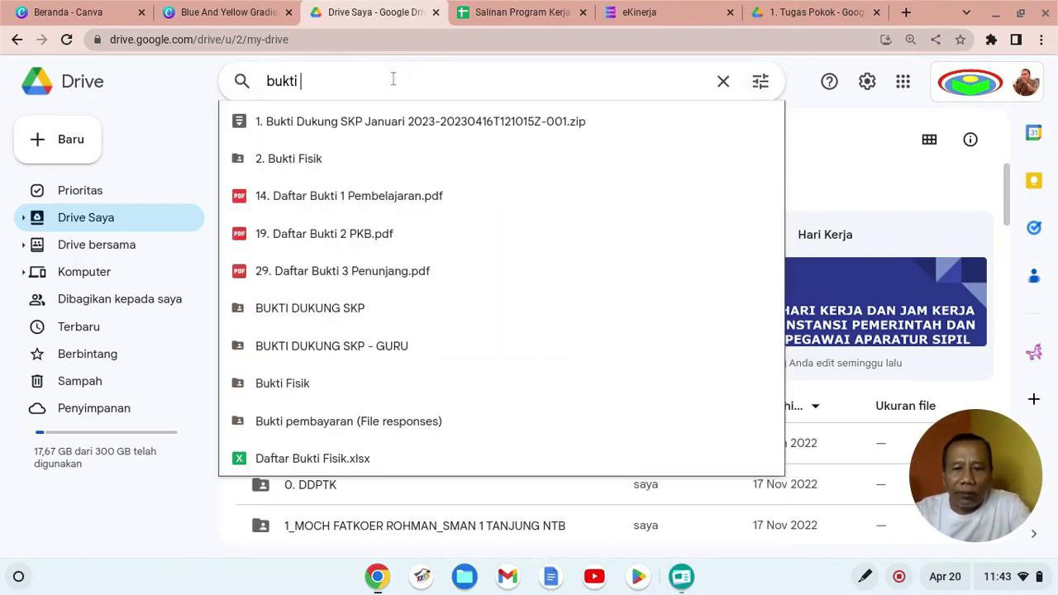
type("dukung")
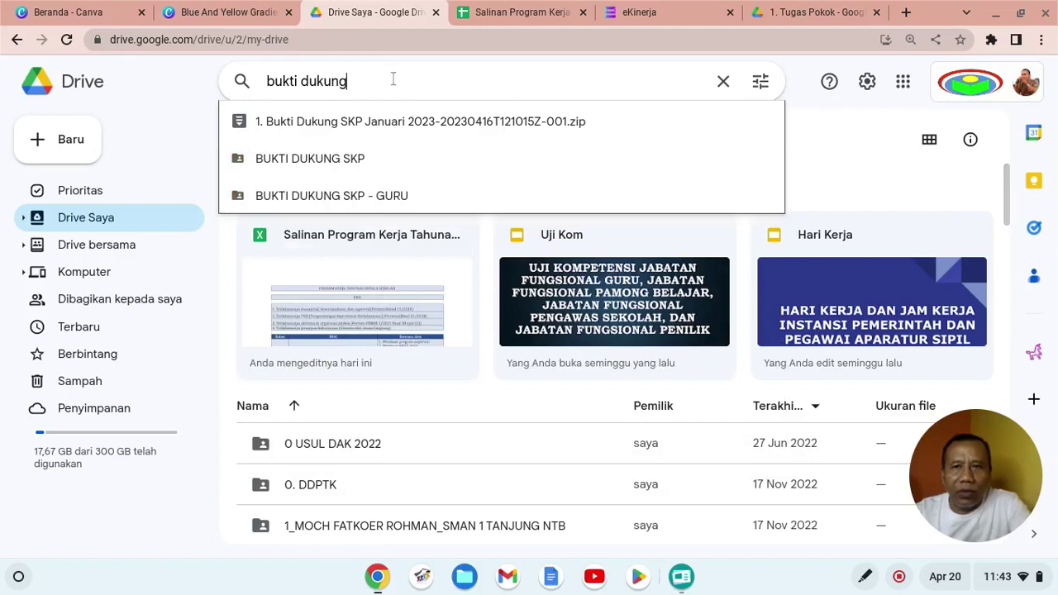
Step: Open the Salinan Program Kerja Tahunan.xlsx spreadsheet from the Tahun 2023 folder inside BUKTI DUKUNG SKP
left_click(318, 166)
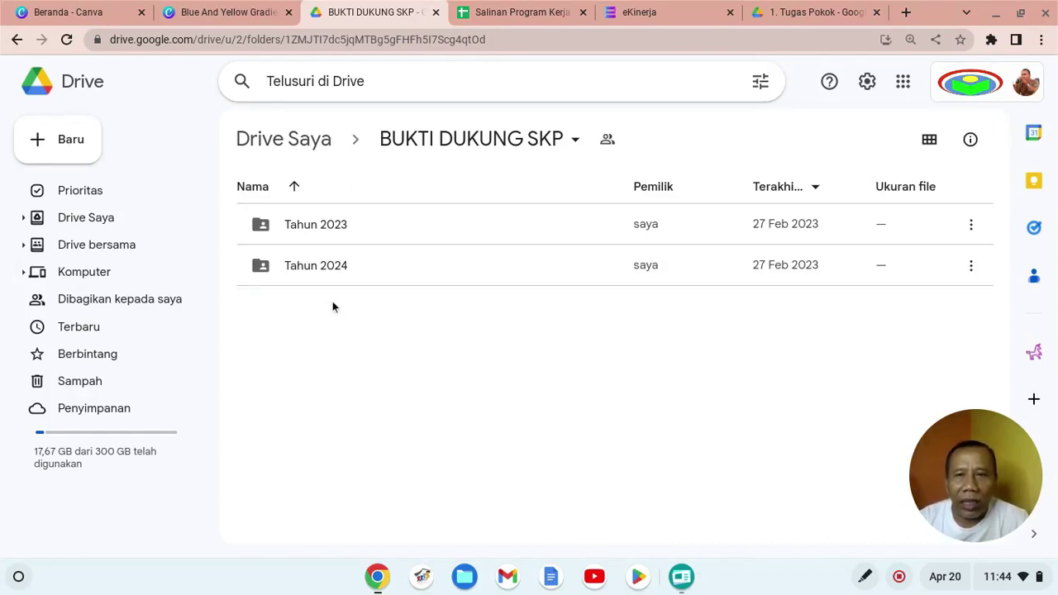
double_click(329, 230)
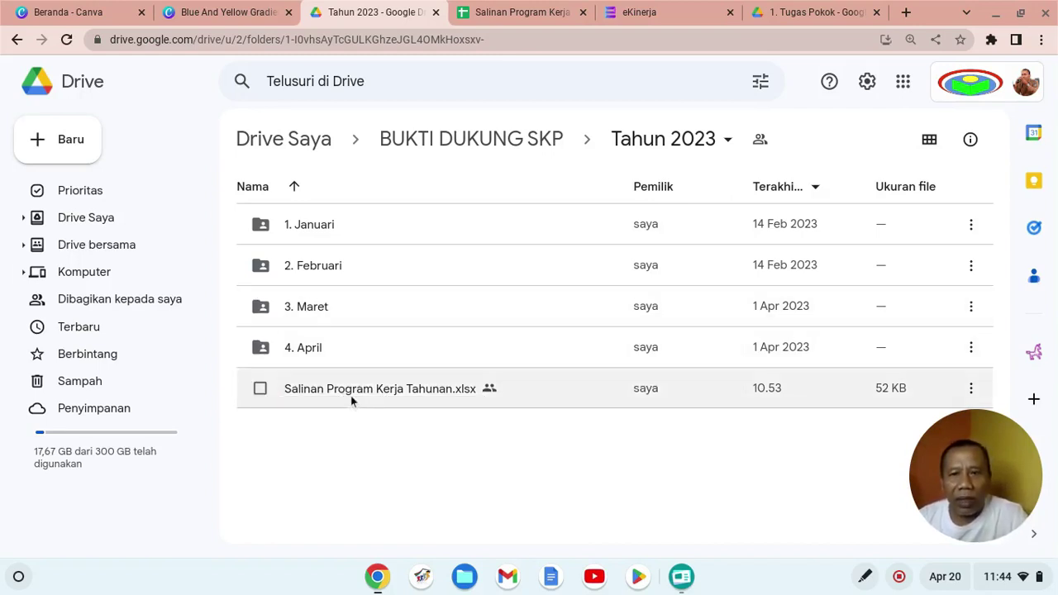
double_click(351, 391)
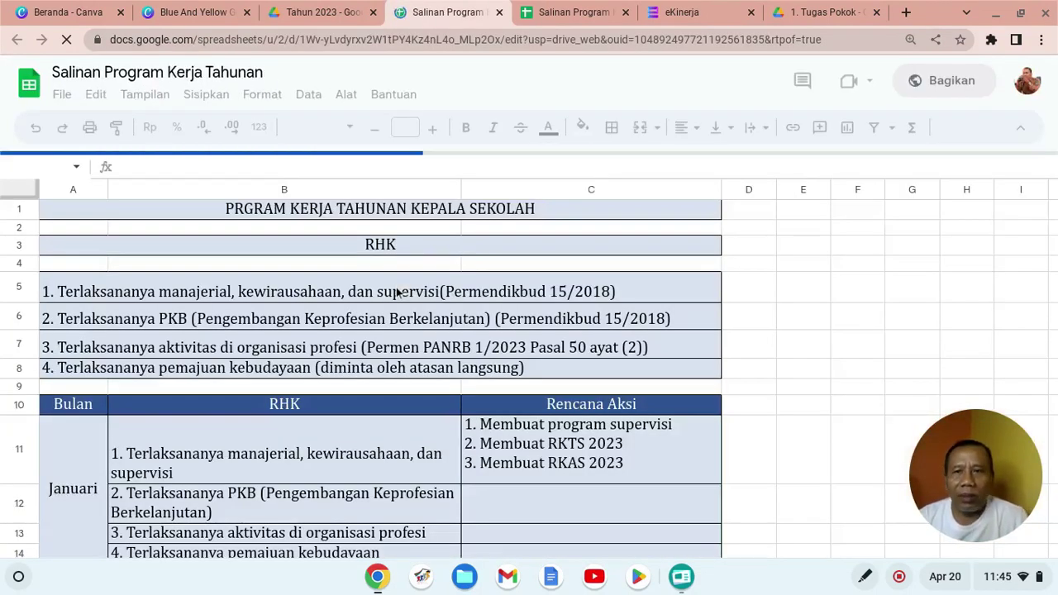
Step: Review the RHK heading and the numbered performance targets with their regulation references in rows 3 to 8
left_click(359, 242)
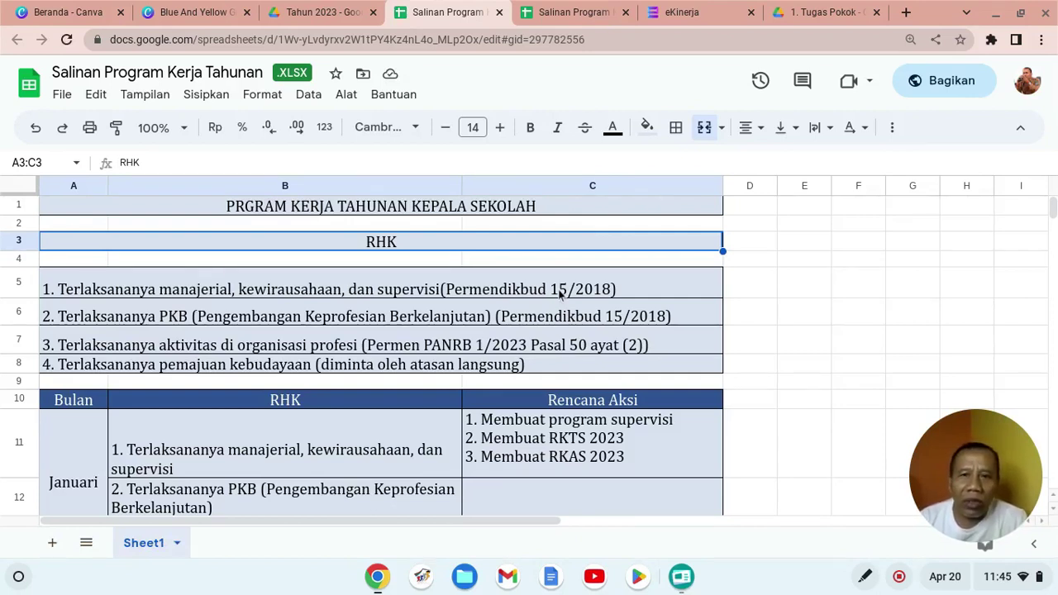
left_click(239, 323)
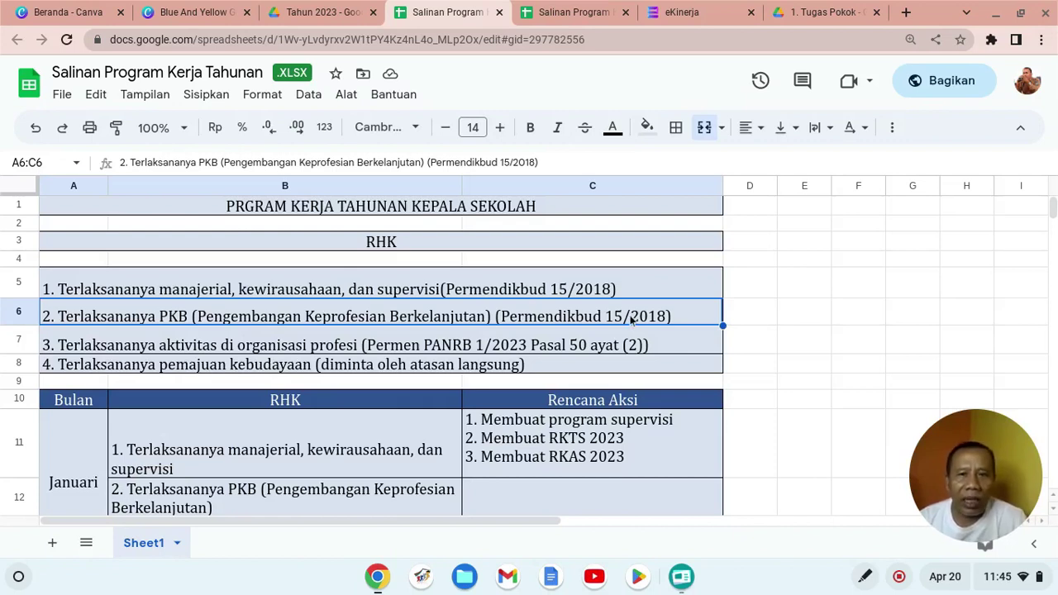
left_click(80, 350)
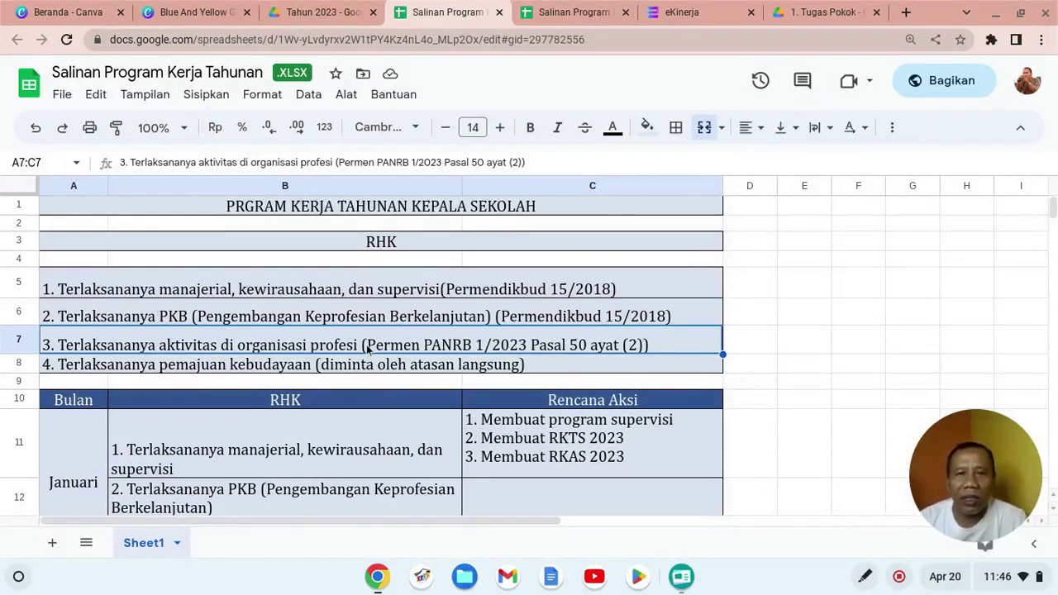
left_click(189, 370)
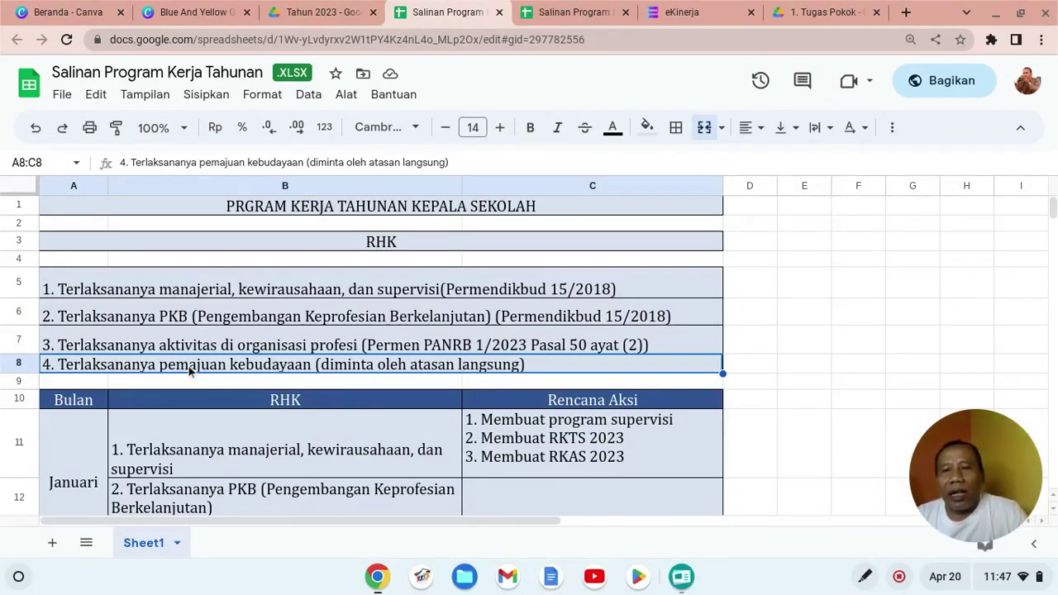
left_click(753, 361)
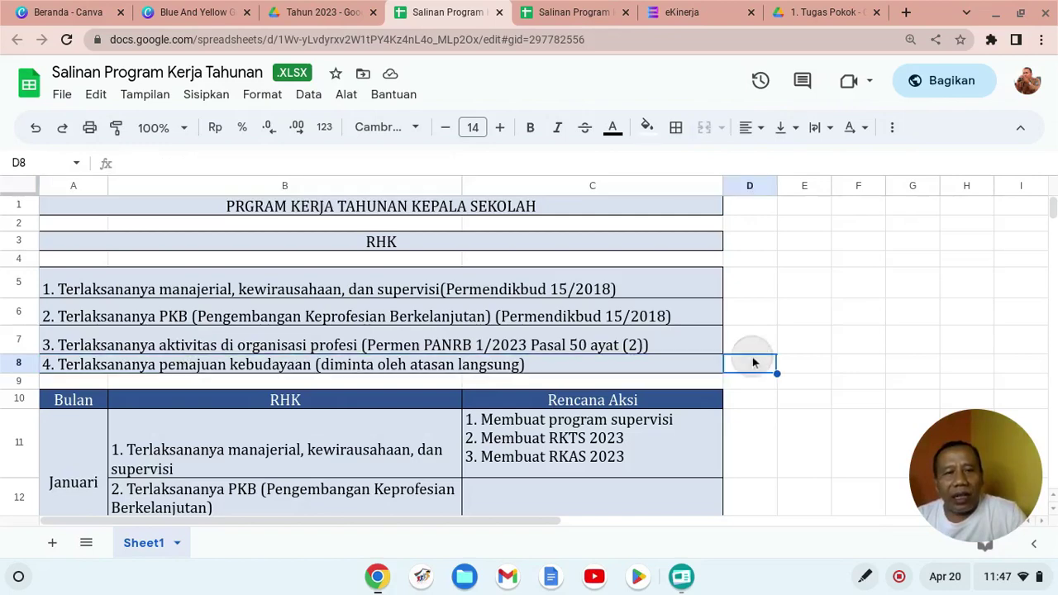
Step: Examine how the RHK items are listed for each month from January to March in the work program table
key("Down")
key("Down")
key("Down")
key("Down")
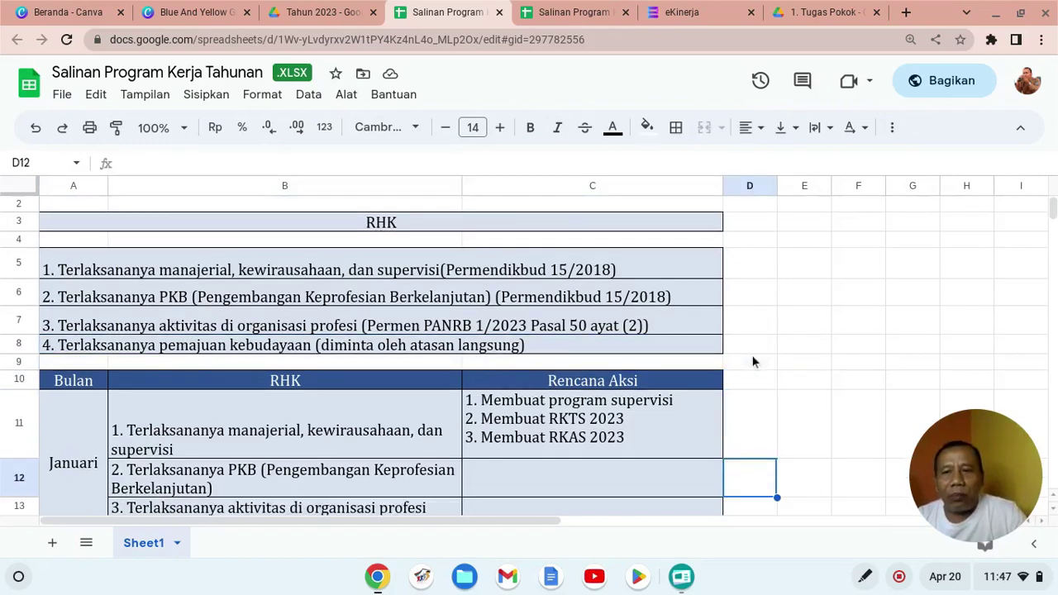
key("Down")
key("Down")
key("Down")
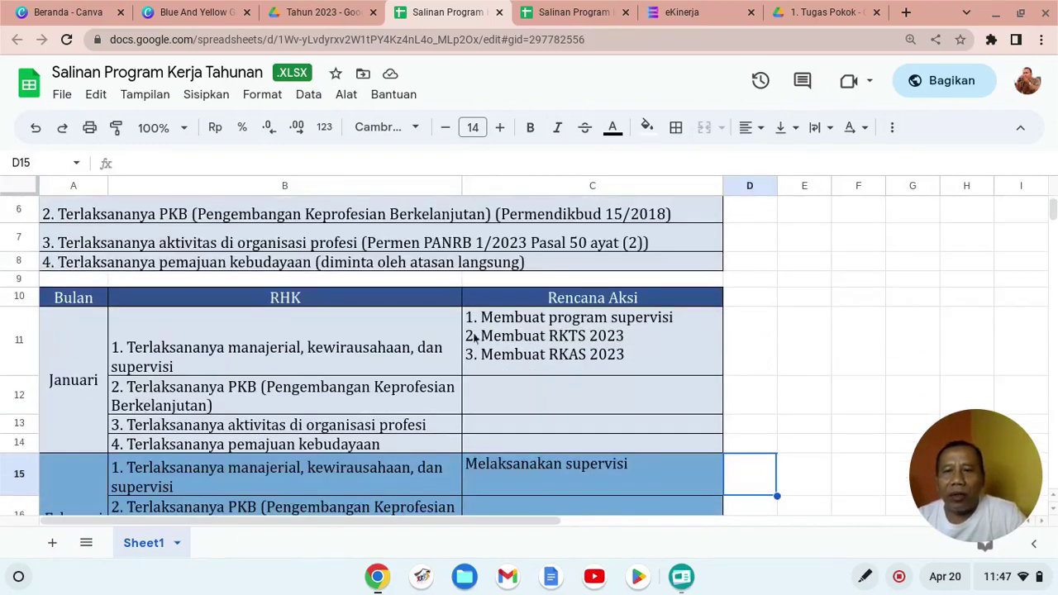
left_click(148, 356)
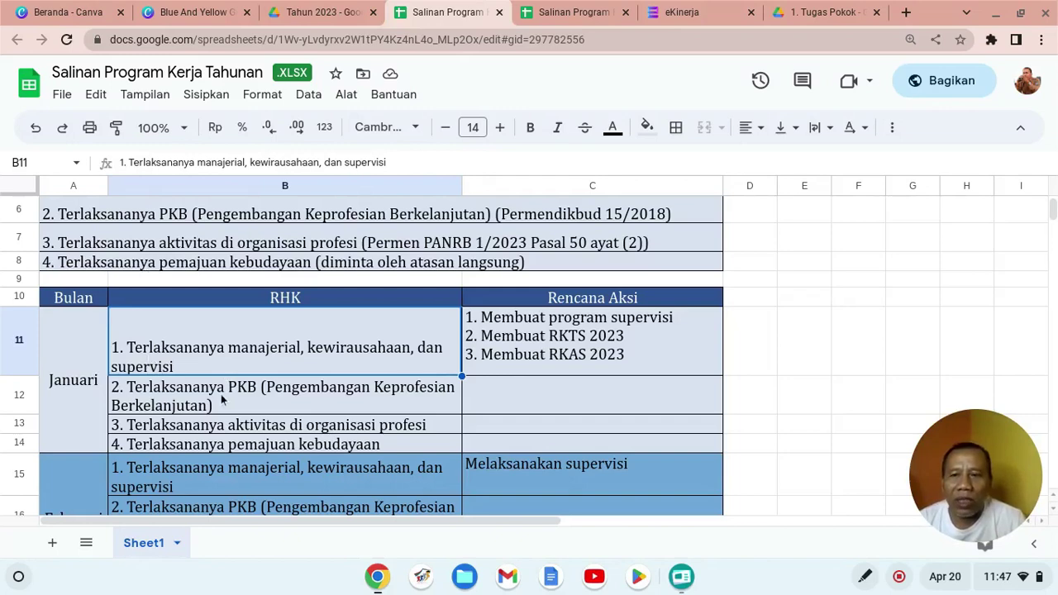
left_click(263, 447)
key("Down")
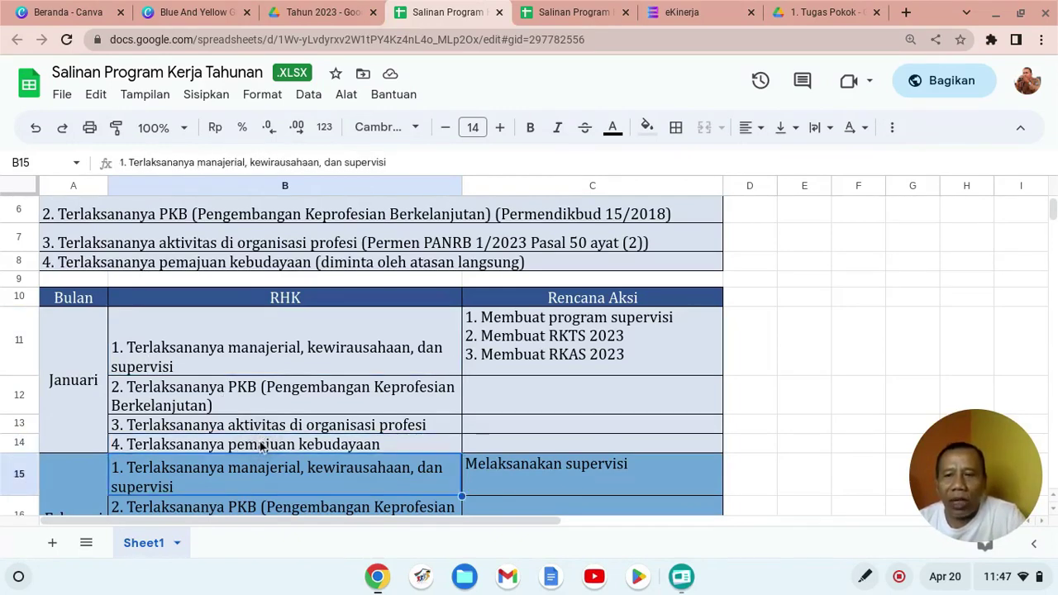
key("Down")
key("Down")
key("Down")
key("Down")
key("Down")
key("Down")
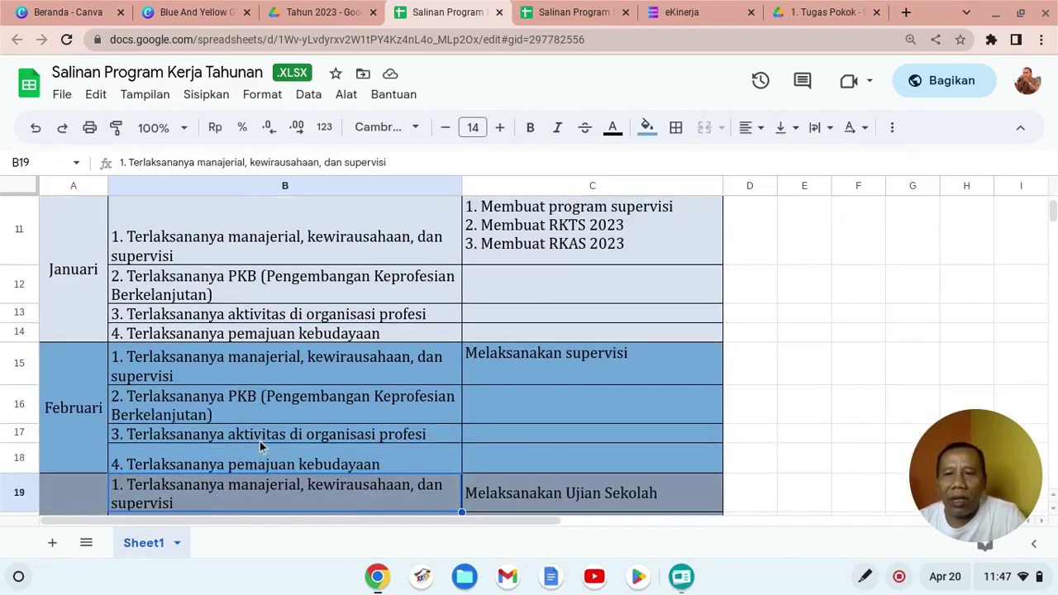
key("Down")
key("Up")
key("Up")
key("Up")
key("Up")
key("Up")
key("Up")
key("Up")
key("Up")
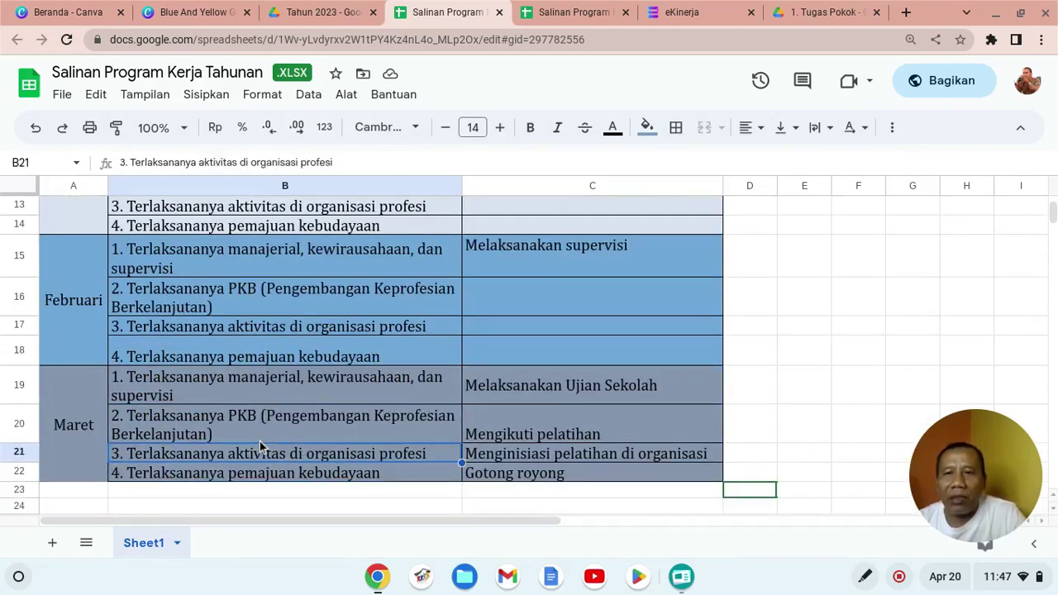
key("Up")
key("Up")
key("Up")
key("Up")
key("Up")
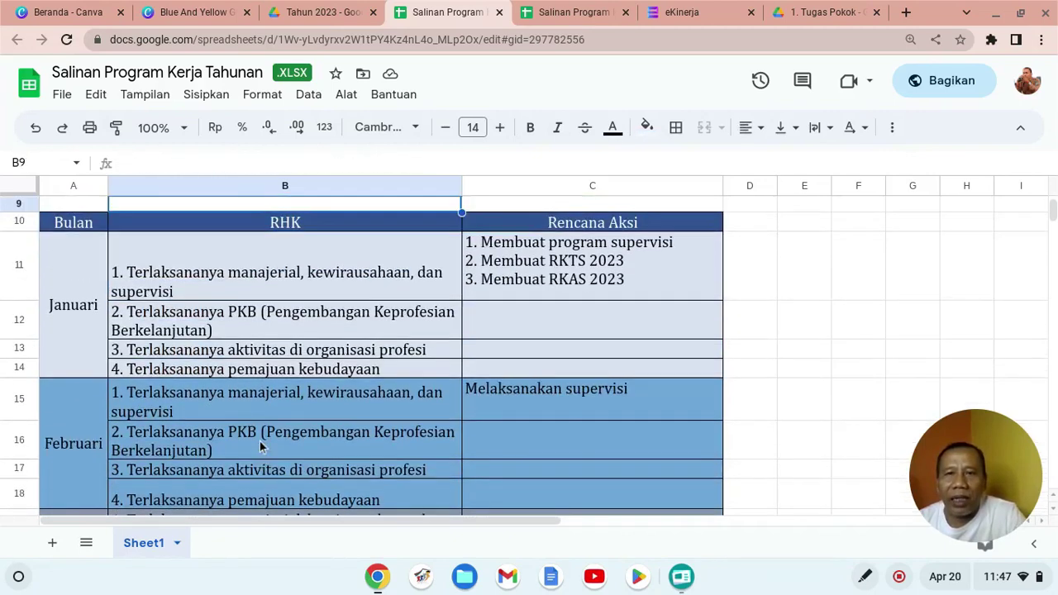
key("Down")
key("Down")
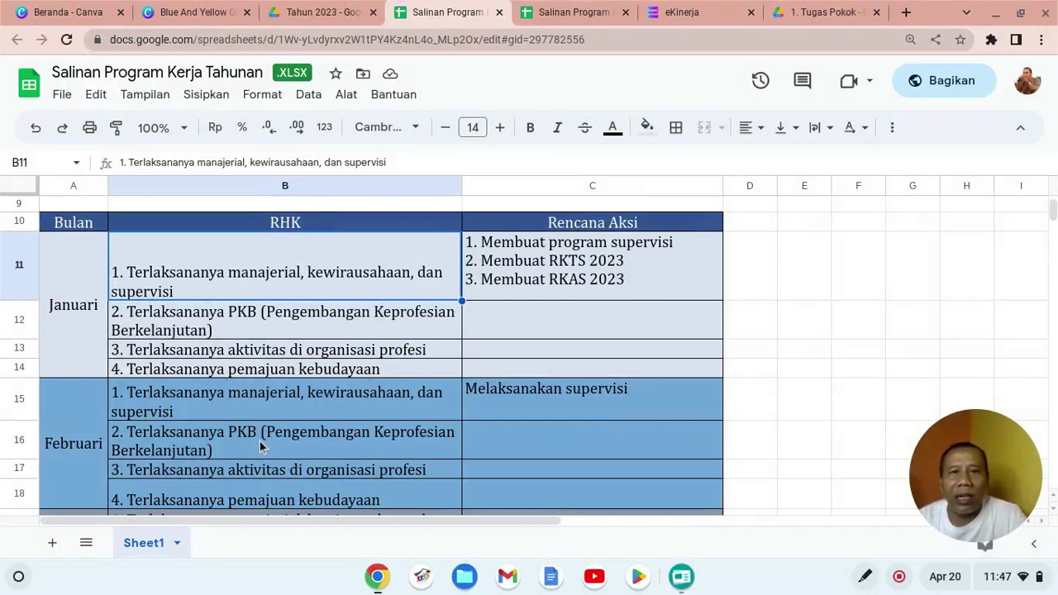
Step: Review the Rencana Aksi cells for each January RHK and for the first February RHK
left_click(592, 282)
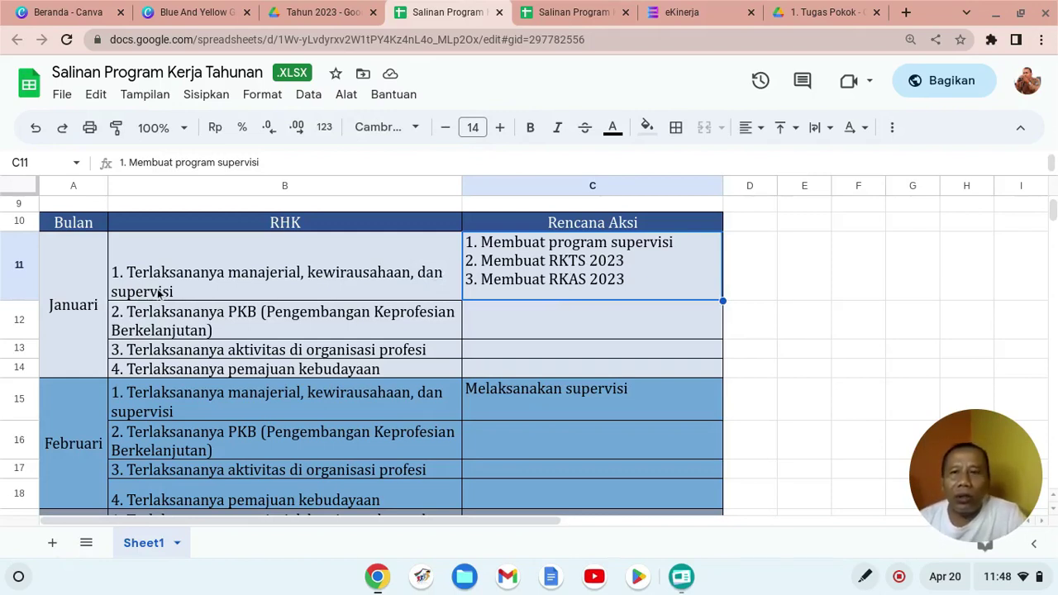
left_click(185, 319)
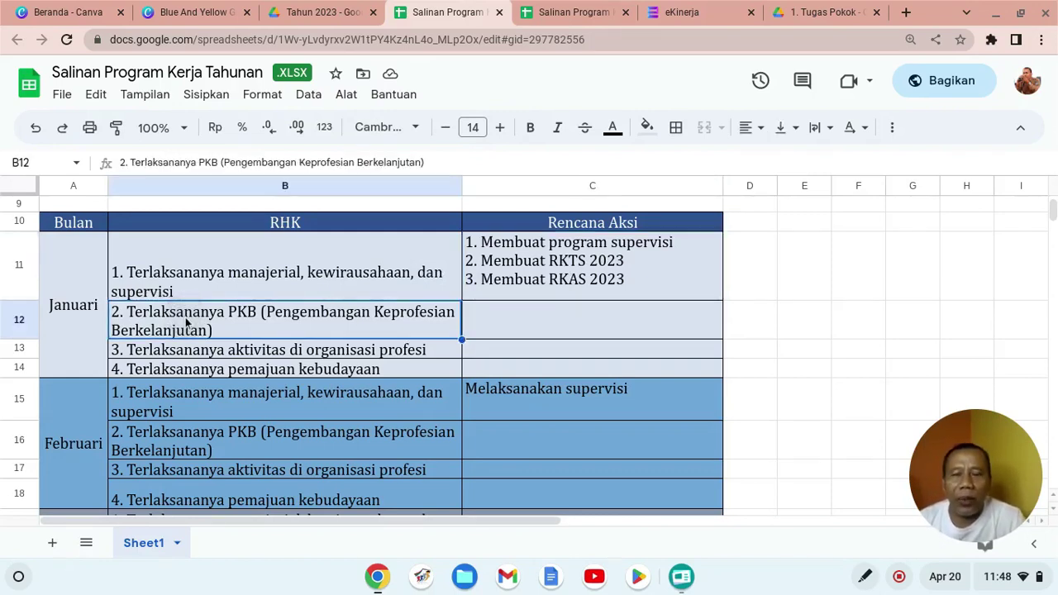
left_click(542, 319)
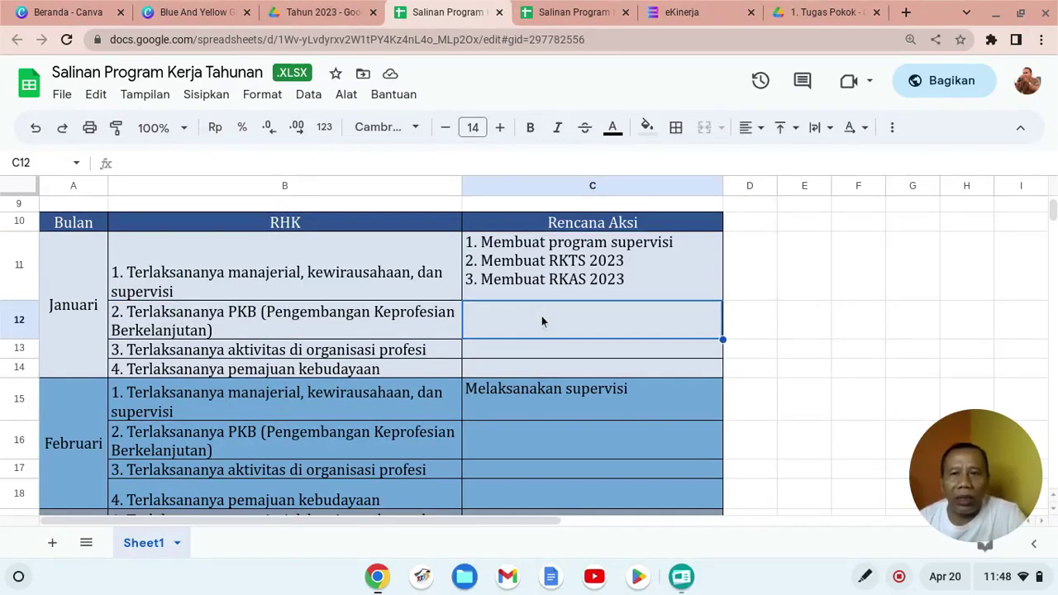
left_click(522, 352)
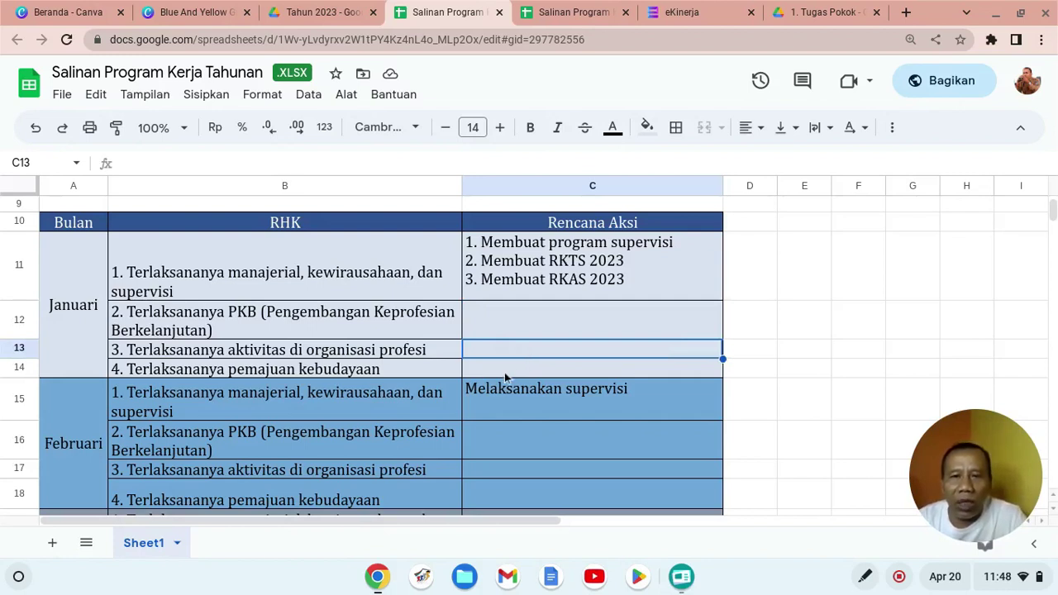
left_click(504, 370)
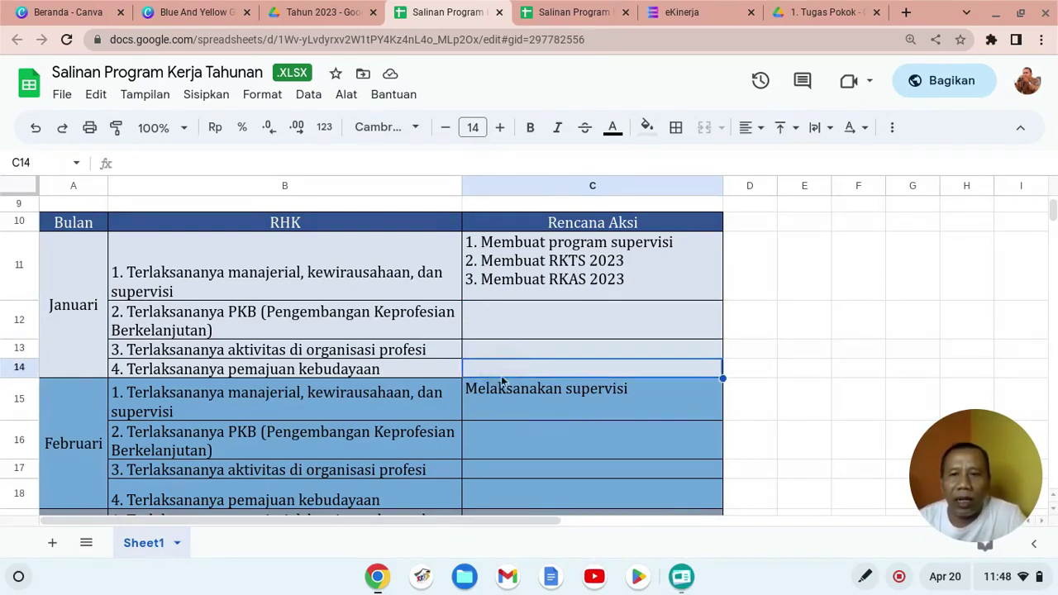
left_click(499, 403)
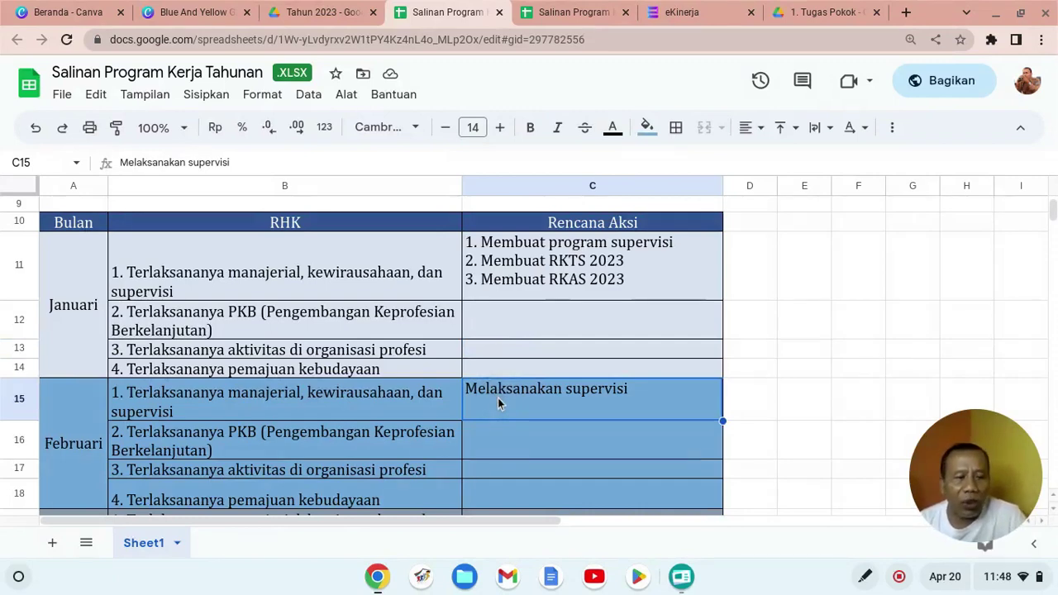
Step: Compare the March RHK items with their matching Rencana Aksi entries in rows 19 to 22
key("Down")
key("Down")
key("Down")
key("Down")
key("Down")
key("Down")
key("Down")
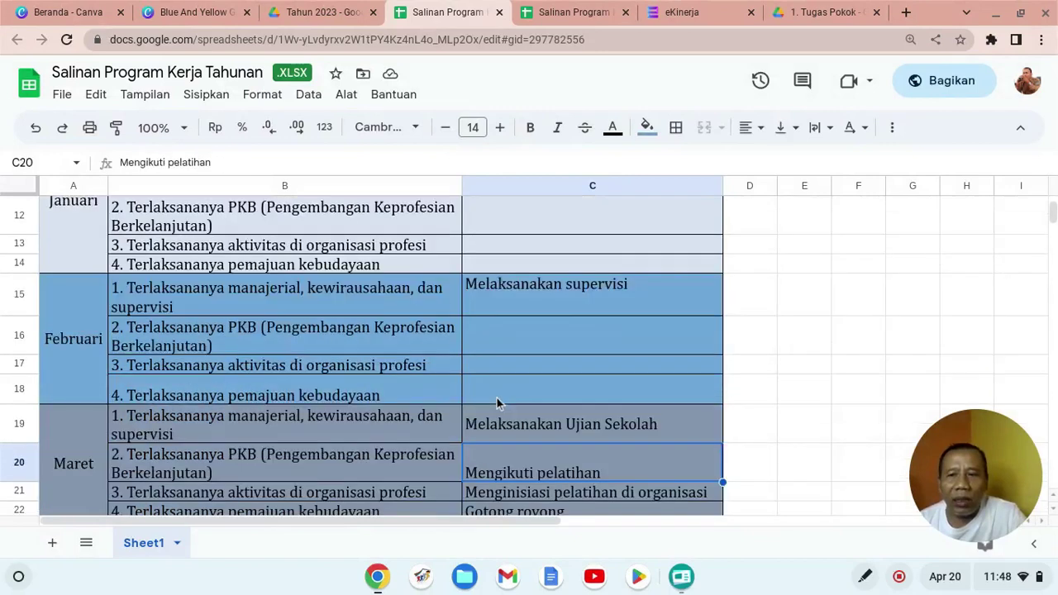
key("Down")
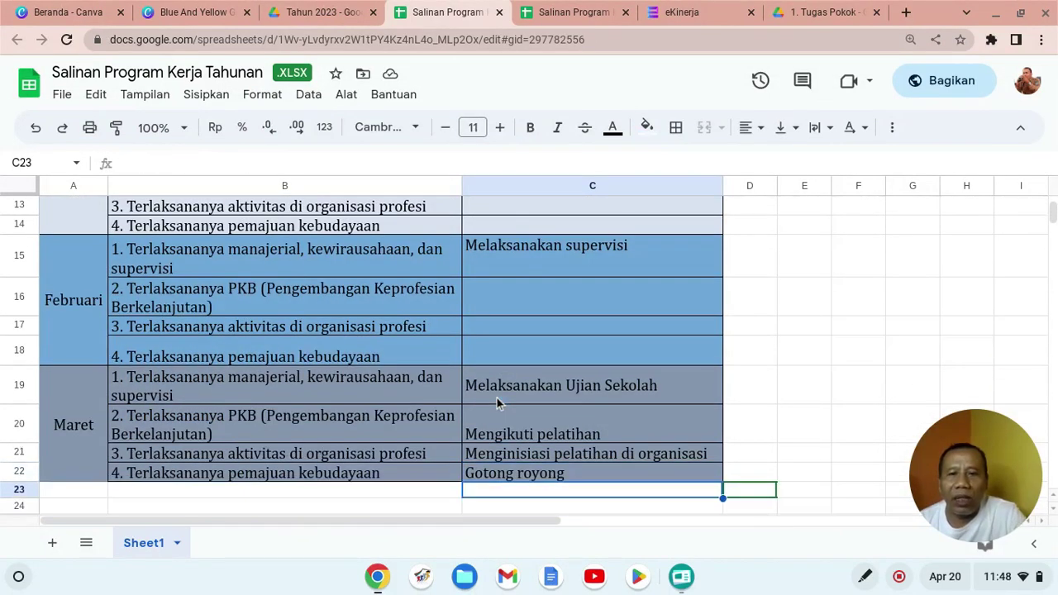
left_click(484, 396)
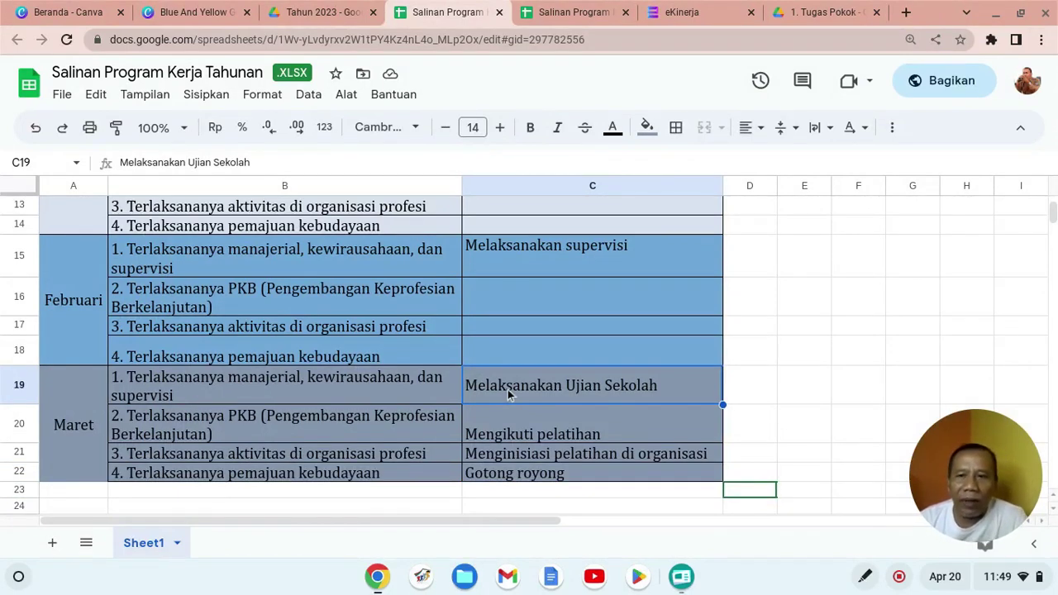
left_click(265, 437)
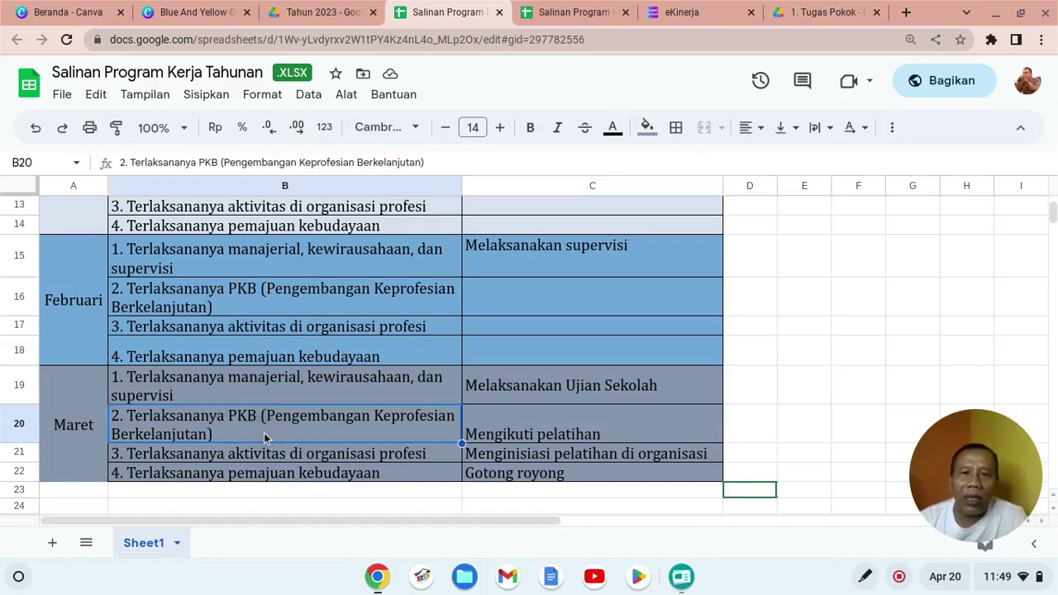
left_click(534, 427)
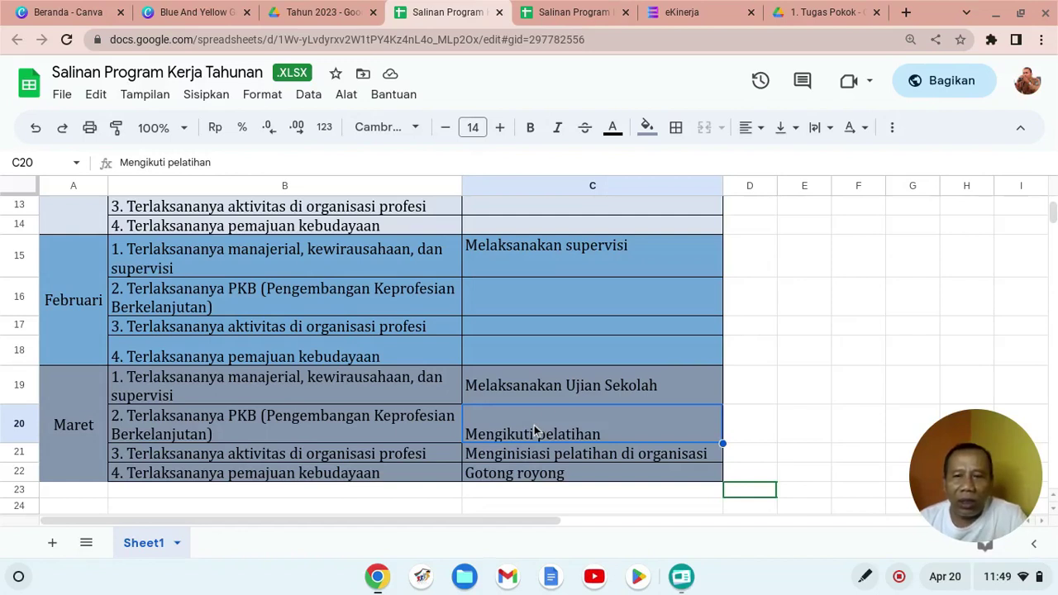
key("Down")
key("Down")
key("Down")
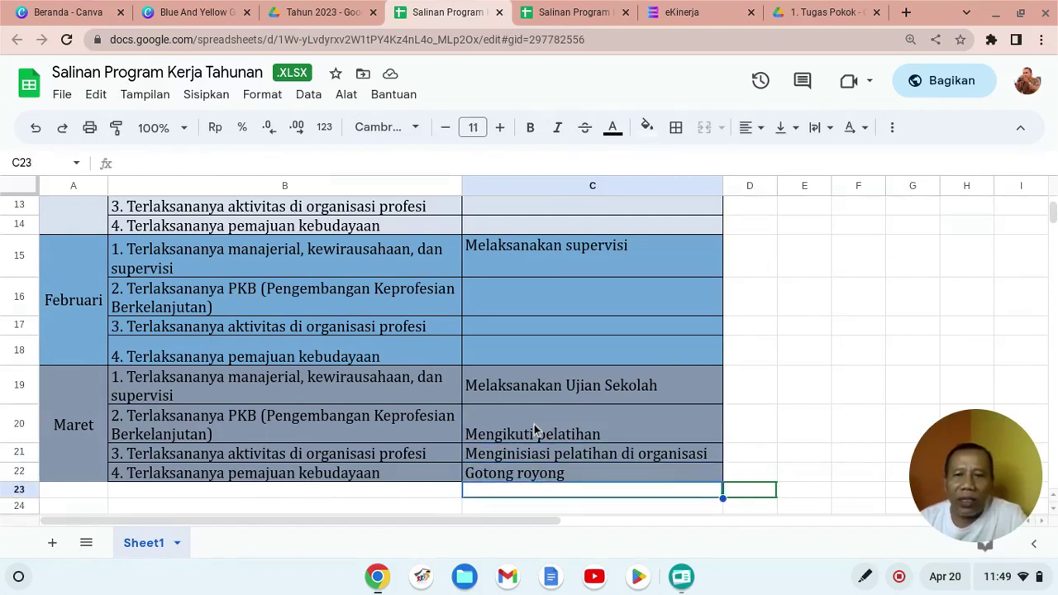
left_click(162, 453)
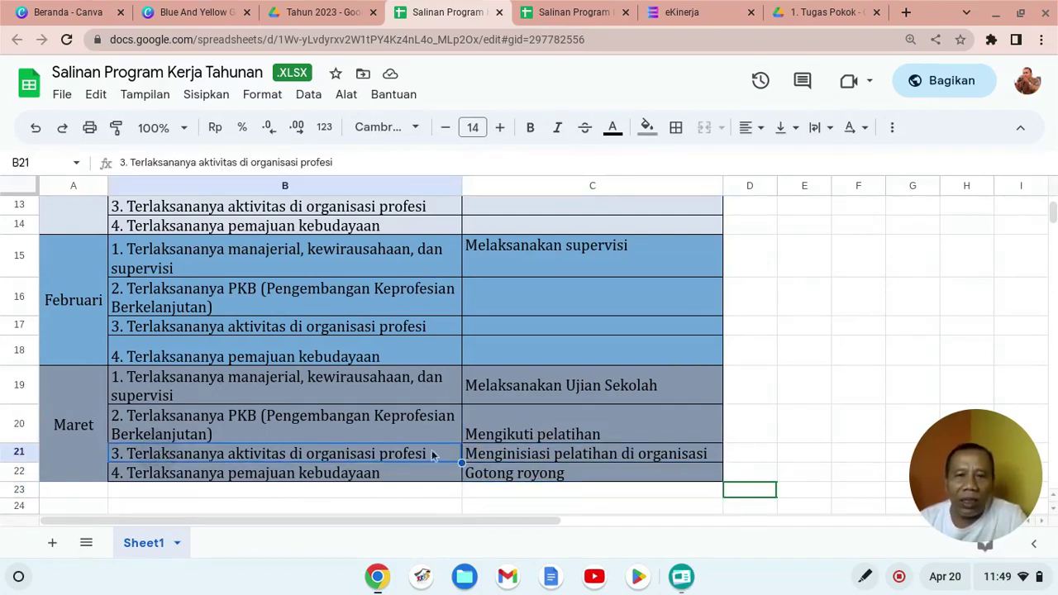
left_click(496, 462)
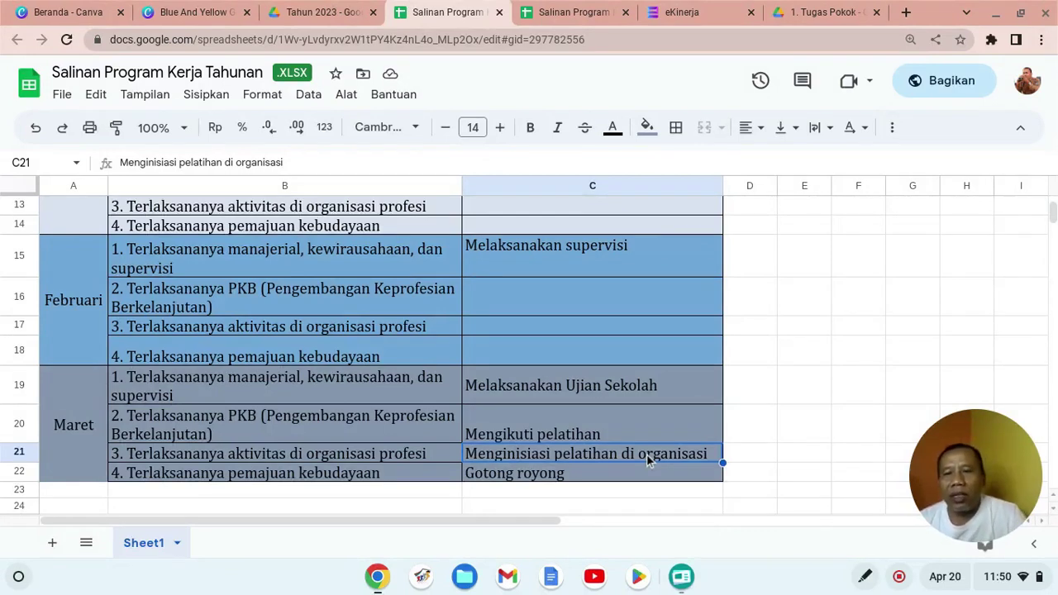
left_click(238, 473)
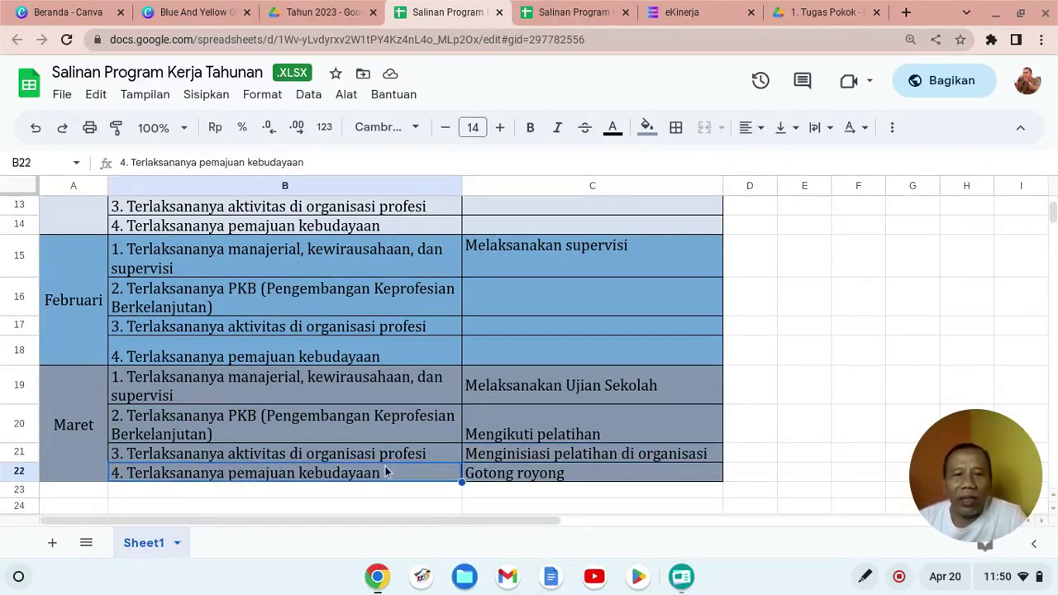
Step: Check the Rencana Aksi entry for the fourth March RHK, then go back up that column to January's third RHK
left_click(489, 479)
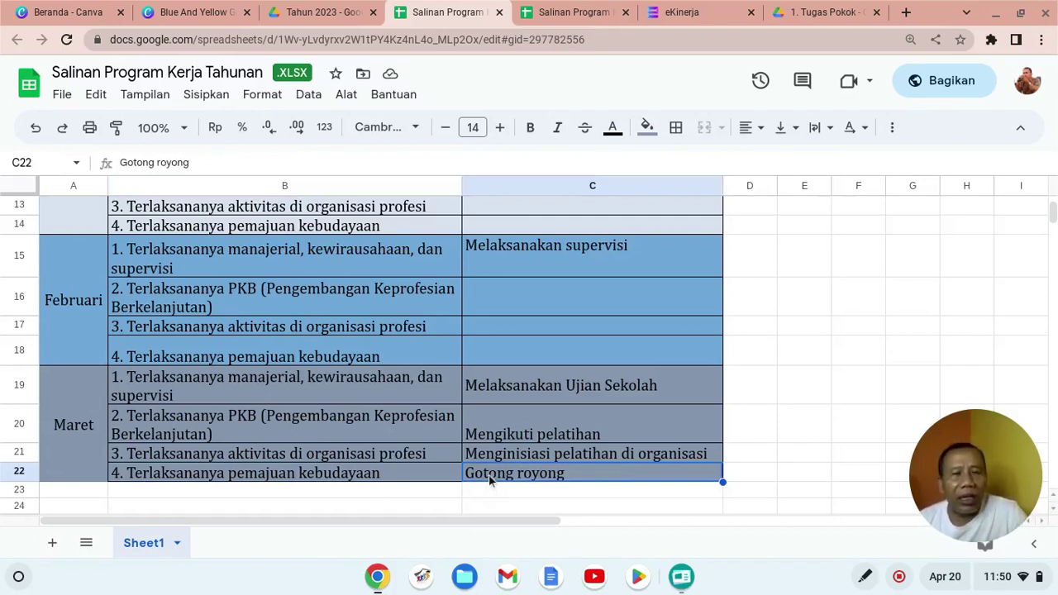
key("Up")
key("Up")
key("Up")
key("Up")
key("Up")
key("Up")
key("Up")
key("Up")
key("Up")
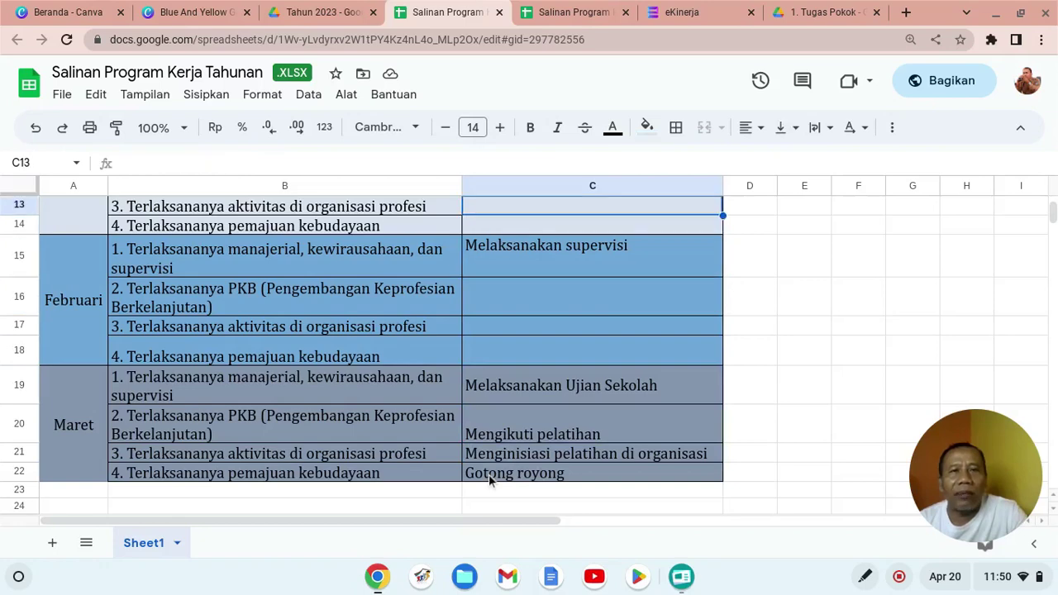
Step: Switch to eKinerja and open the Penilaian page of the SKP for 1 Januari 2023 - 31 Desember 2023
left_click(686, 12)
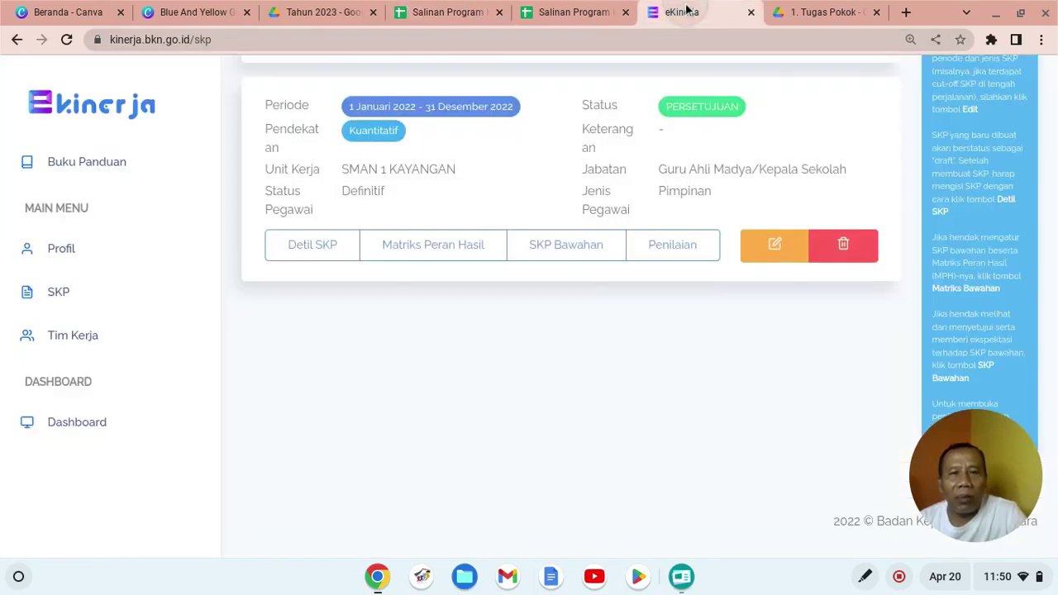
scroll(604, 386, "up", 5)
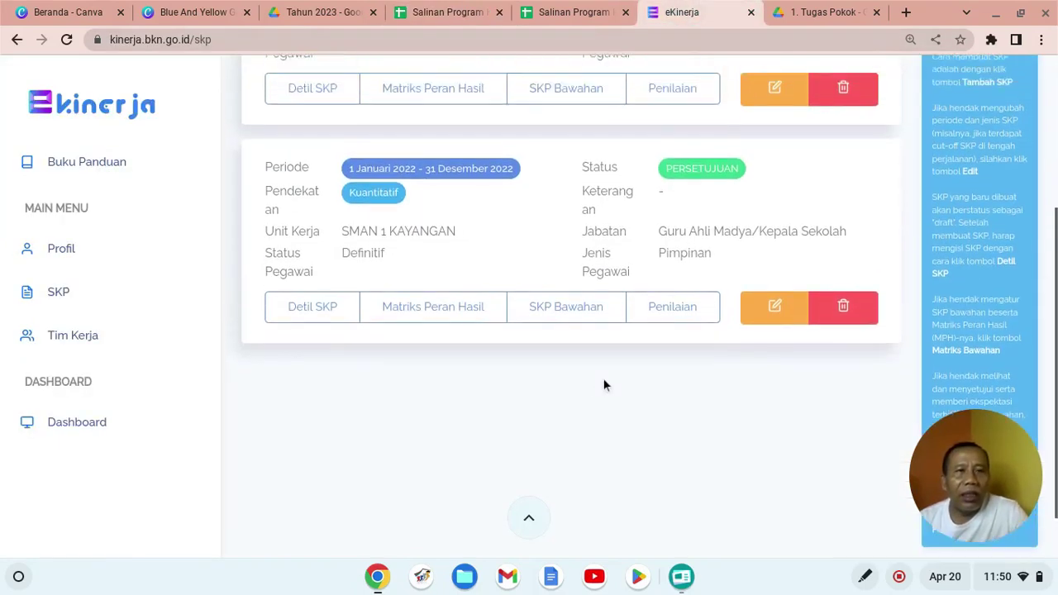
key("ctrl+plus")
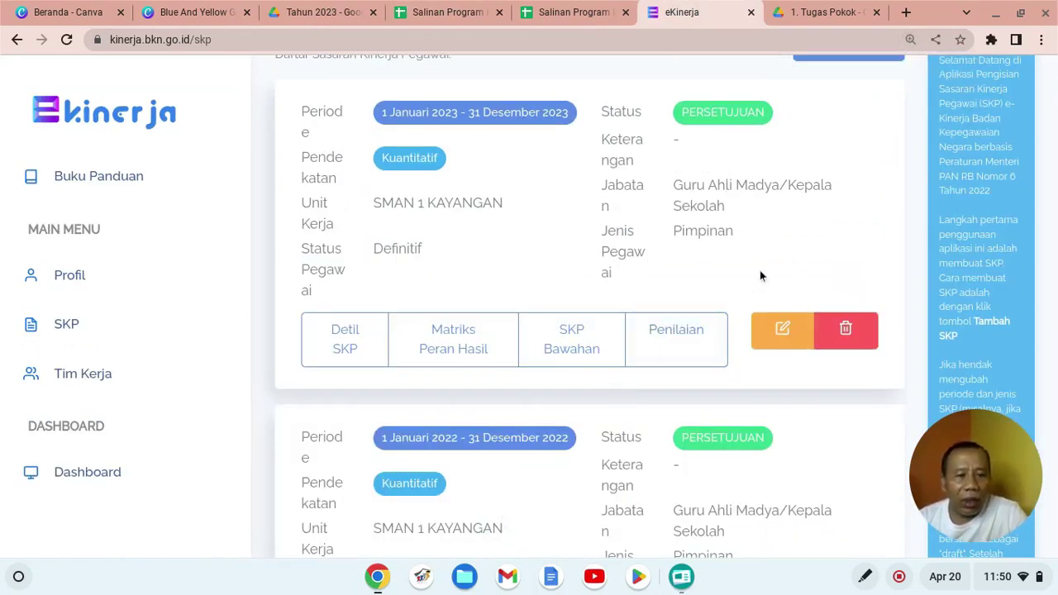
scroll(760, 270, "down", 2)
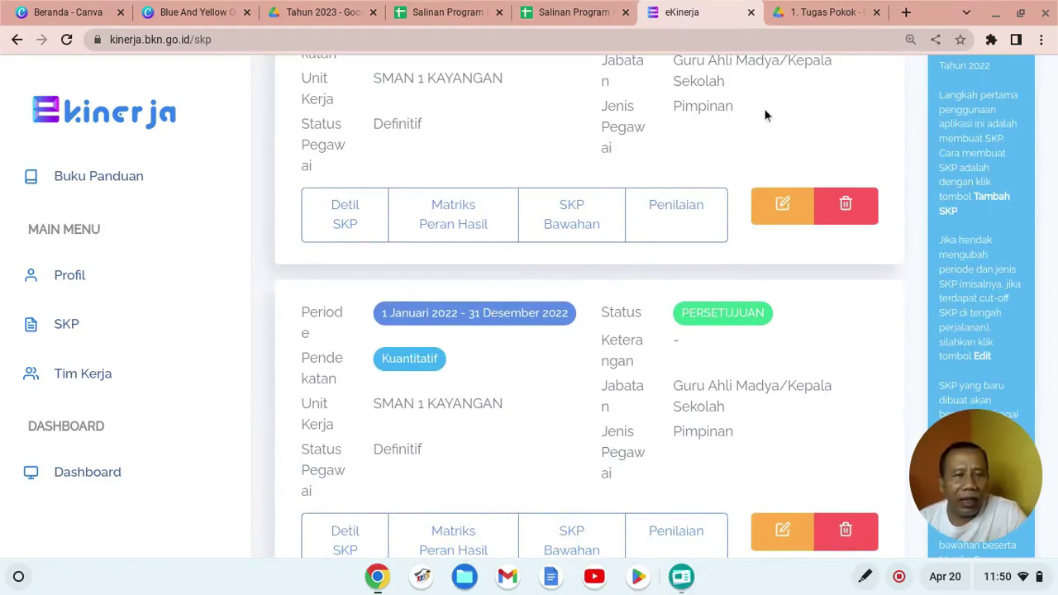
scroll(765, 115, "up", 3)
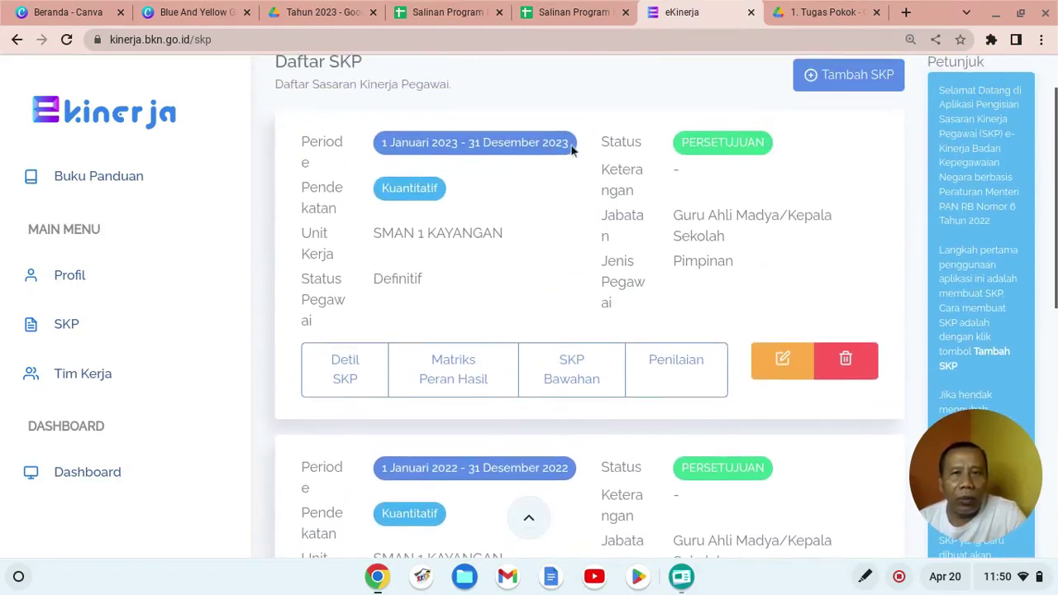
left_click(694, 375)
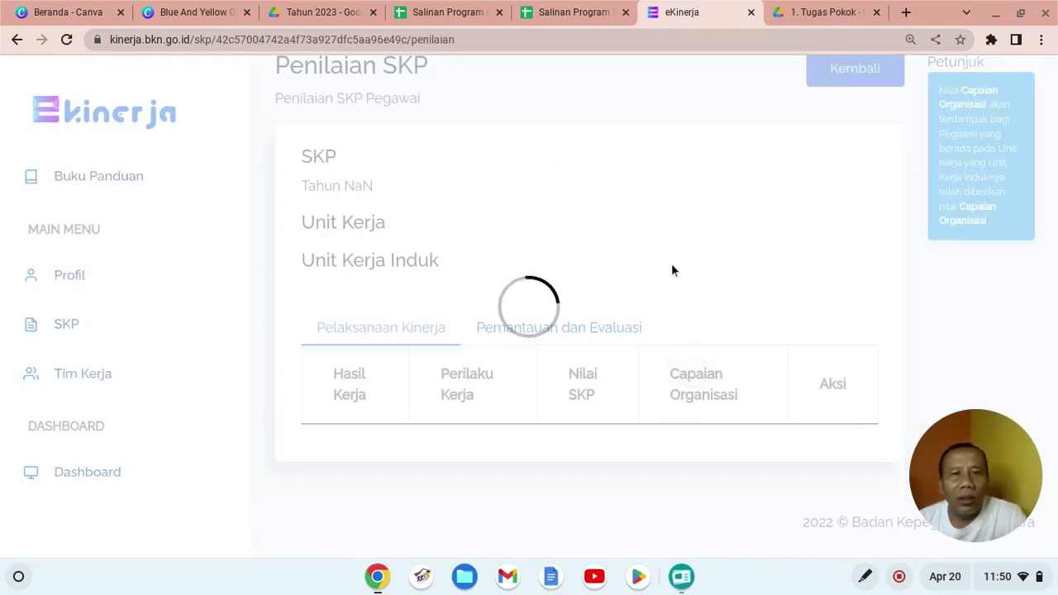
Step: Examine the assessment periods under Pelaksanaan Kinerja from January to the final period, including their deadlines, ratings and available actions
scroll(681, 230, "down", 3)
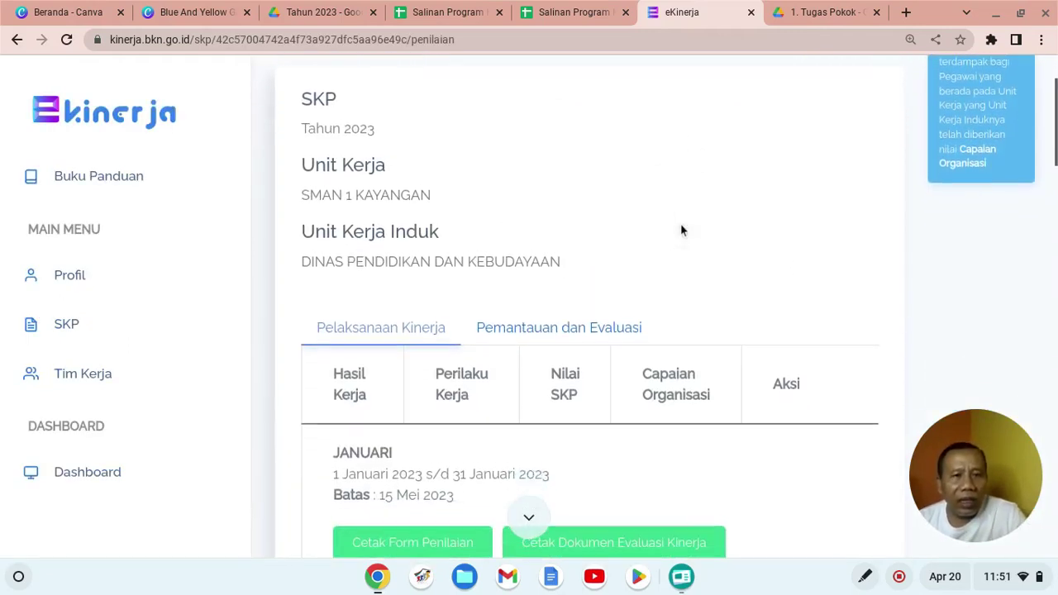
scroll(680, 229, "down", 1)
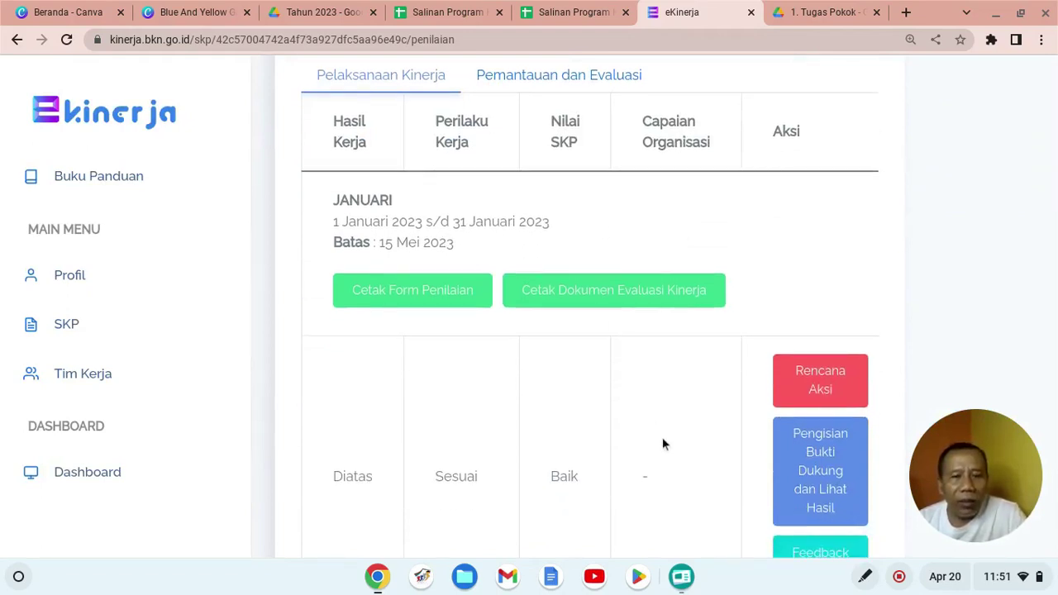
scroll(662, 444, "down", 4)
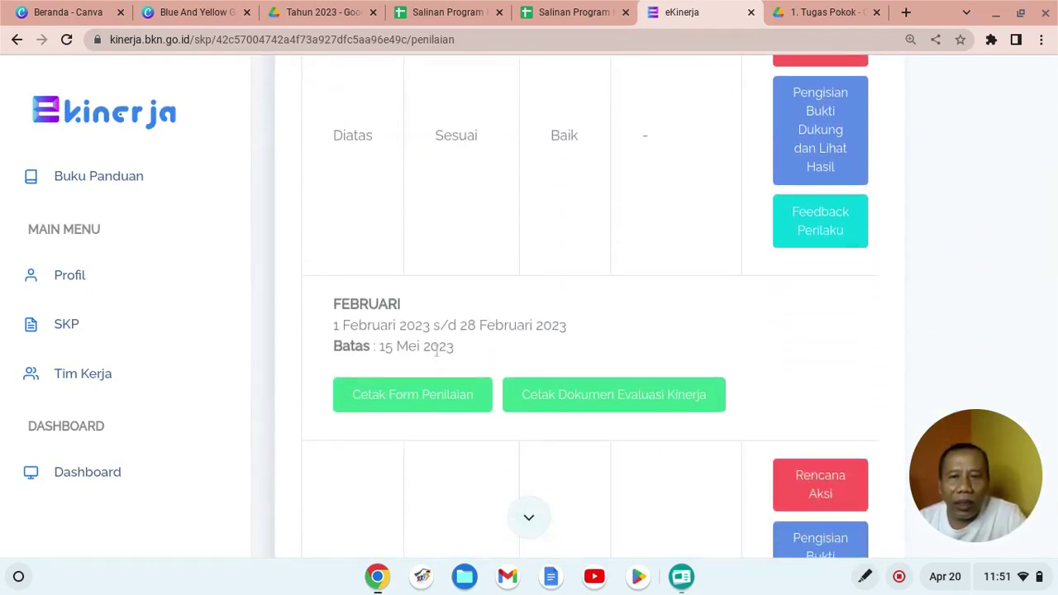
left_click(529, 517)
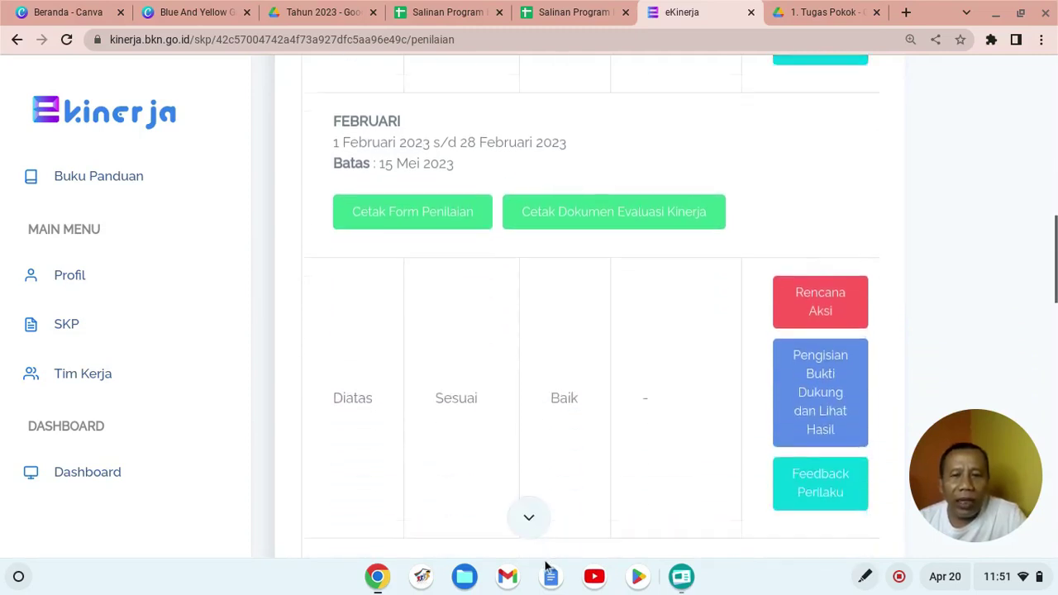
scroll(545, 566, "down", 5)
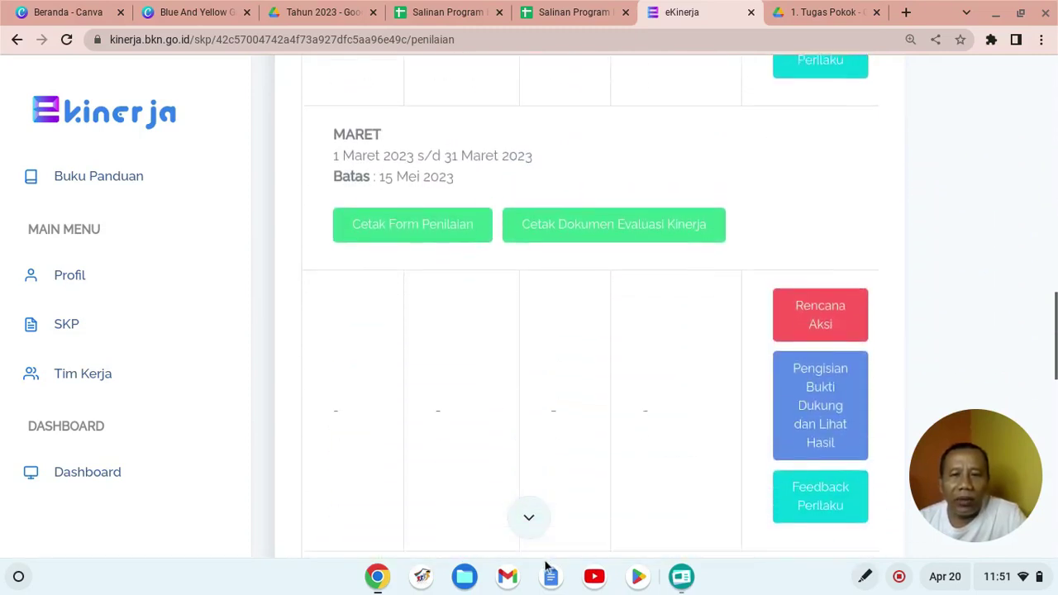
scroll(546, 566, "down", 5)
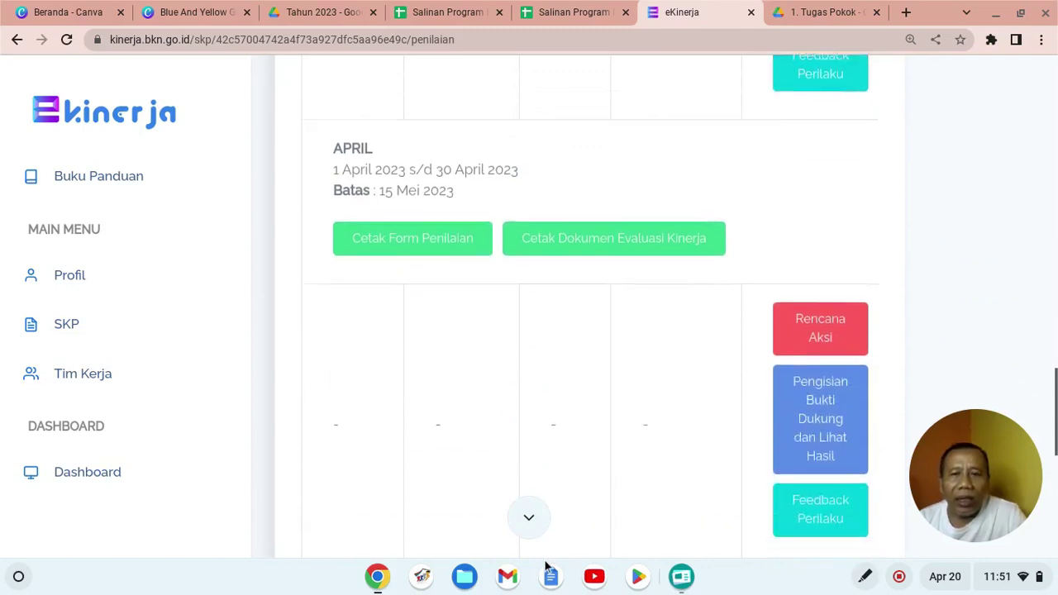
scroll(545, 567, "down", 4)
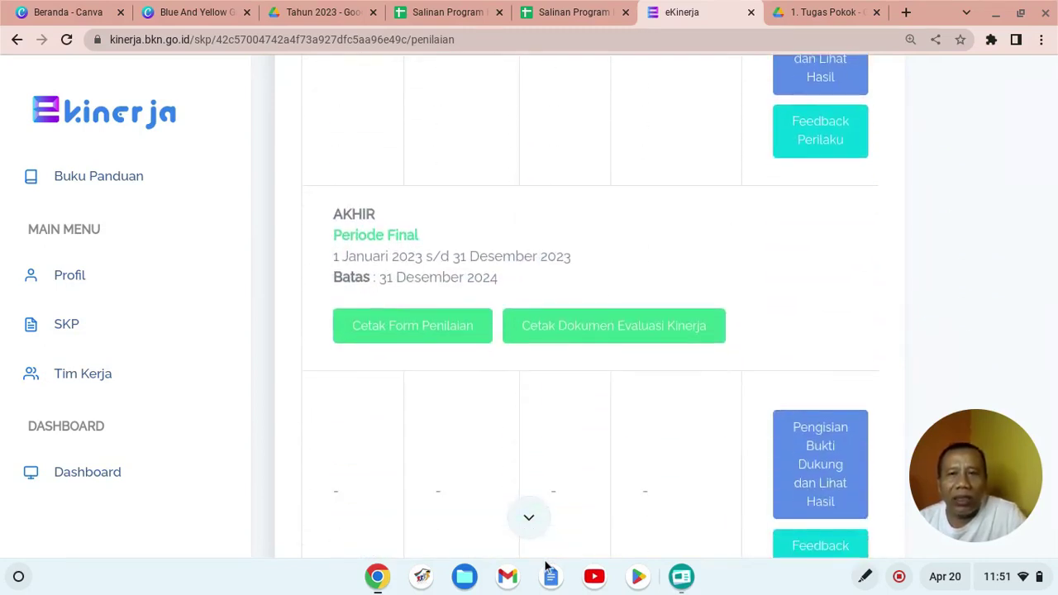
scroll(546, 567, "up", 4)
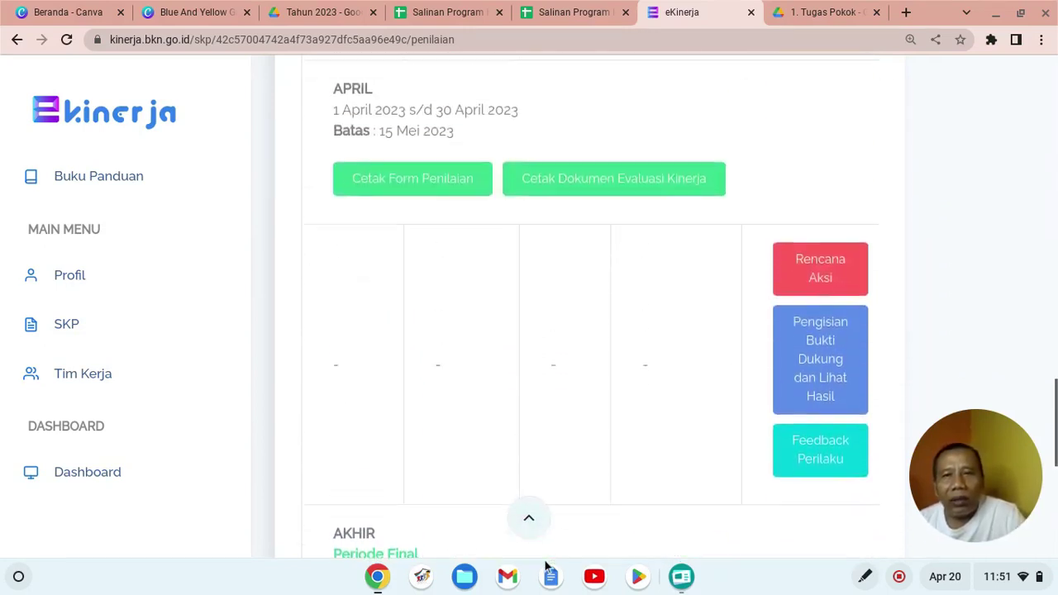
scroll(546, 566, "up", 3)
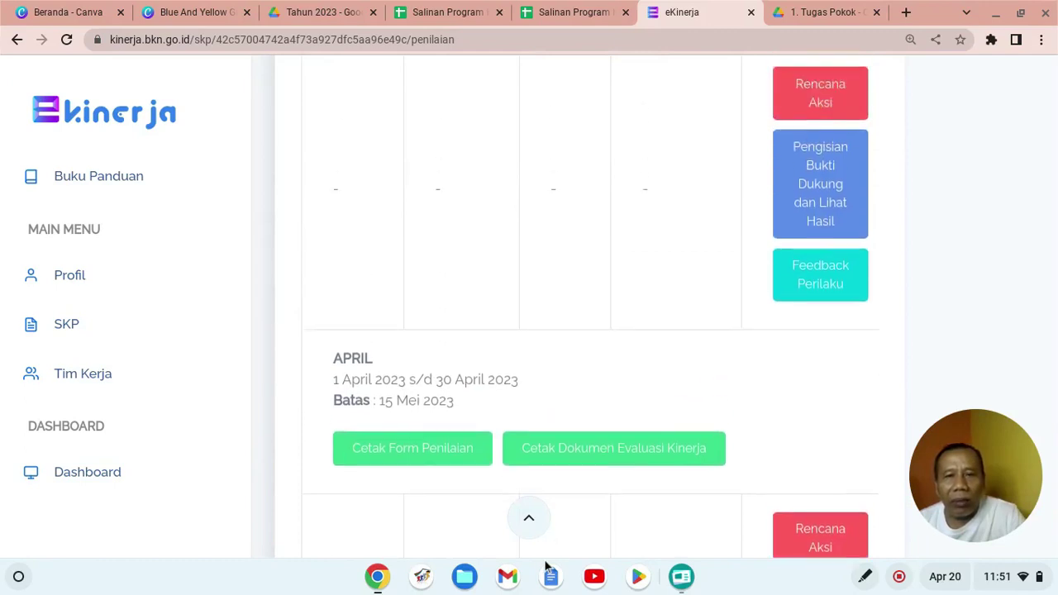
scroll(546, 566, "up", 7)
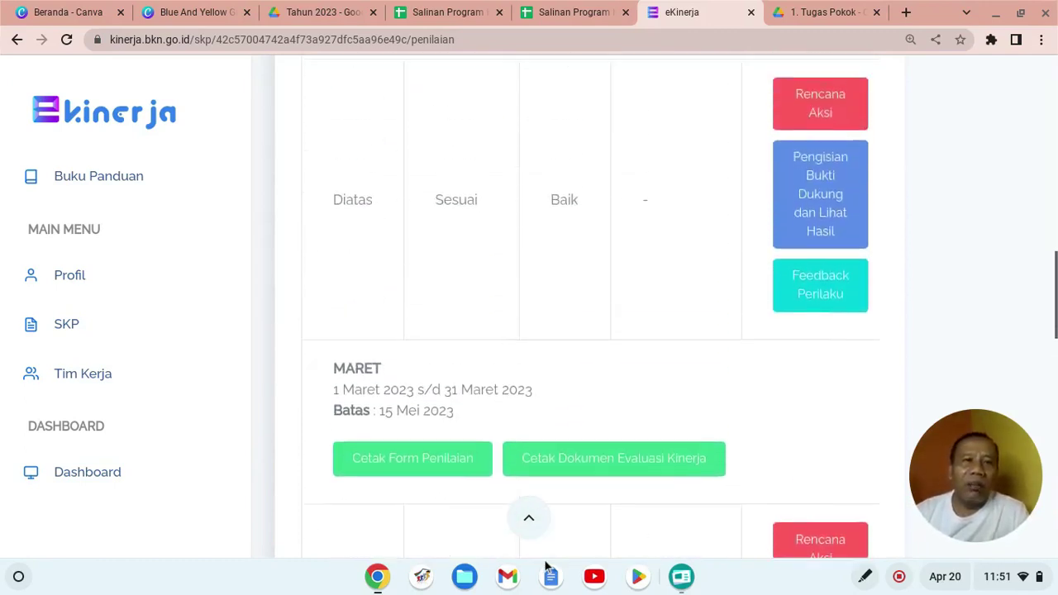
scroll(545, 566, "up", 2)
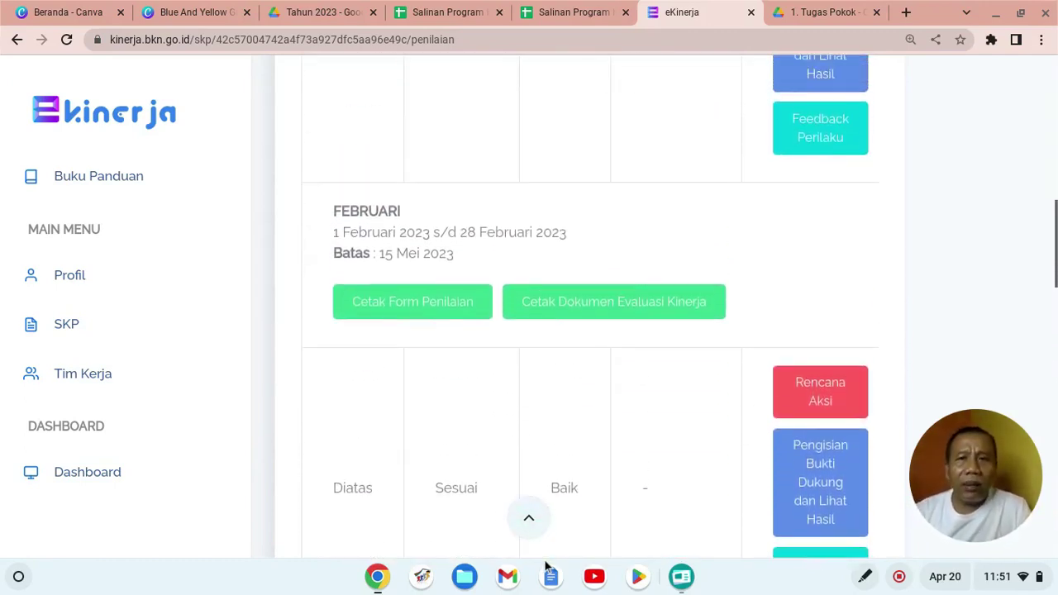
scroll(546, 566, "up", 3)
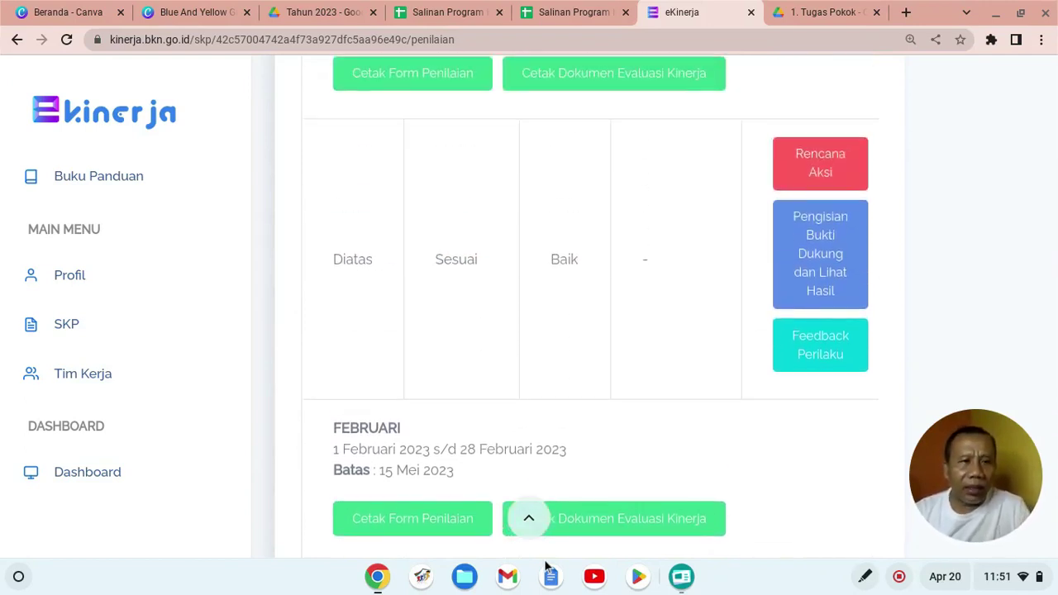
scroll(546, 566, "up", 1)
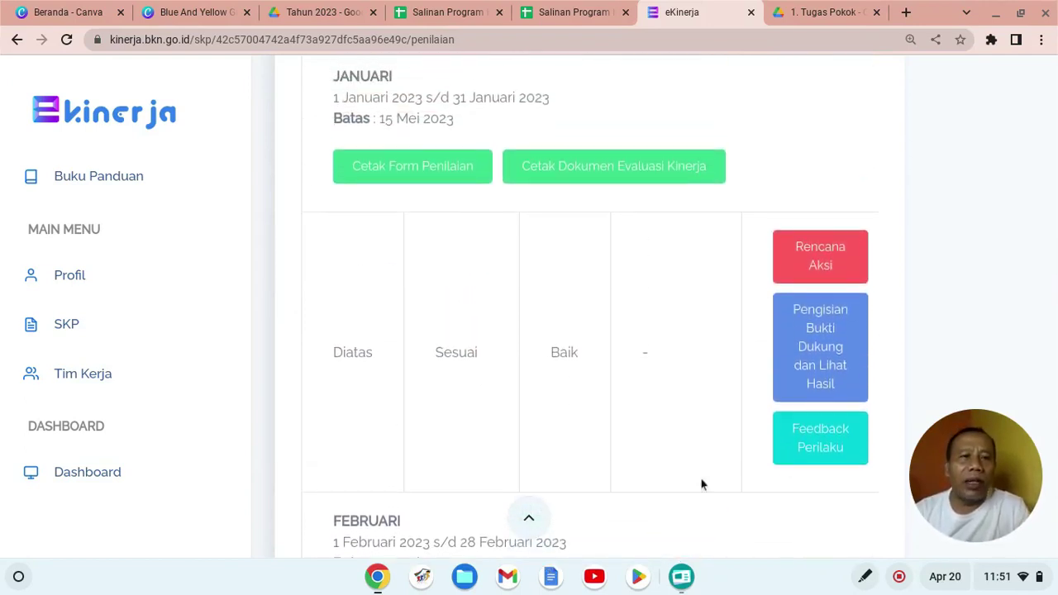
Step: Open the January period's Rencana Aksi and review the action plans listed for each Rencana Hasil Kerja
left_click(814, 267)
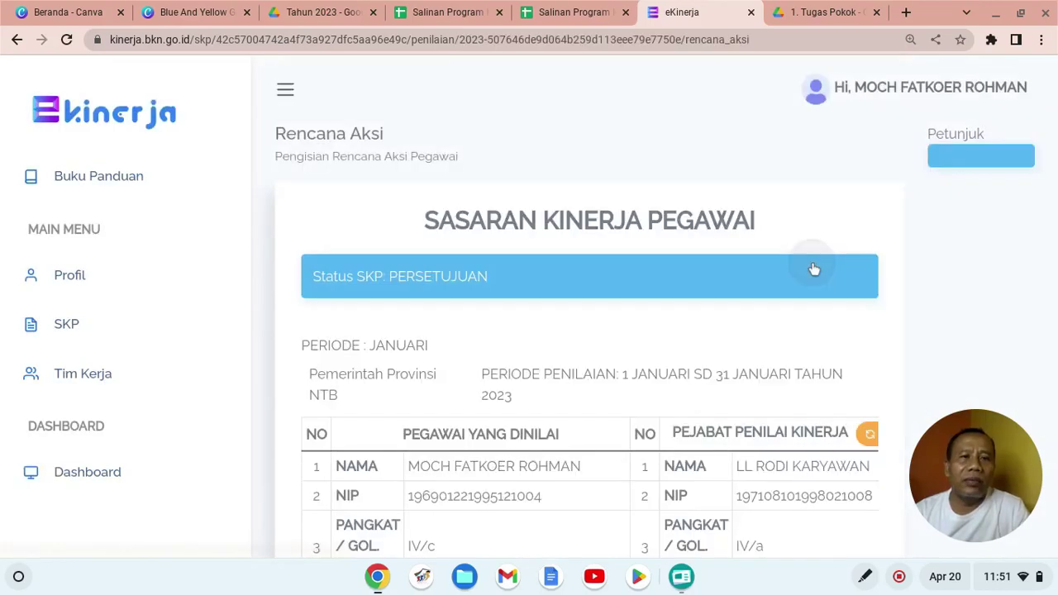
scroll(947, 277, "down", 6)
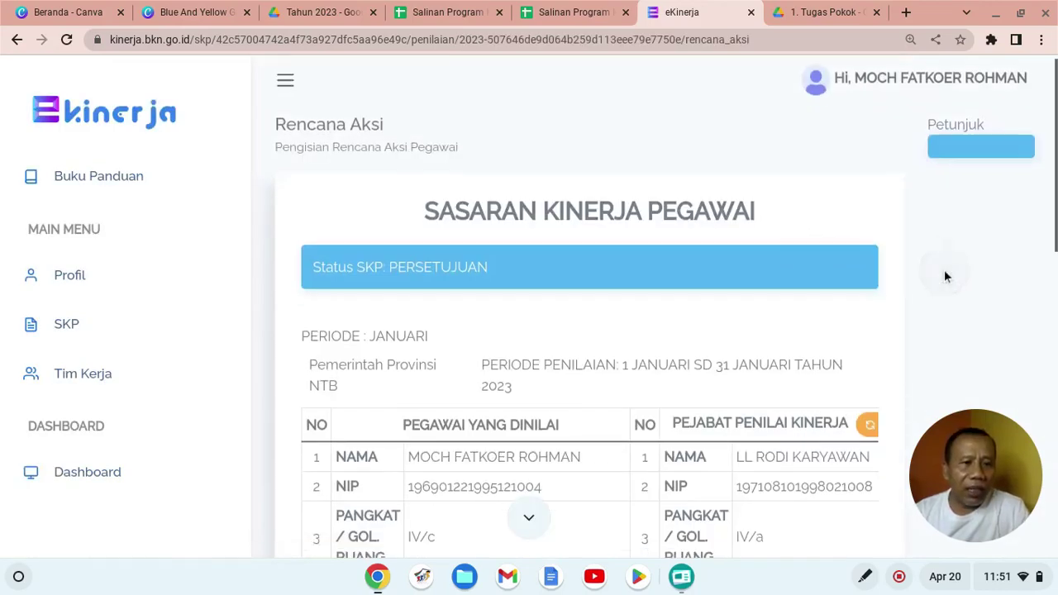
scroll(947, 276, "down", 3)
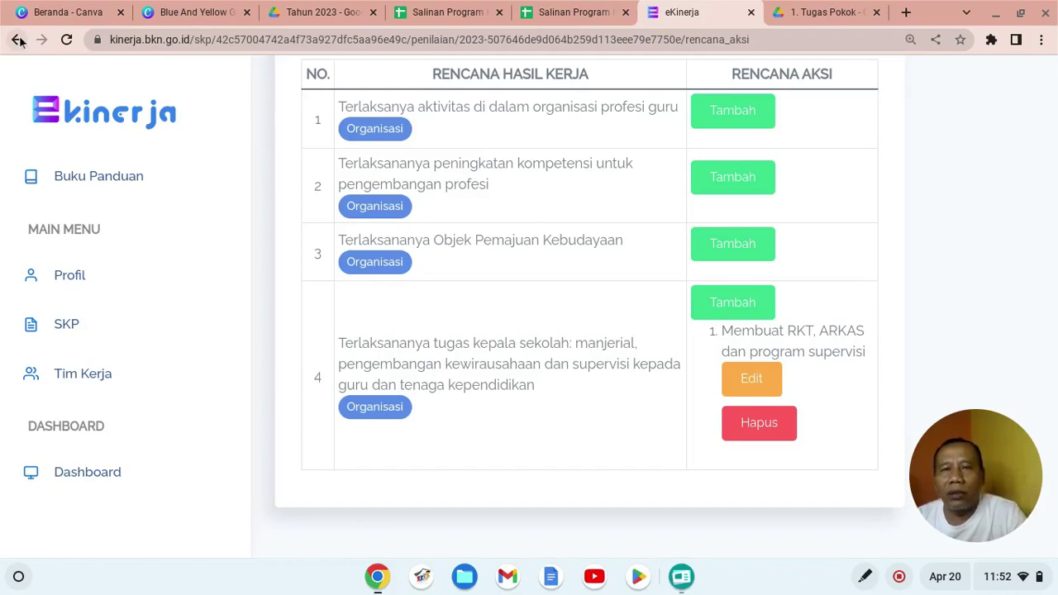
Step: Return to the annual work program spreadsheet and check the Rencana Aksi for January's first RHK in cell C11
left_click(415, 24)
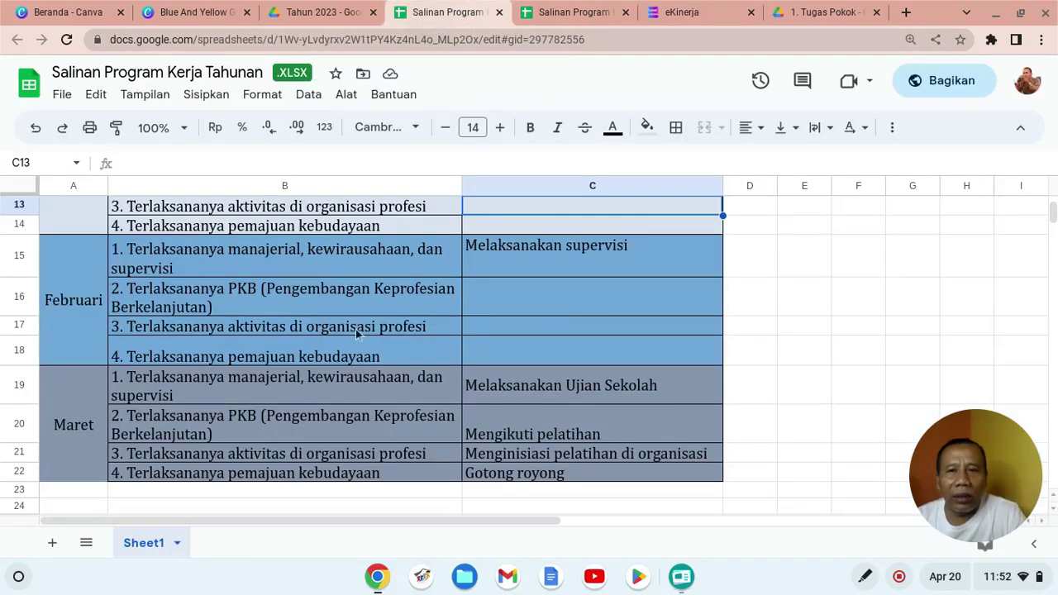
left_click(512, 296)
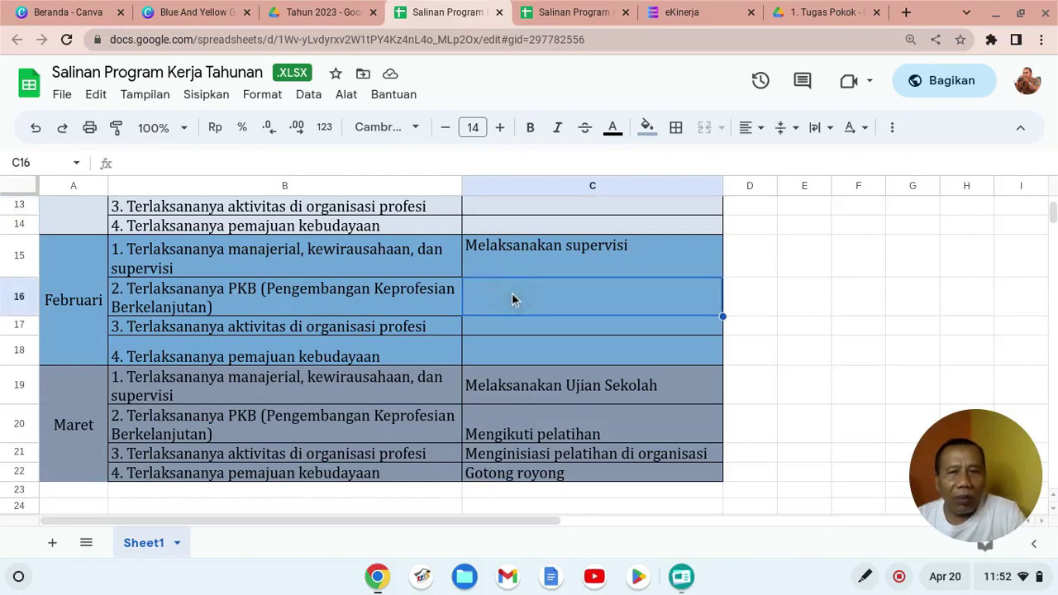
key("Up")
key("Up")
key("Up")
key("Up")
key("Up")
key("Up")
key("Up")
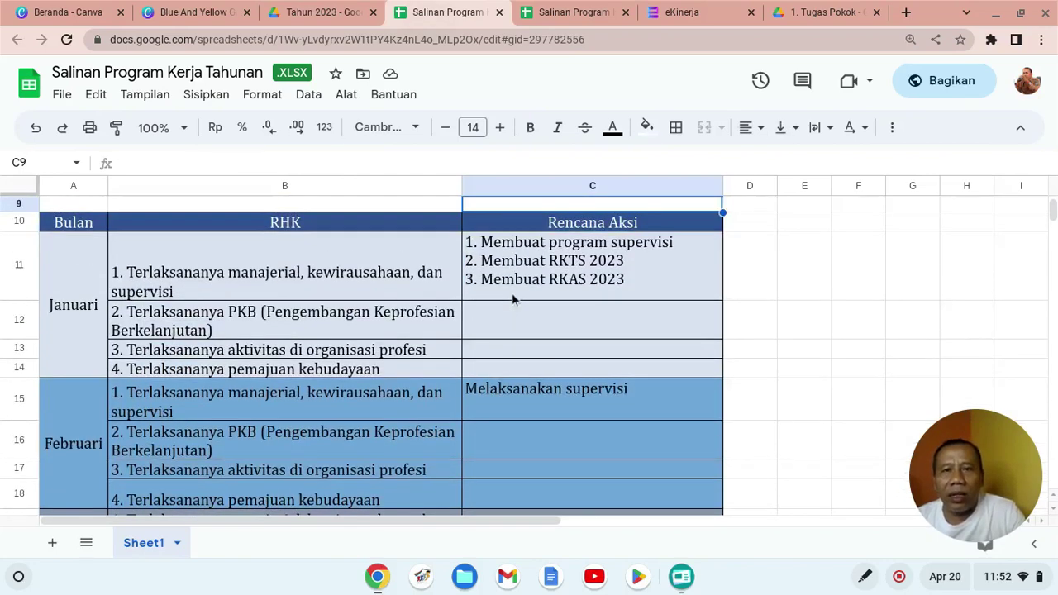
key("Up")
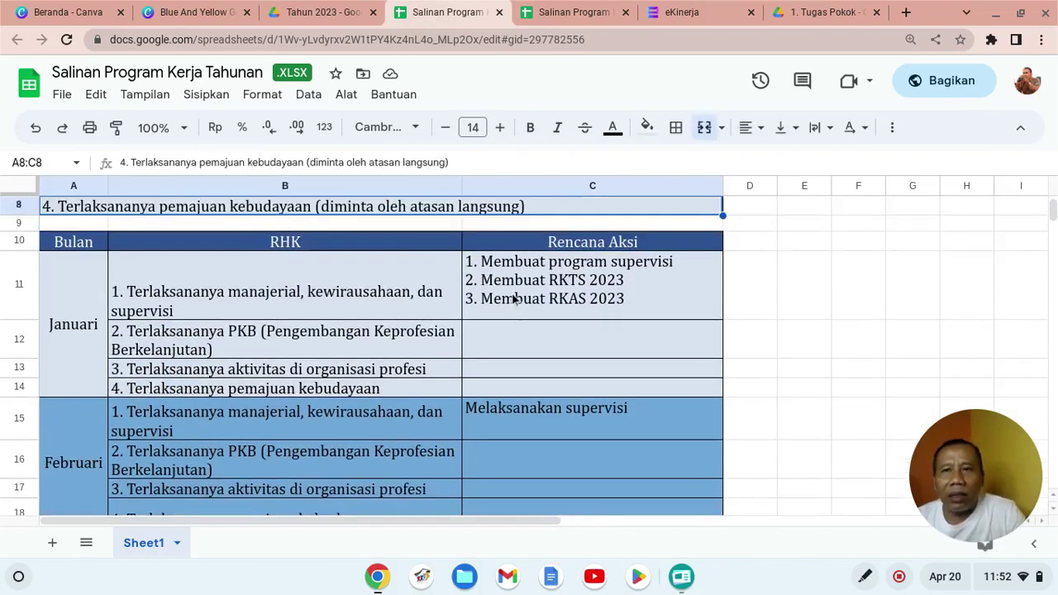
key("Down")
key("Down")
key("Down")
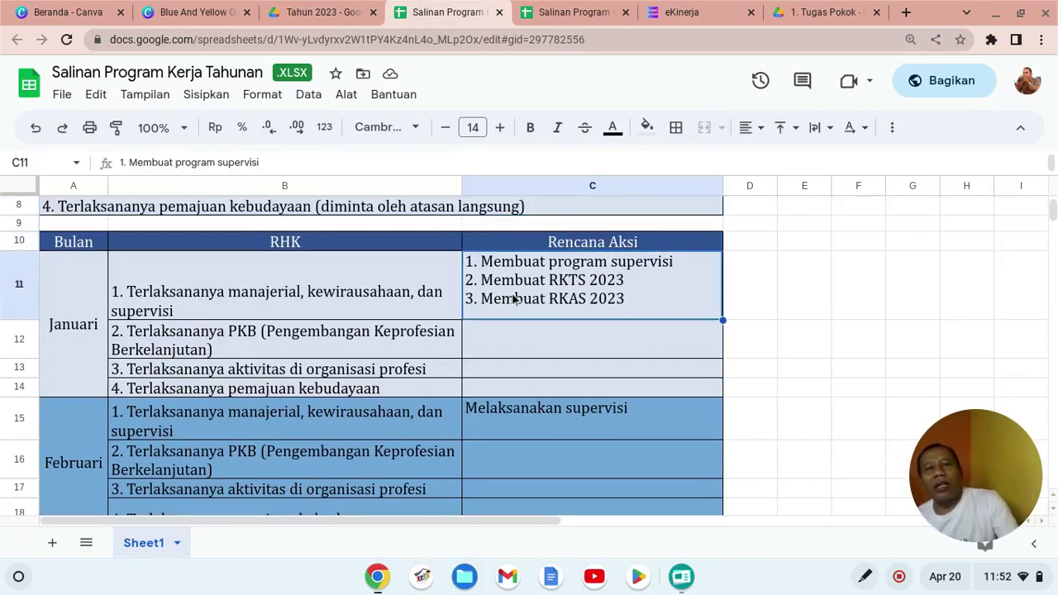
Step: Go back to the Penilaian SKP page in eKinerja and open the February period's Rencana Aksi
left_click(668, 16)
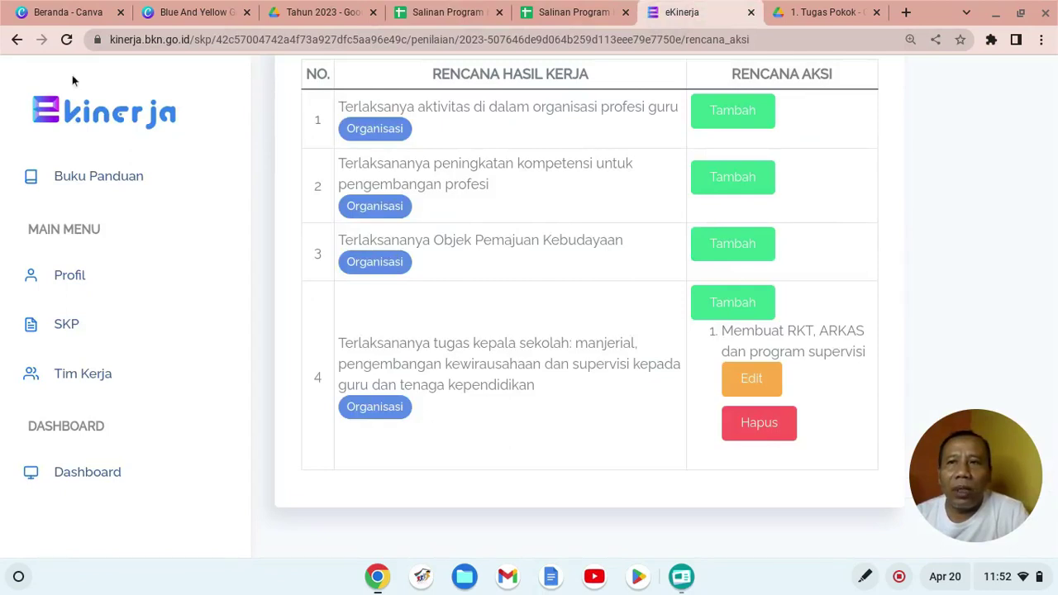
left_click(16, 39)
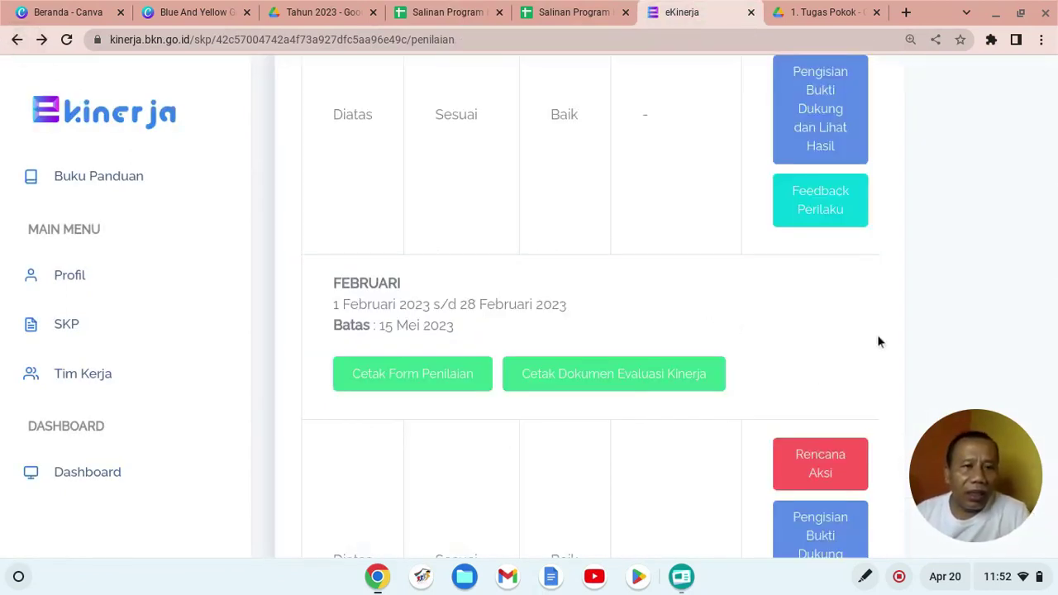
scroll(879, 342, "up", 2)
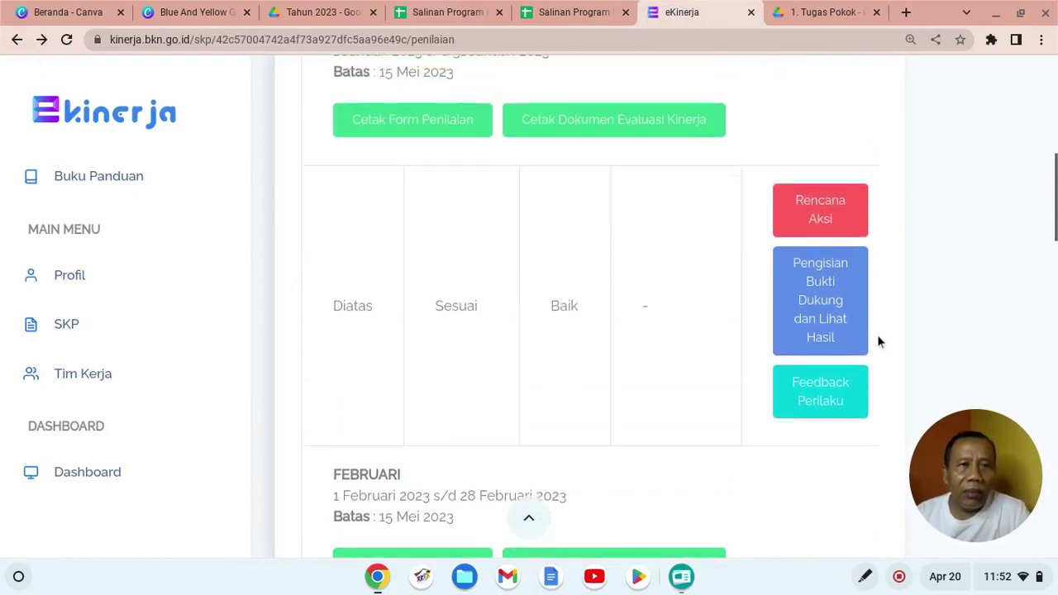
scroll(879, 342, "up", 1)
scroll(879, 341, "down", 1)
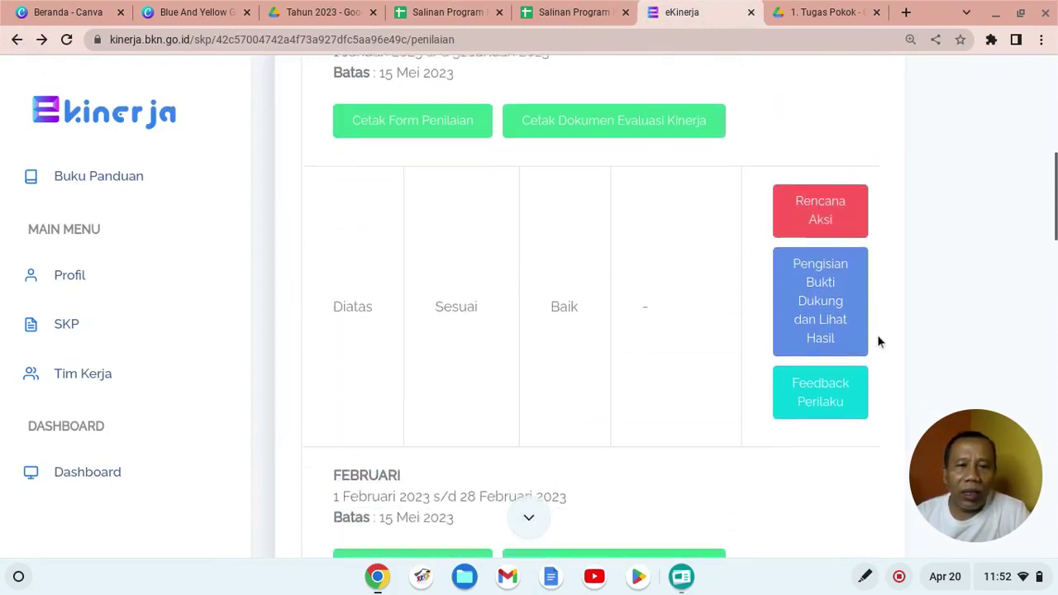
scroll(878, 341, "down", 3)
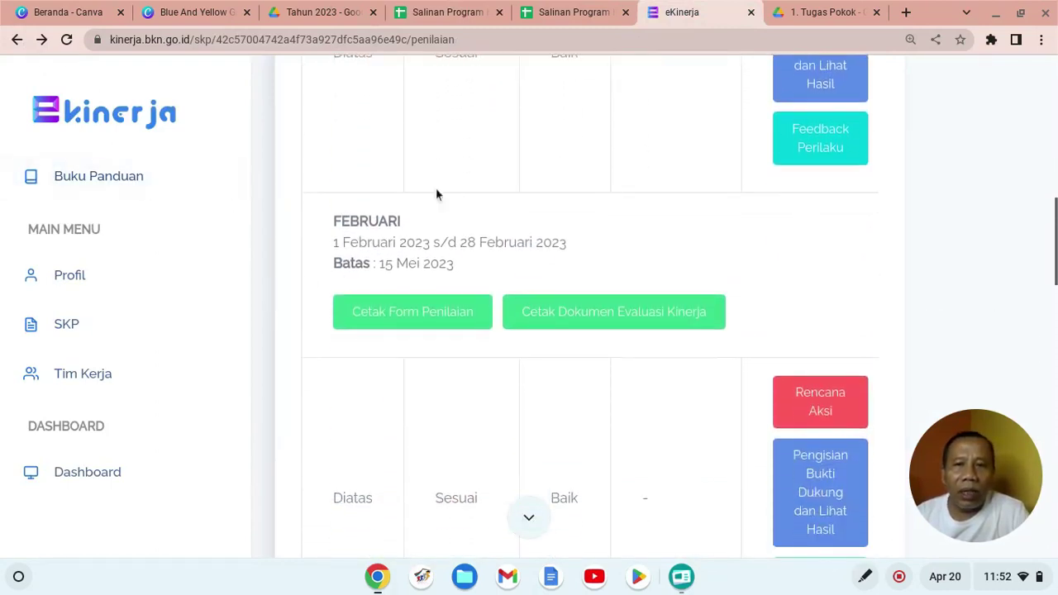
left_click(827, 405)
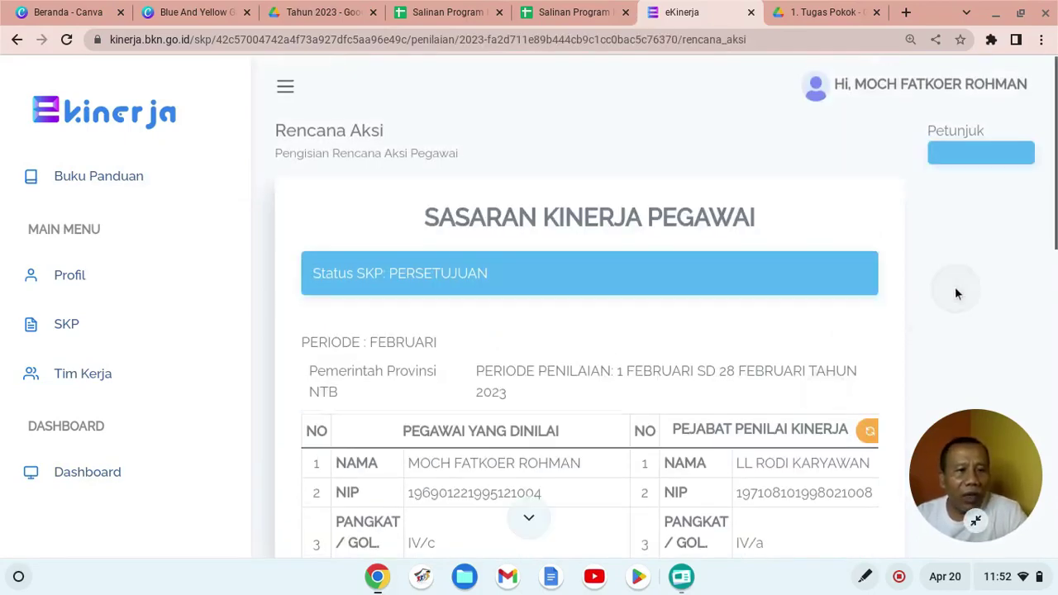
Step: Review February's action plans and compare them with the first RHK's Rencana Aksi in cell C15 of the annual work program spreadsheet
scroll(956, 289, "down", 5)
scroll(954, 294, "down", 4)
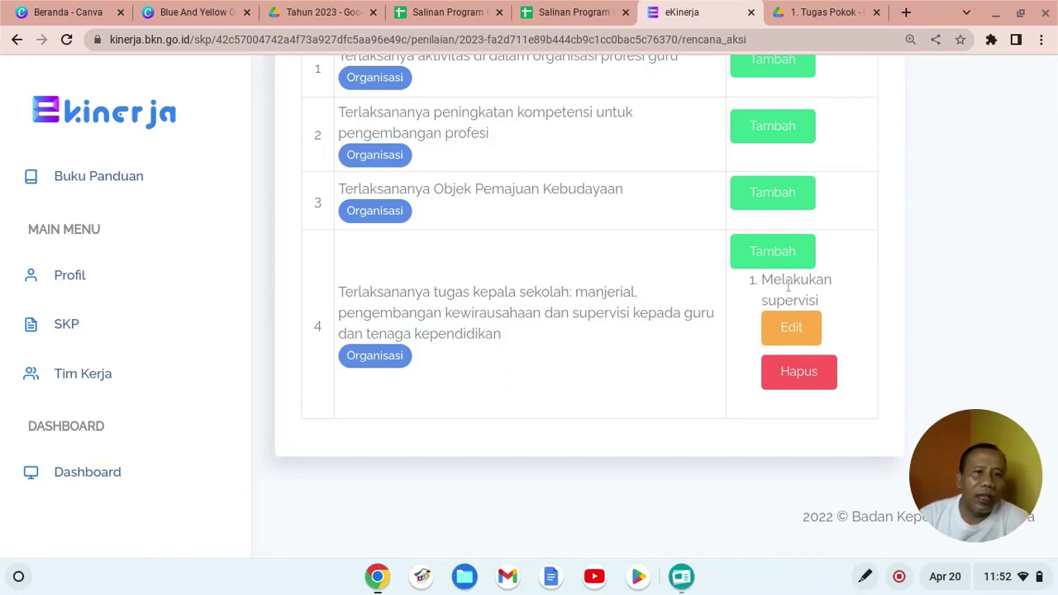
left_click(461, 13)
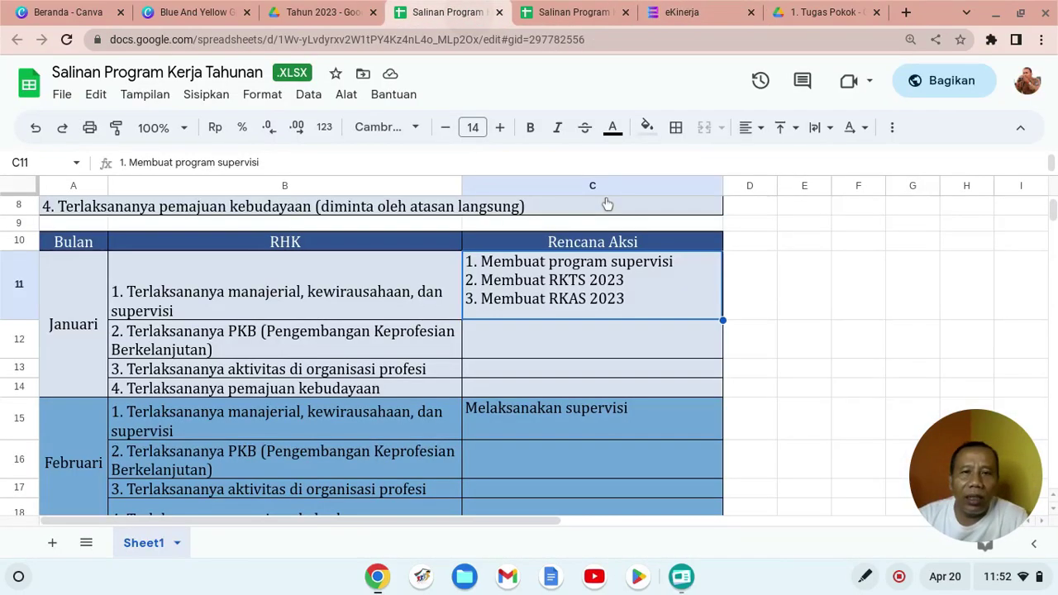
left_click(501, 414)
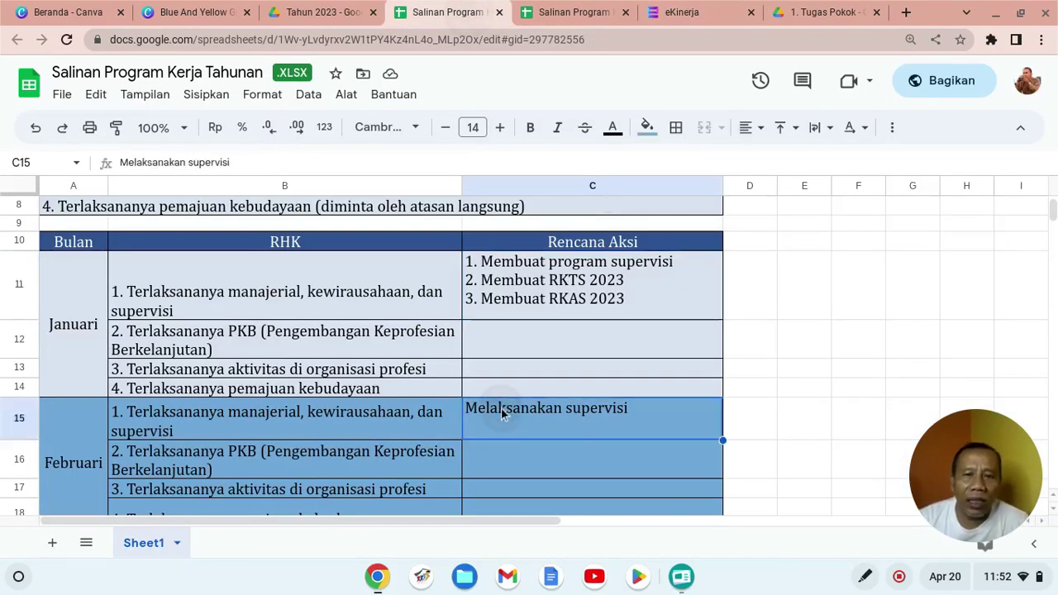
Step: Return to eKinerja, open the March period's Rencana Aksi and review the action plans for all four Rencana Hasil Kerja
left_click(685, 13)
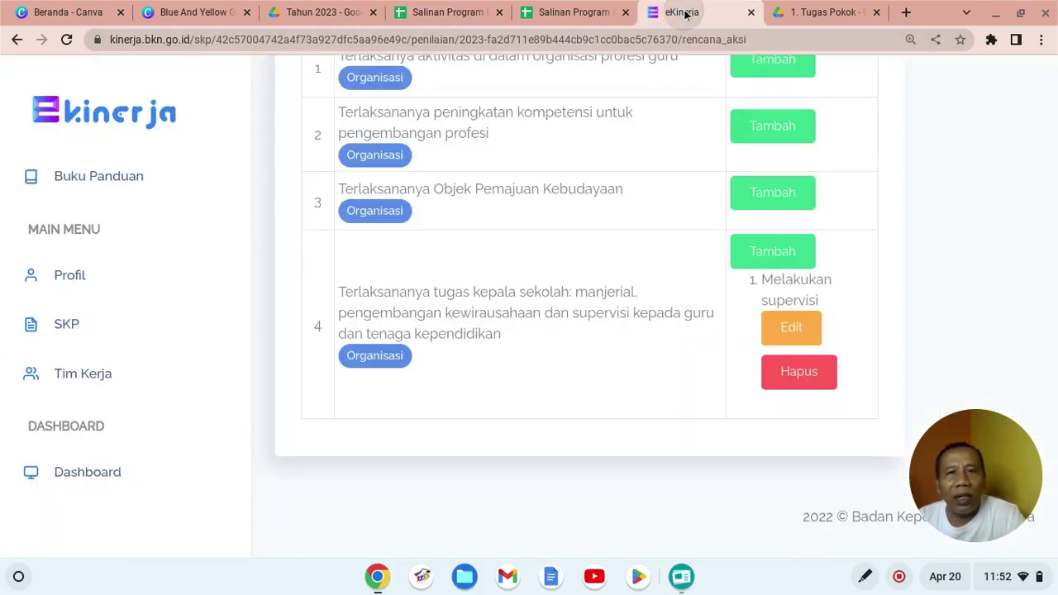
left_click(17, 38)
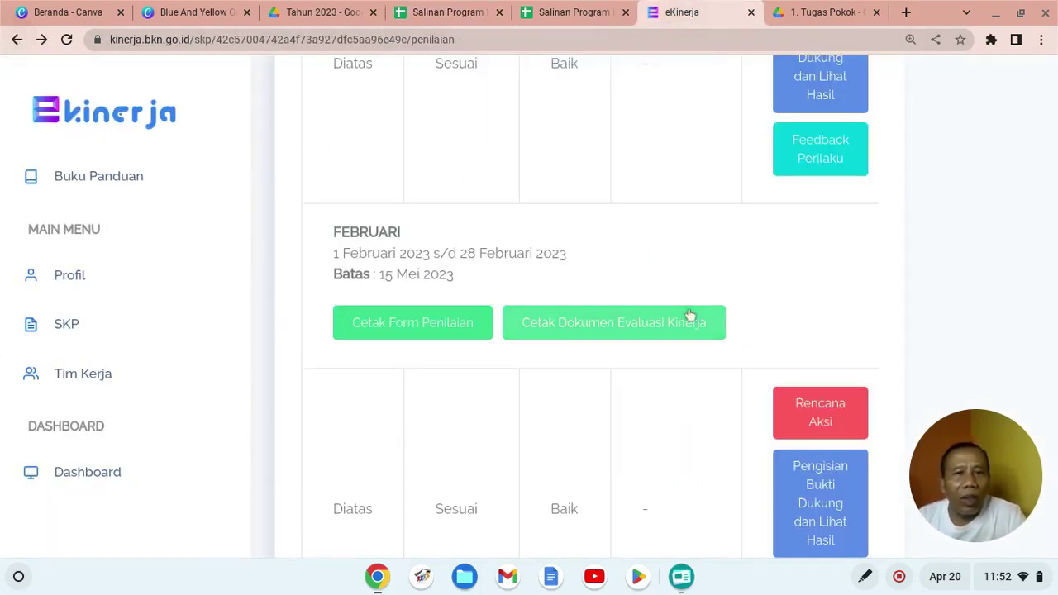
scroll(786, 301, "down", 7)
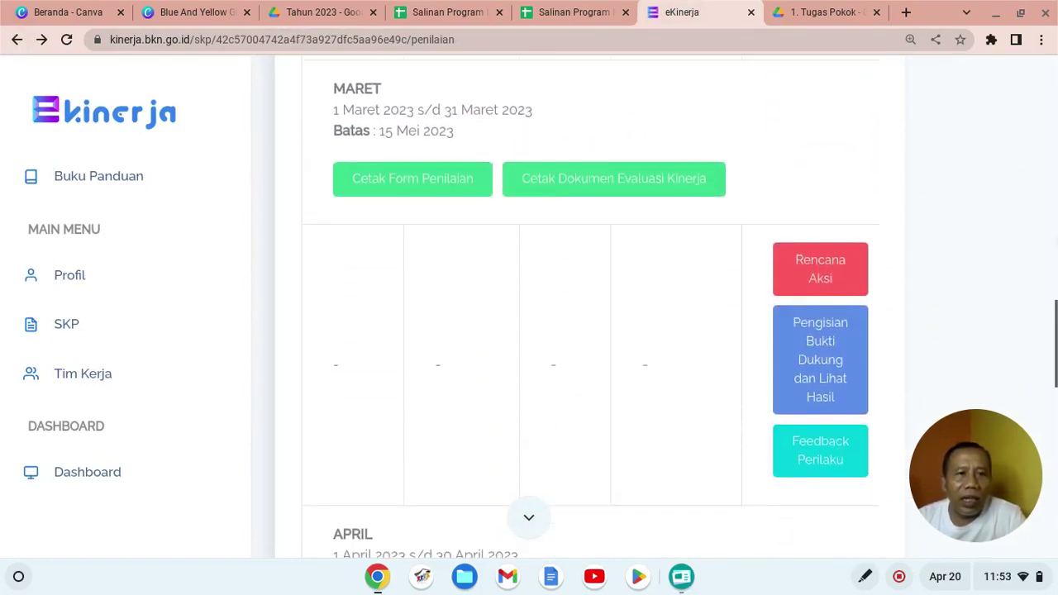
left_click(813, 294)
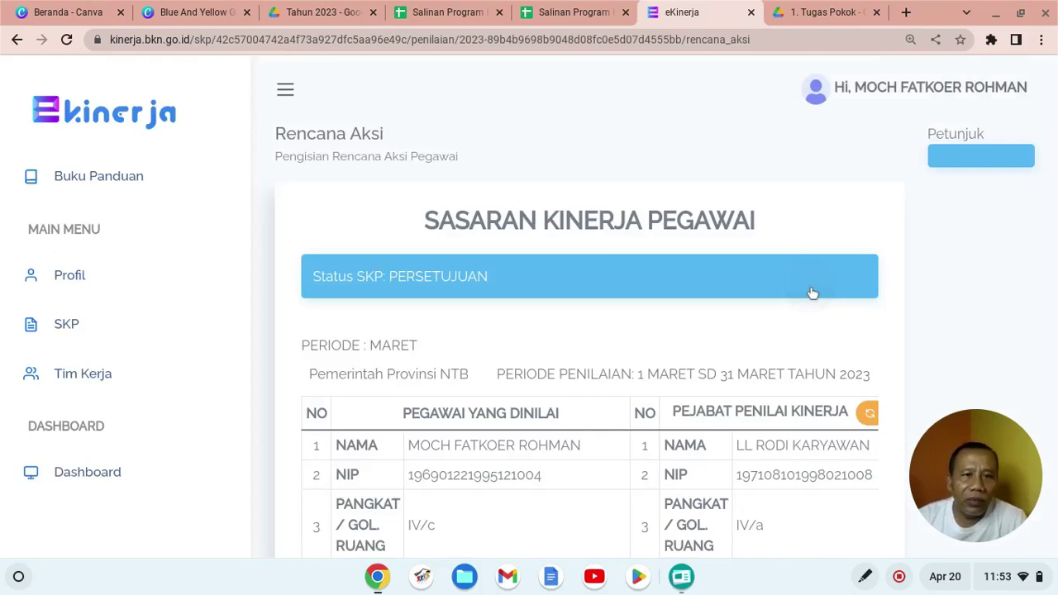
scroll(925, 257, "down", 5)
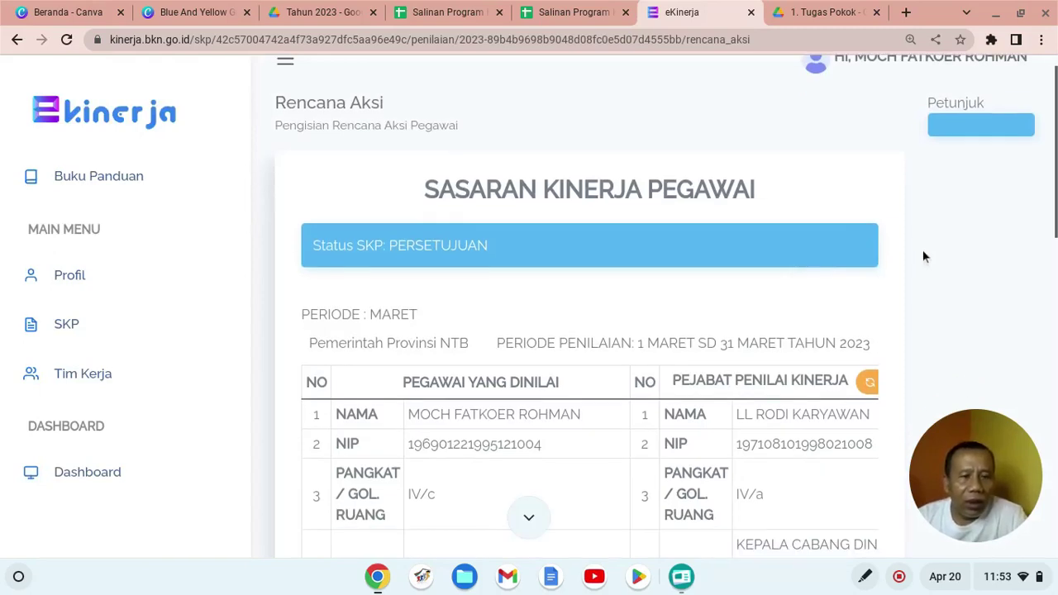
scroll(924, 257, "down", 5)
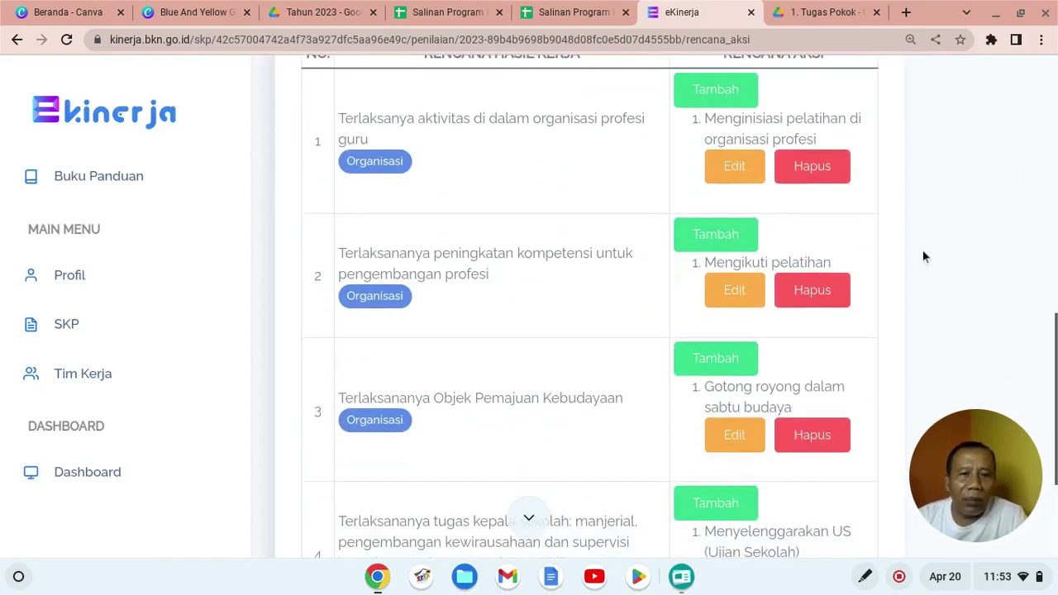
scroll(922, 250, "down", 1)
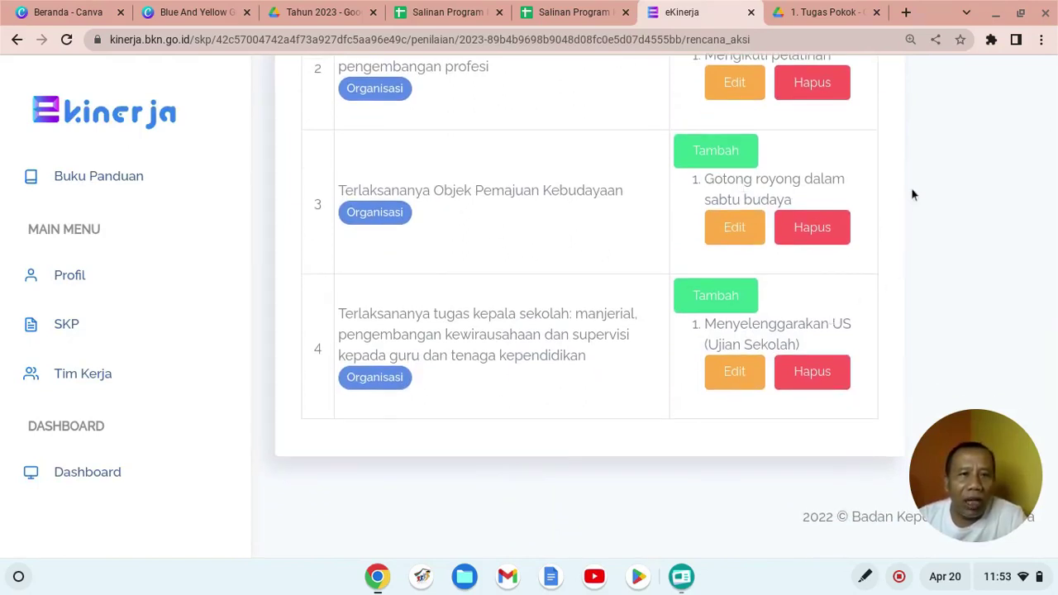
scroll(954, 201, "up", 3)
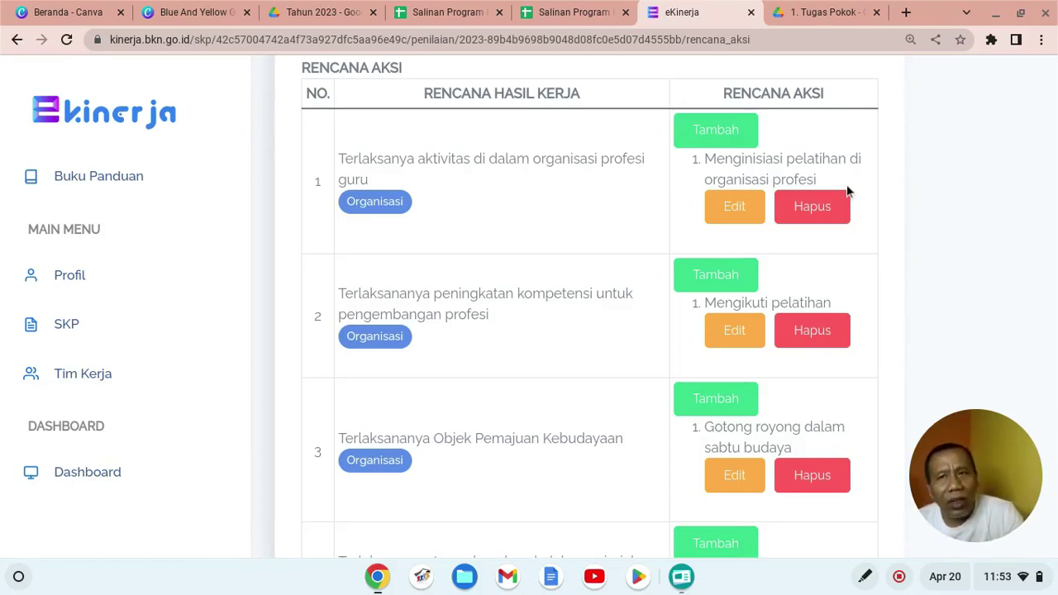
Step: Go back to the Penilaian SKP page and open the January period's Pengisian Bukti Dukung dan Lihat Hasil
left_click(18, 42)
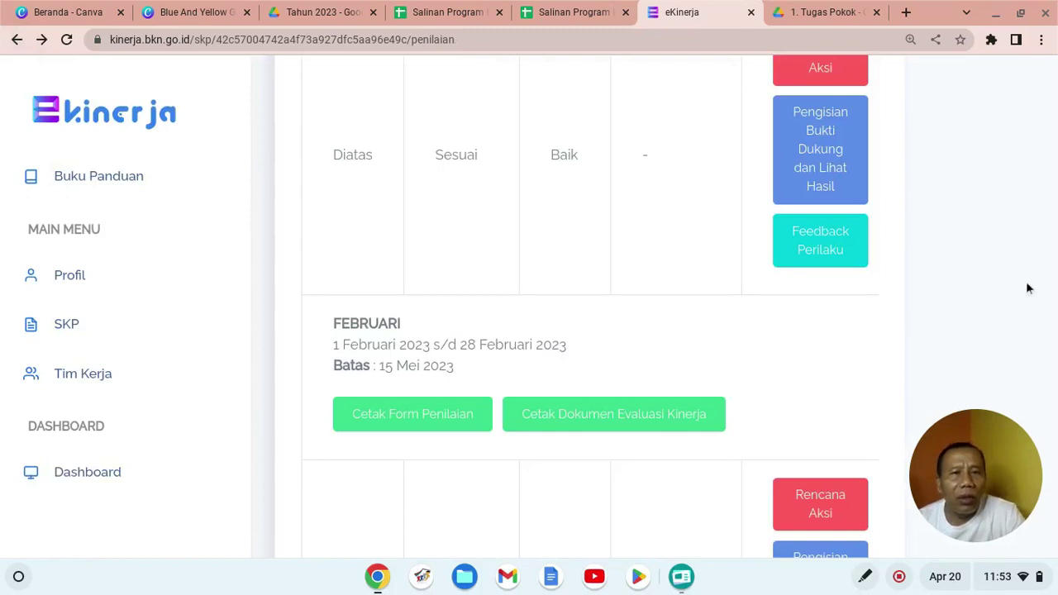
scroll(1029, 286, "up", 3)
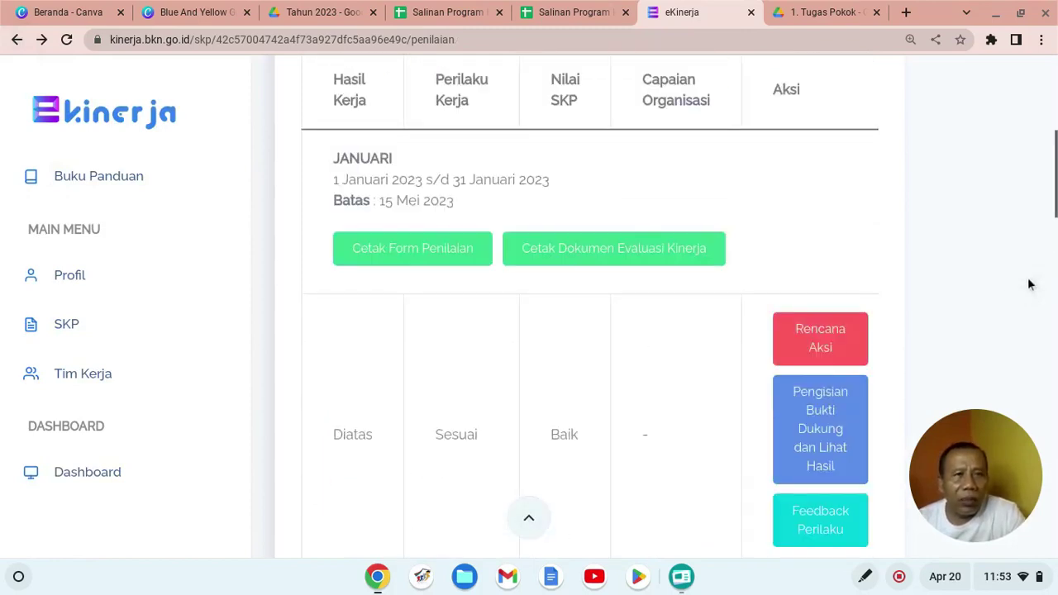
scroll(1030, 284, "up", 5)
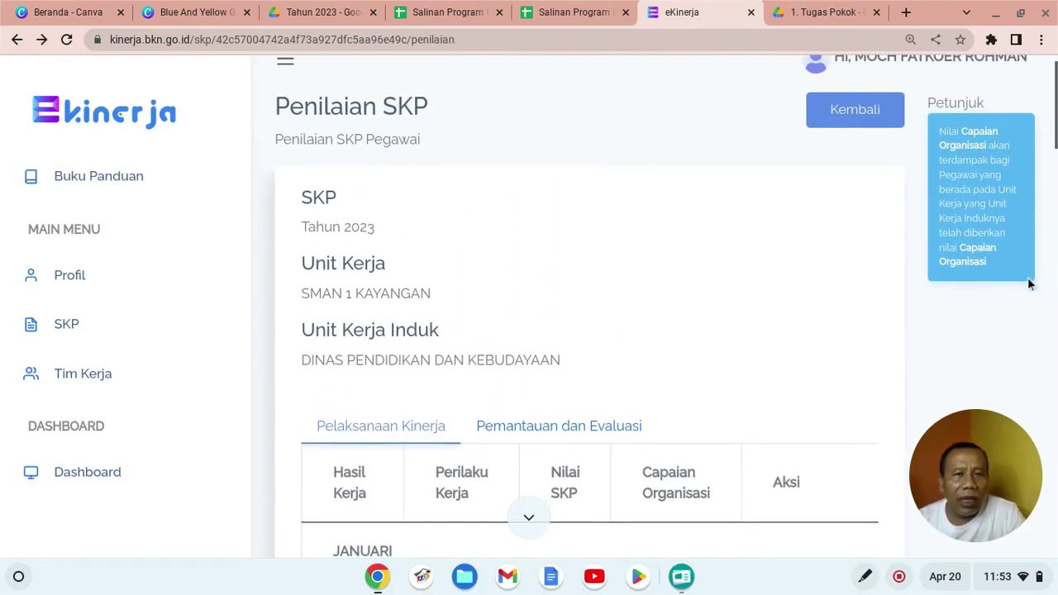
scroll(1030, 284, "down", 6)
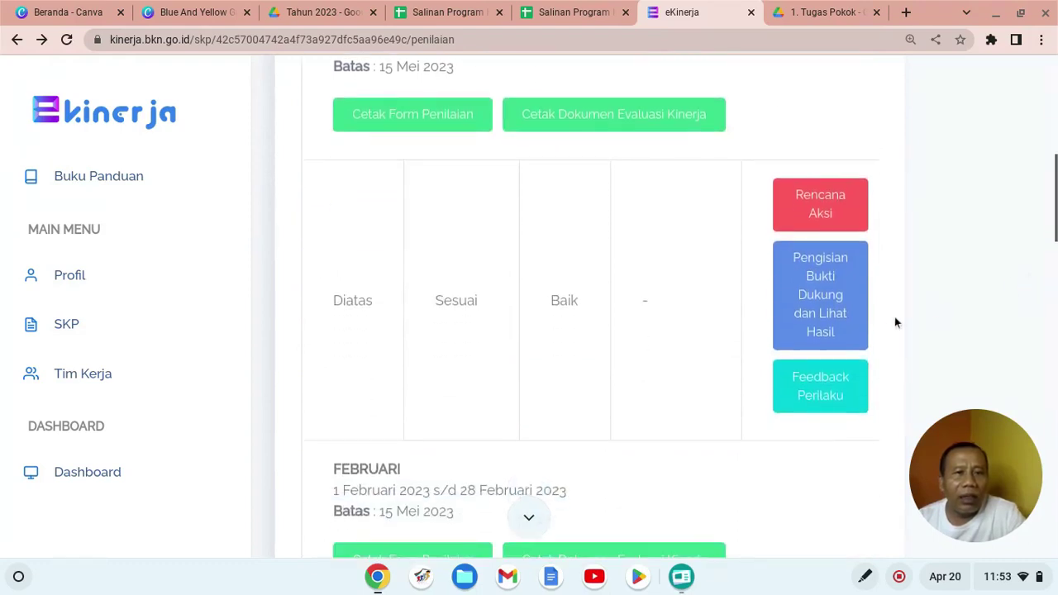
left_click(840, 314)
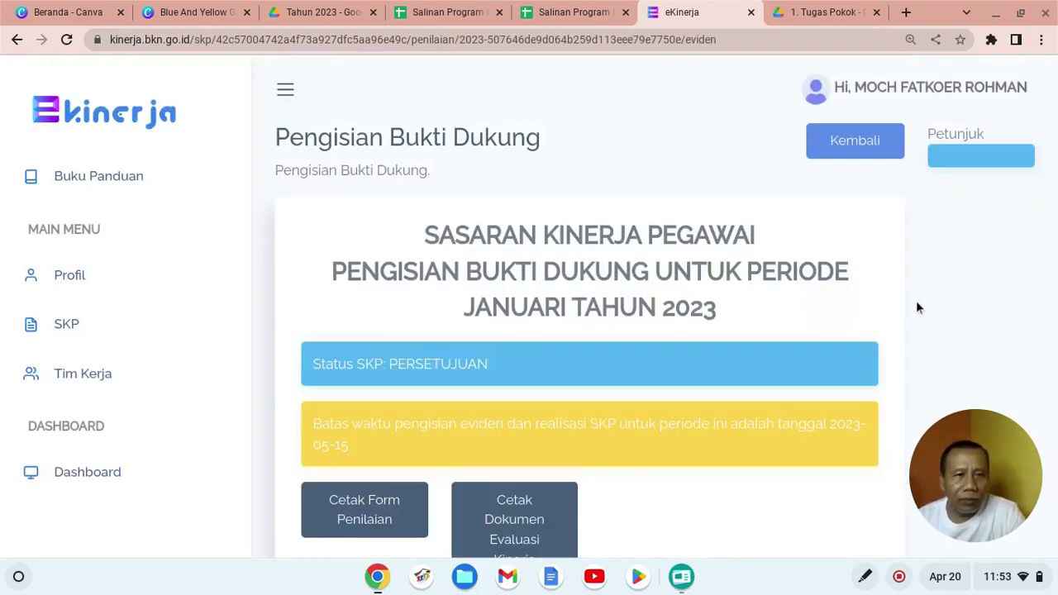
Step: Reduce the page zoom to 100% and examine the Bukti Dukung and Realisasi entries of January's first Hasil Kerja row
scroll(918, 304, "down", 5)
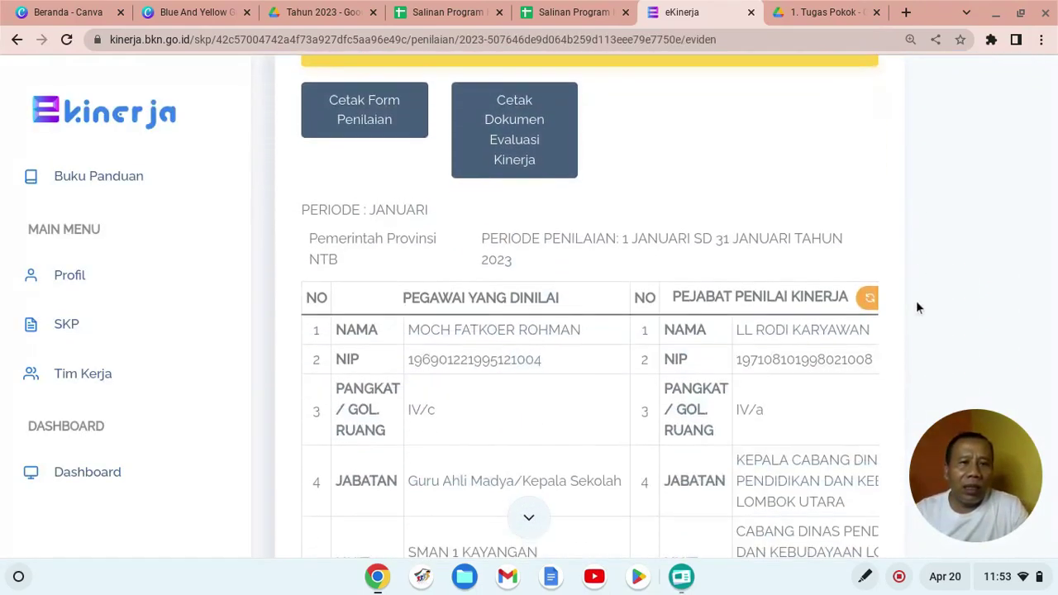
key("ctrl+minus")
key("ctrl+minus")
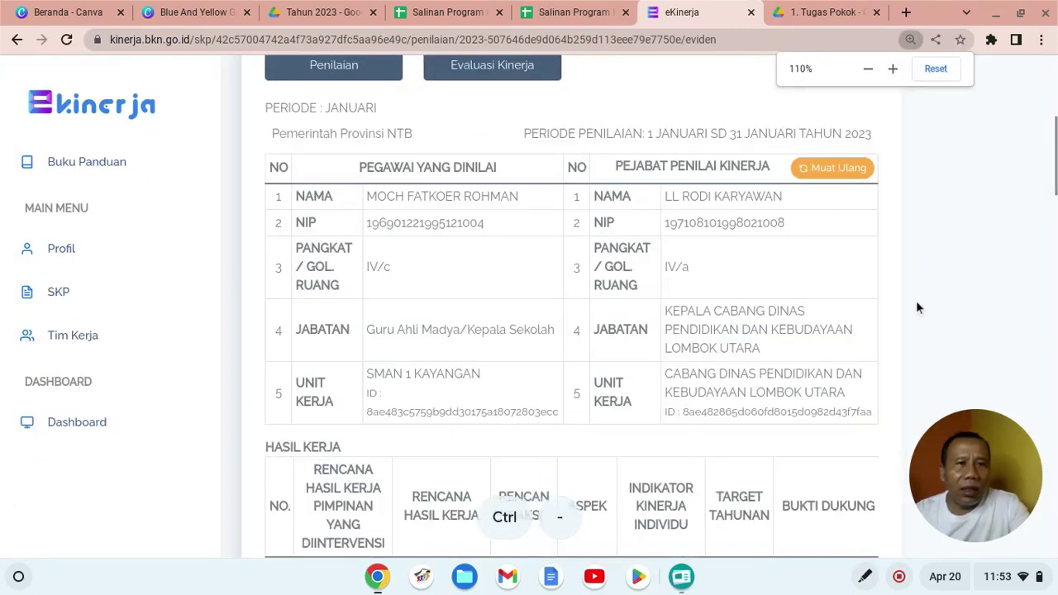
key("Down")
key("Down")
key("Down")
key("Down")
key("Down")
key("Down")
key("Down")
key("Down")
key("Down")
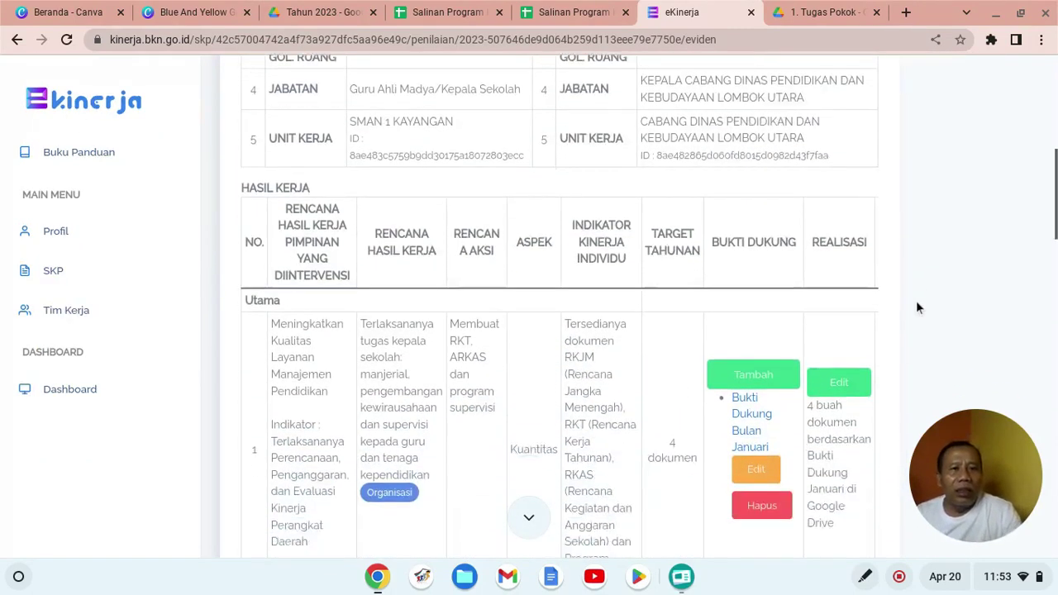
key("Down")
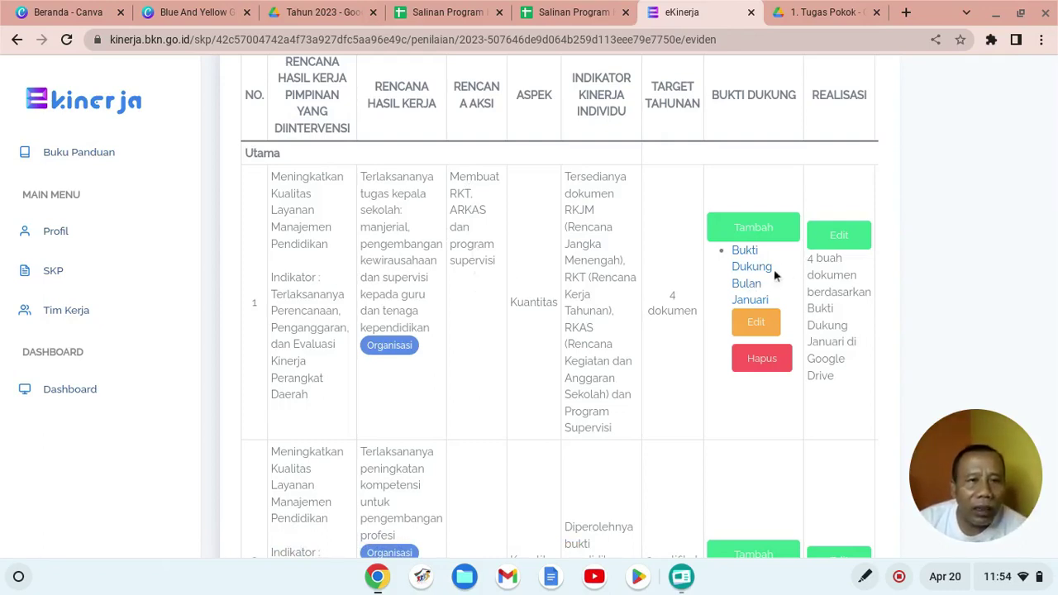
Step: Open Bukti Dukung Bulan Januari for editing, check its name and Google Drive link, try to submit it, and close the form
left_click(751, 322)
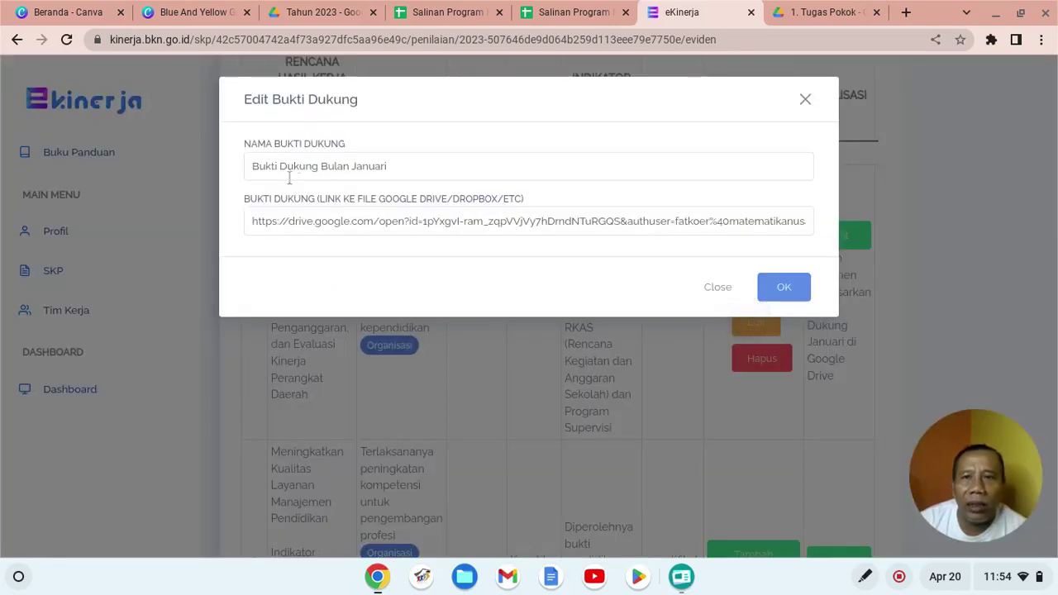
left_click(391, 168)
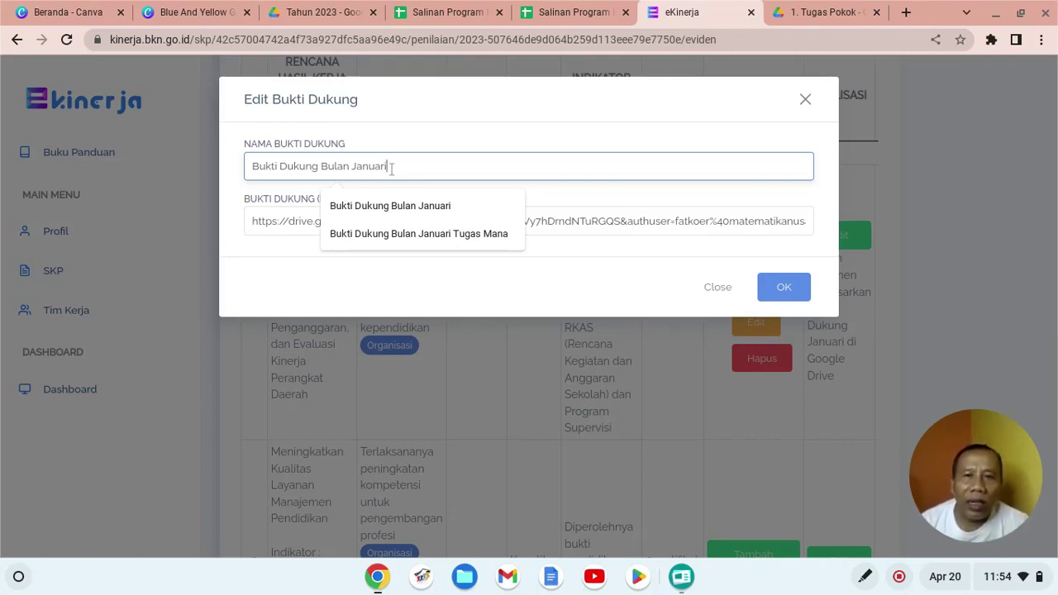
left_click(307, 220)
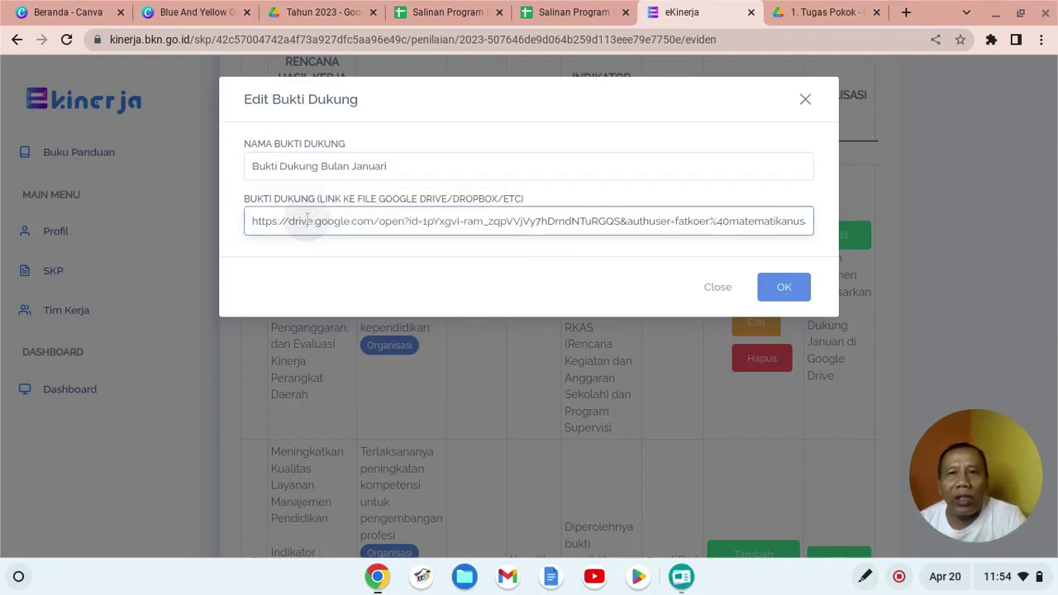
left_click(478, 228)
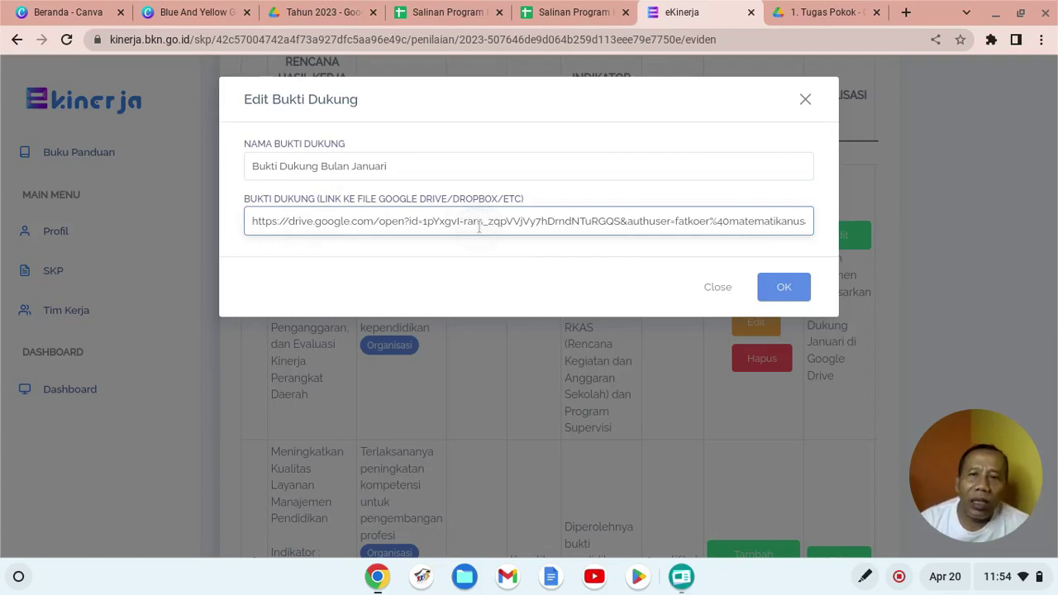
left_click(777, 288)
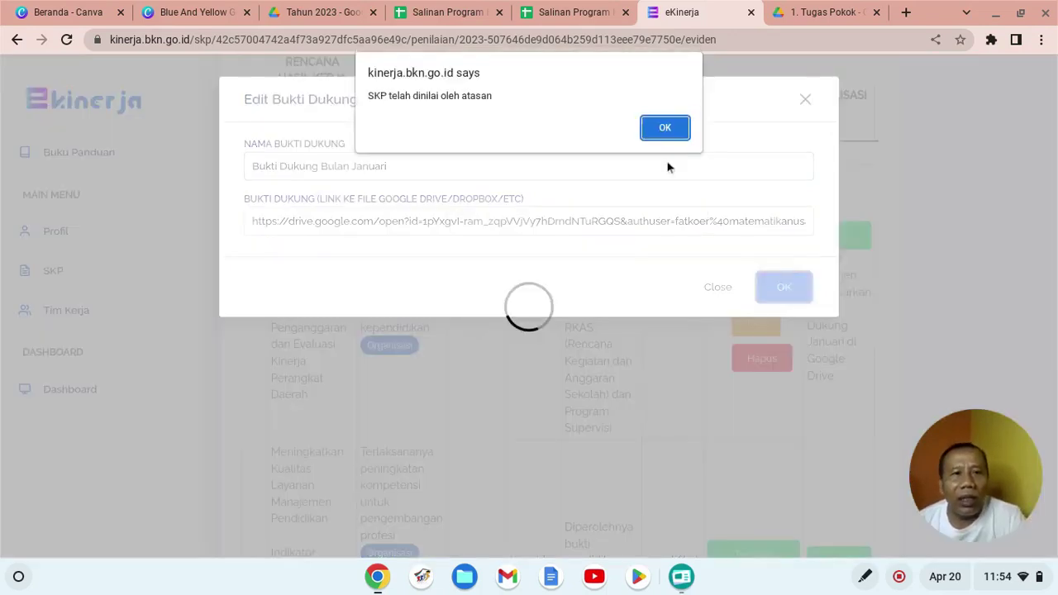
left_click(668, 129)
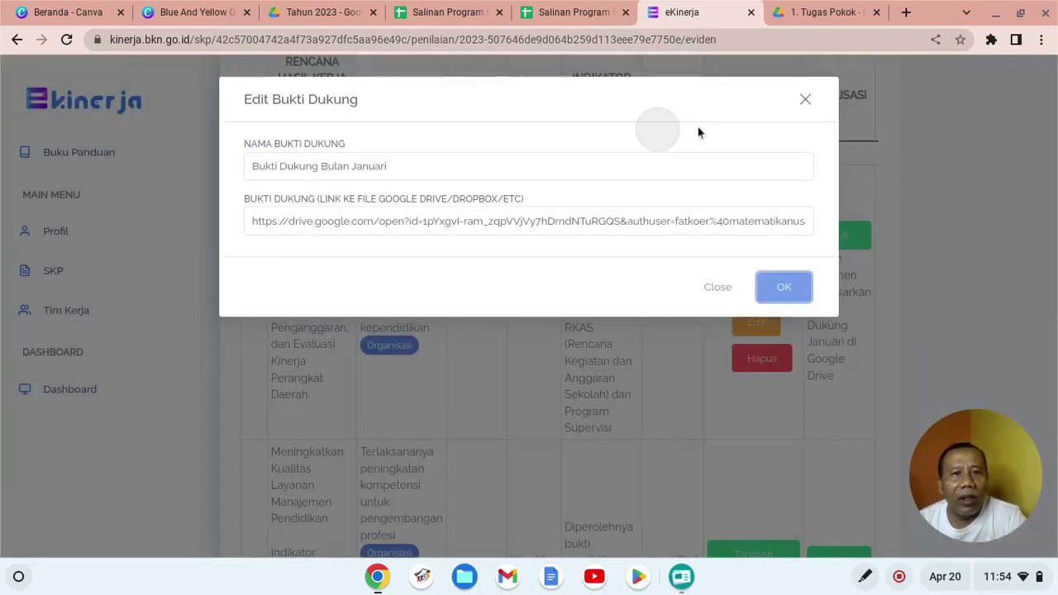
left_click(804, 101)
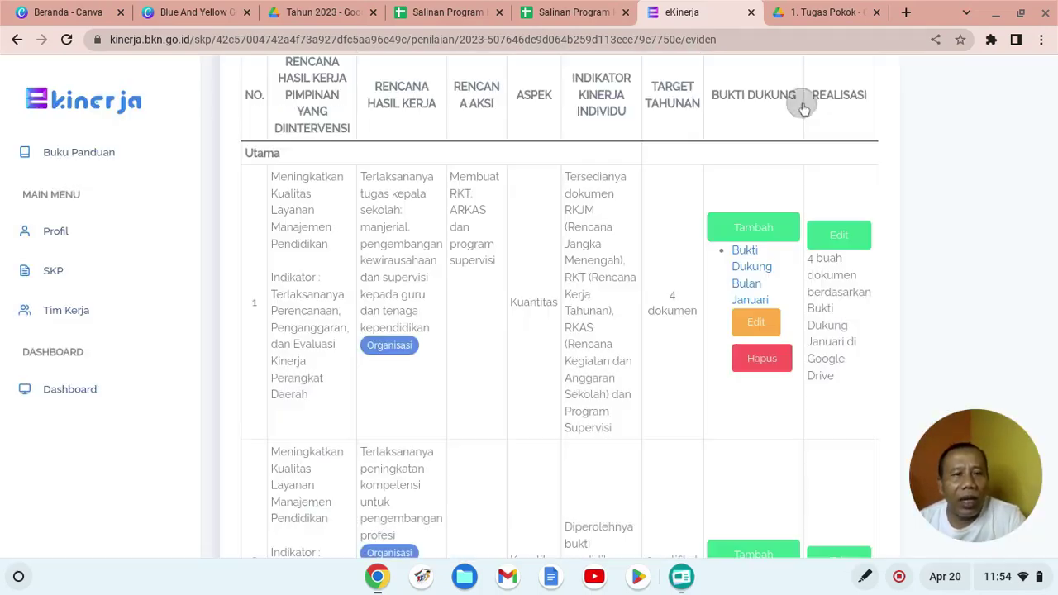
Step: Follow the Bukti Dukung Bulan Januari link to its 1. Tugas Pokok folder, and open 1. Januari from the Tahun 2023 Drive folder
left_click(755, 266)
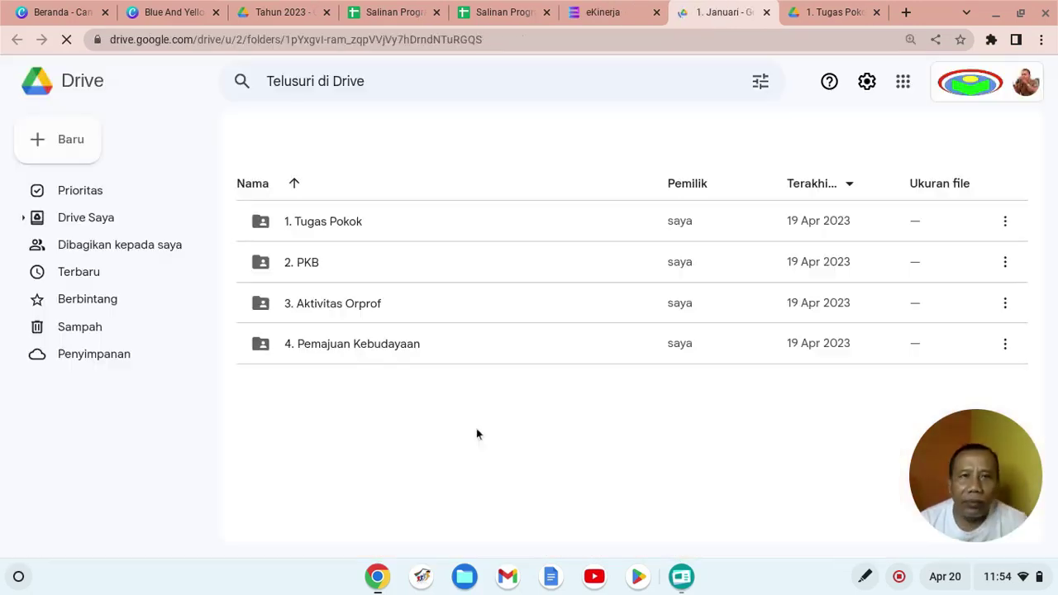
double_click(330, 226)
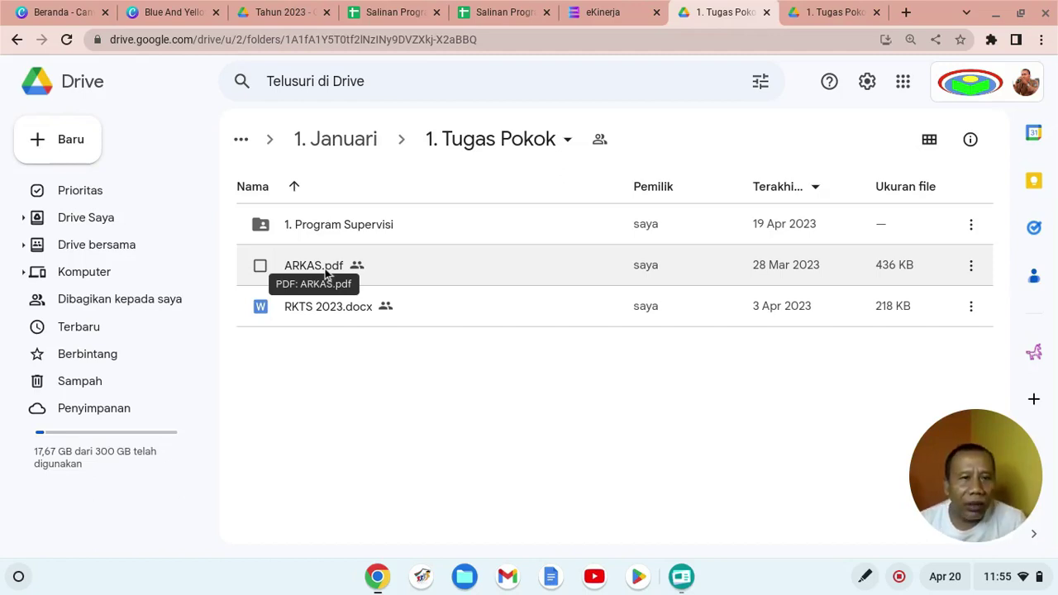
left_click(306, 12)
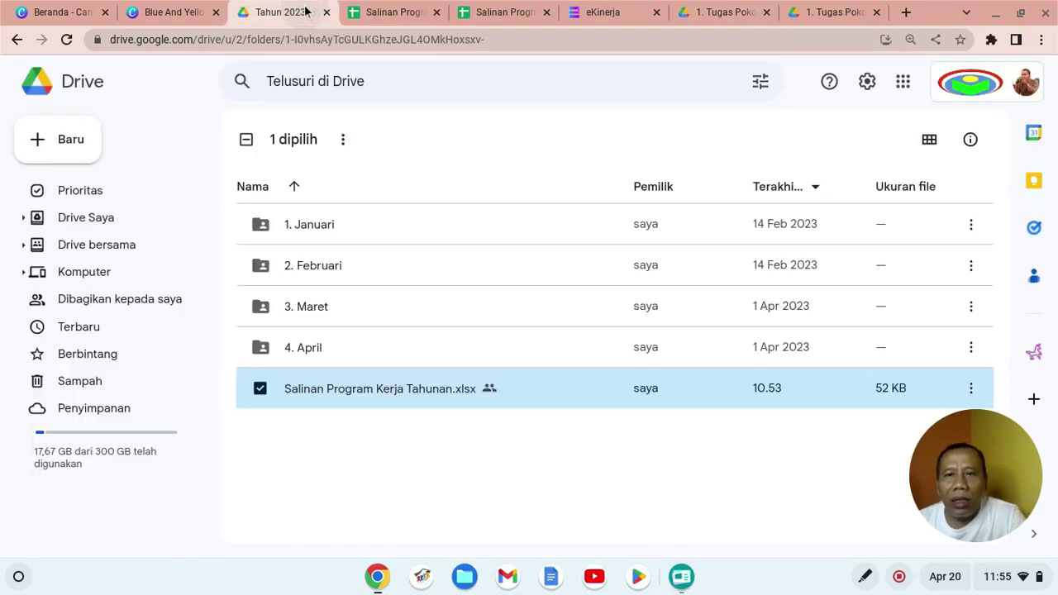
left_click(315, 229)
double_click(315, 229)
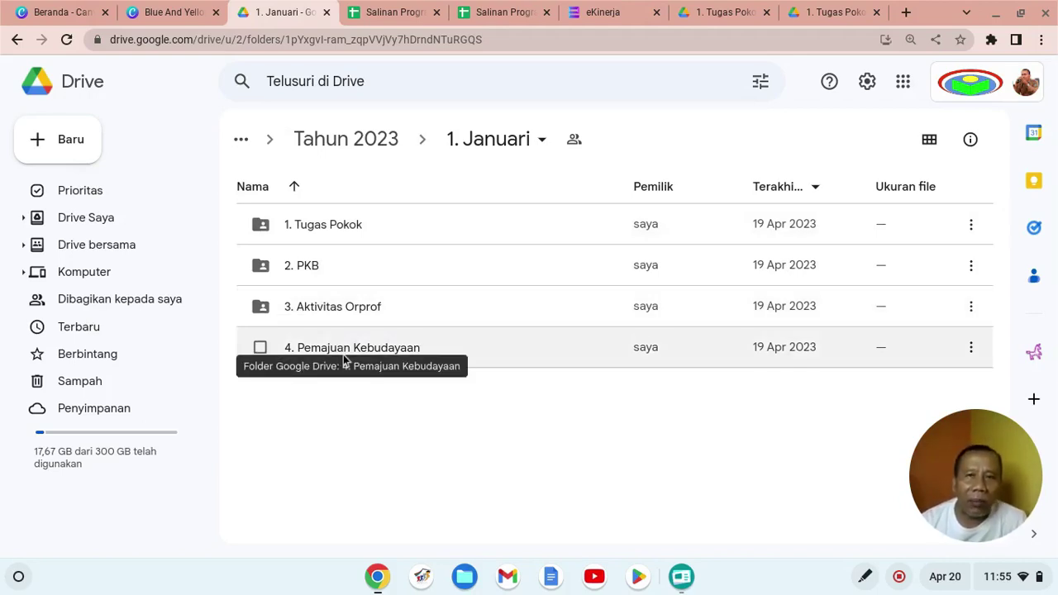
Step: Check the four RHK at the start of the annual work program spreadsheet against the subfolders of the 1. Januari Drive folder
left_click(505, 10)
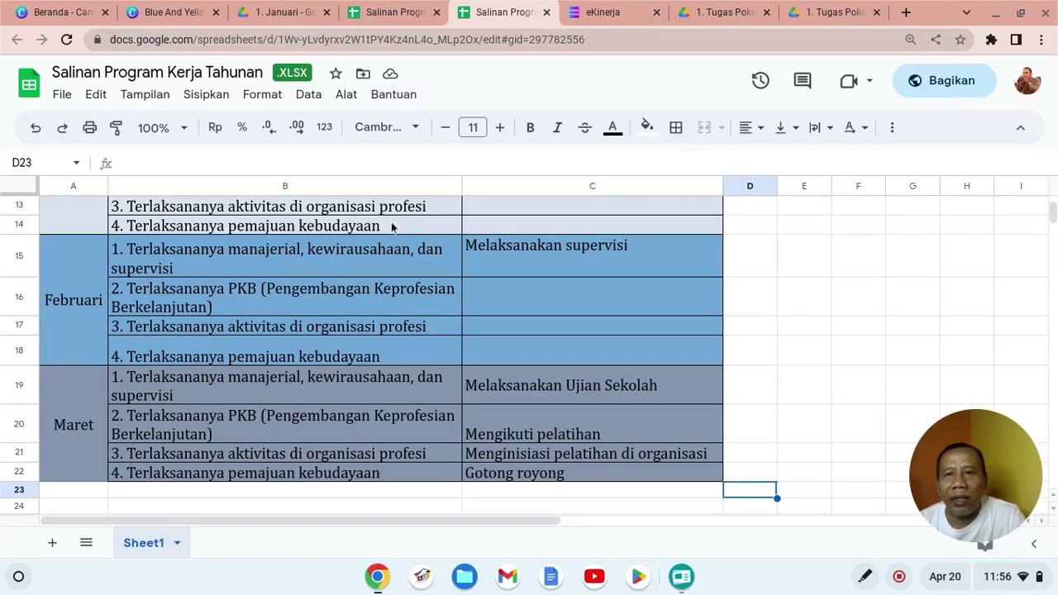
left_click(361, 241)
key("Up")
key("Up")
key("Up")
key("Up")
key("Up")
key("Up")
key("Up")
key("Up")
key("Up")
key("Up")
key("Up")
key("Up")
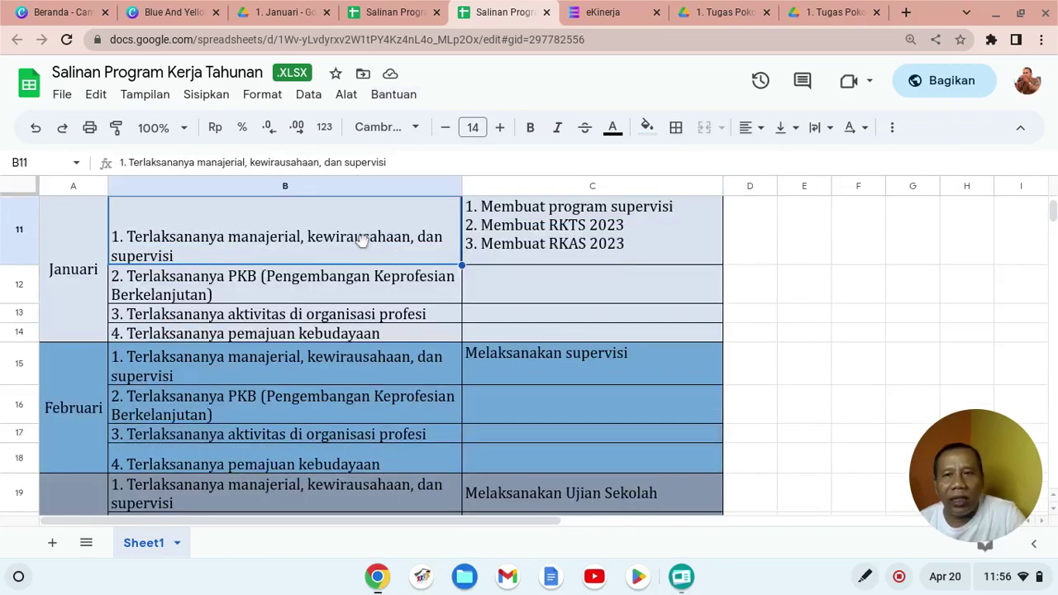
key("Up")
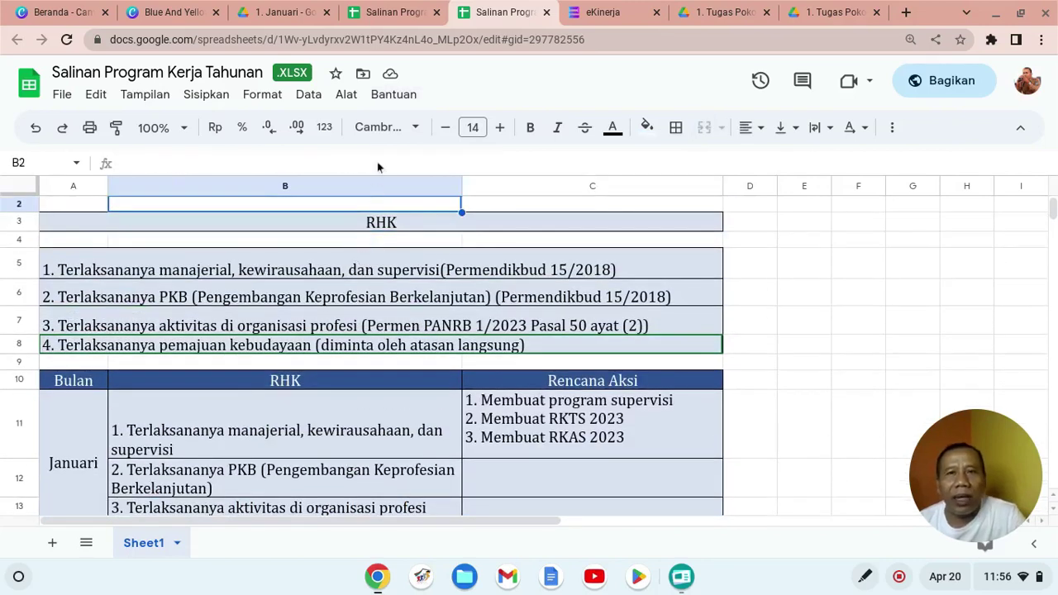
left_click(281, 12)
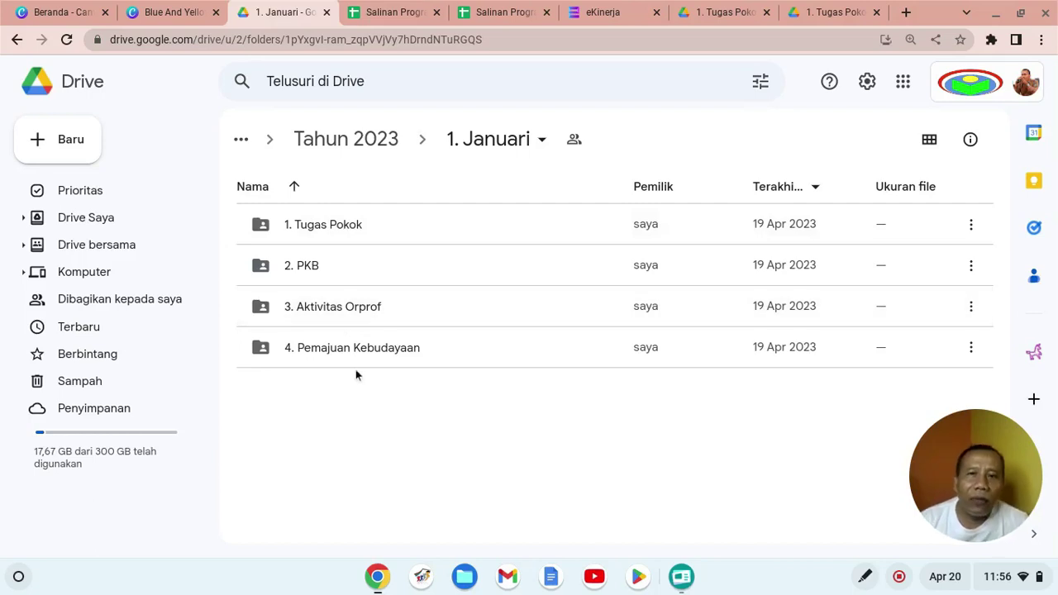
Step: Look through the subfolders of 2. Februari in the Tahun 2023 Drive folder and return to Tahun 2023
left_click(346, 142)
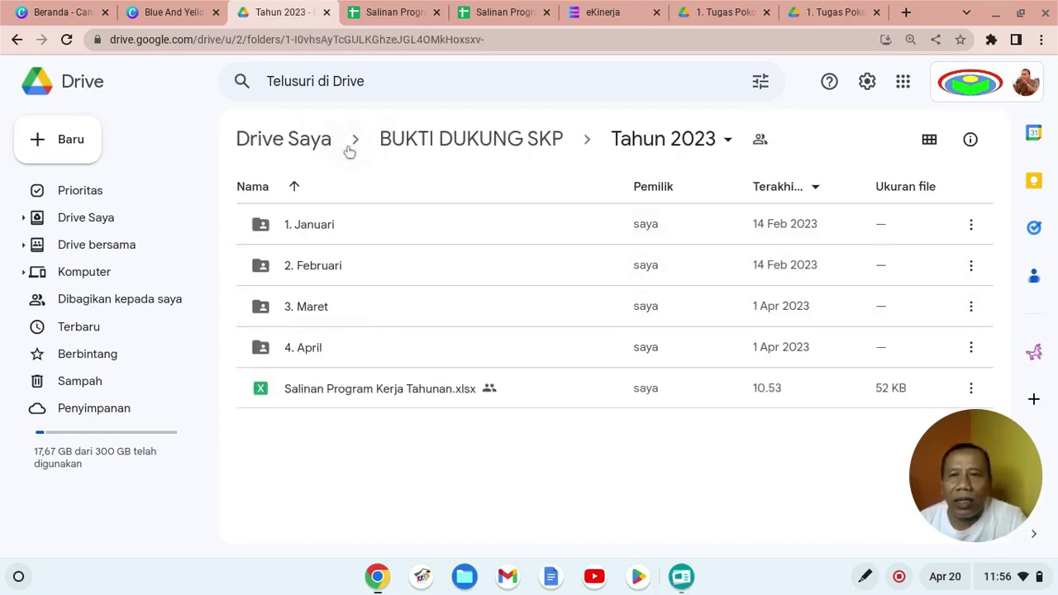
left_click(296, 272)
double_click(295, 272)
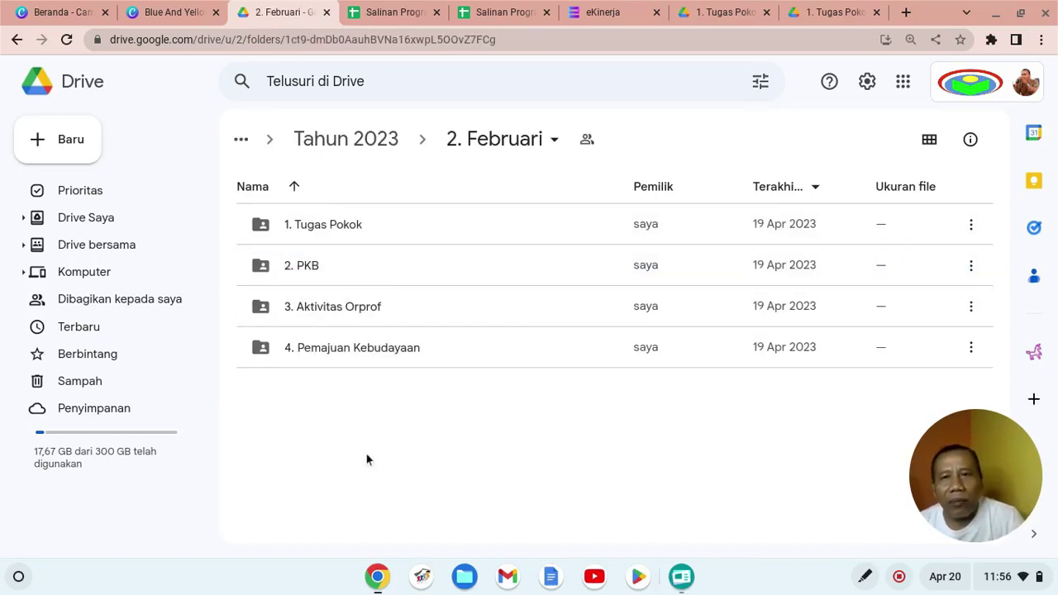
left_click(370, 141)
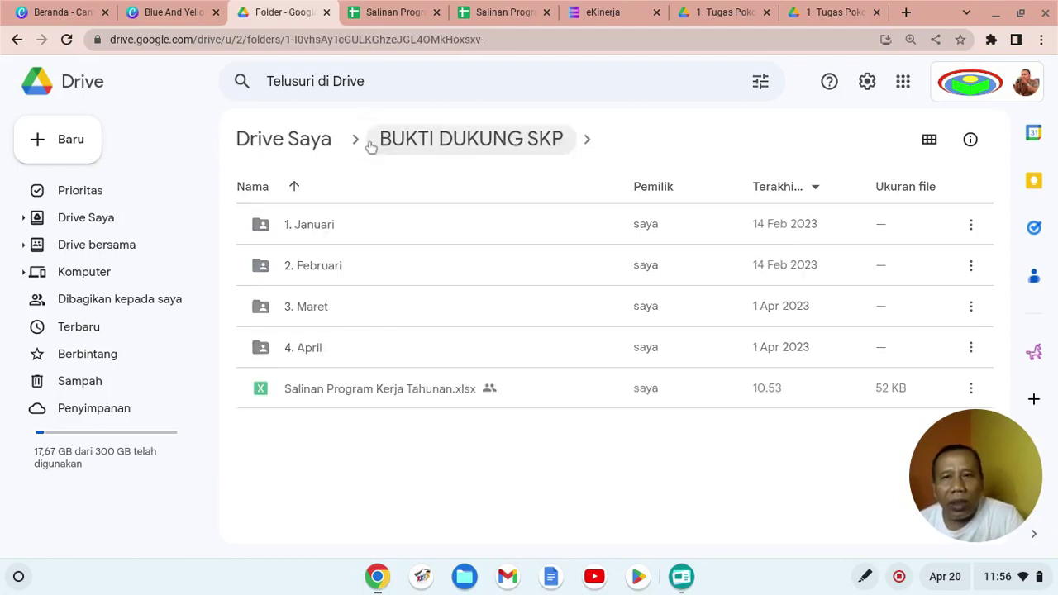
Step: Open 1. Januari and check the contents of its 1. Tugas Pokok, 2. PKB and 3. Aktivitas Orprof subfolders
double_click(311, 228)
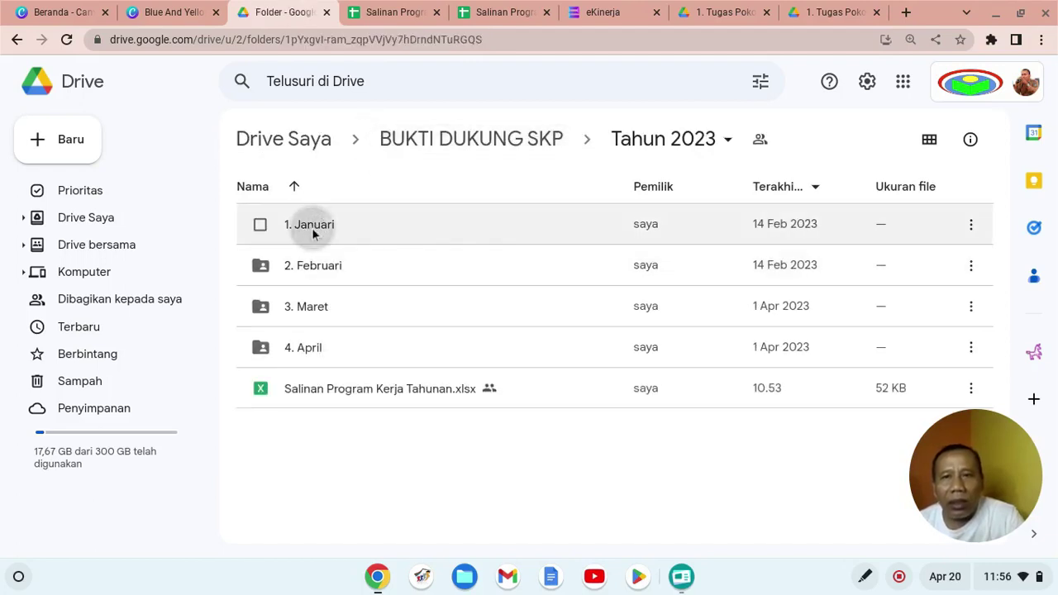
double_click(318, 227)
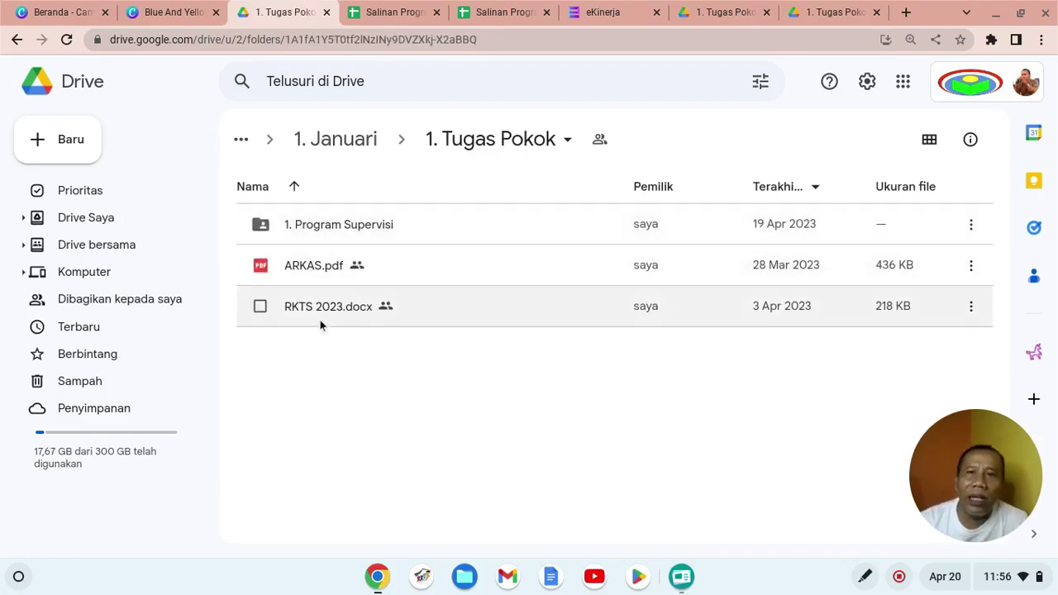
left_click(365, 143)
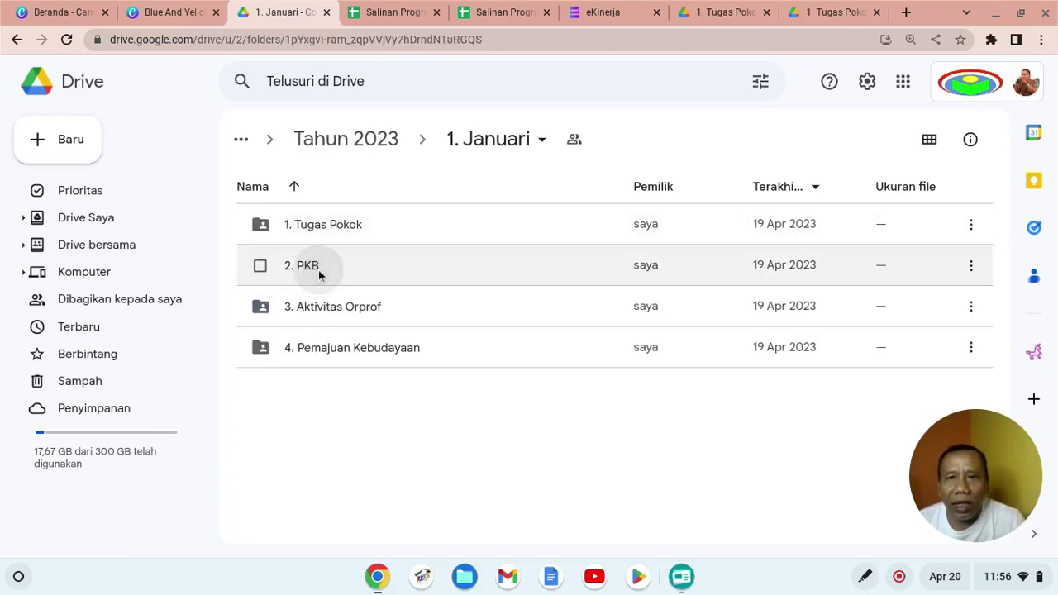
double_click(319, 269)
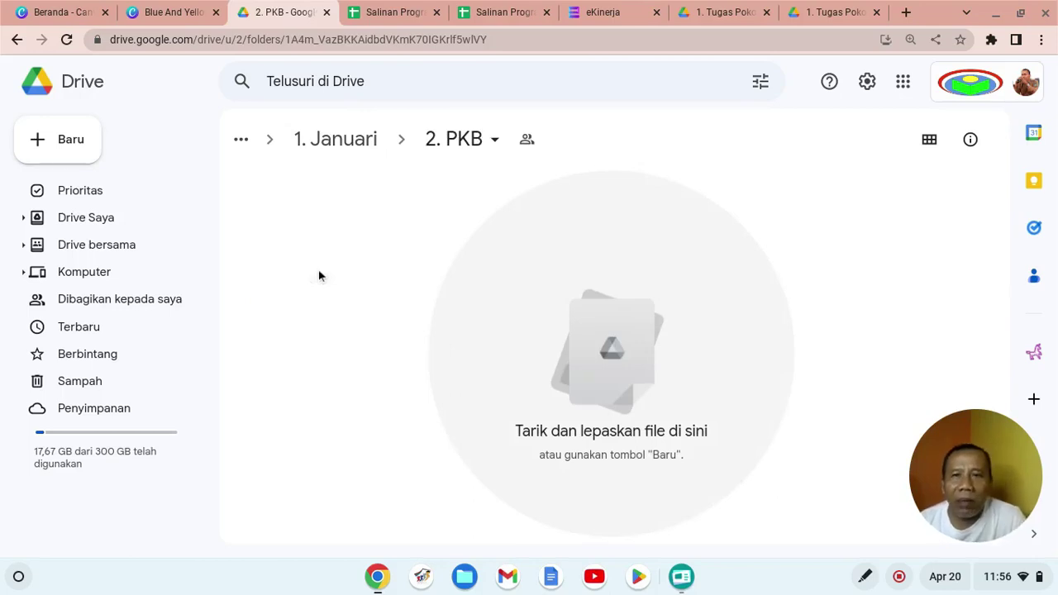
left_click(17, 39)
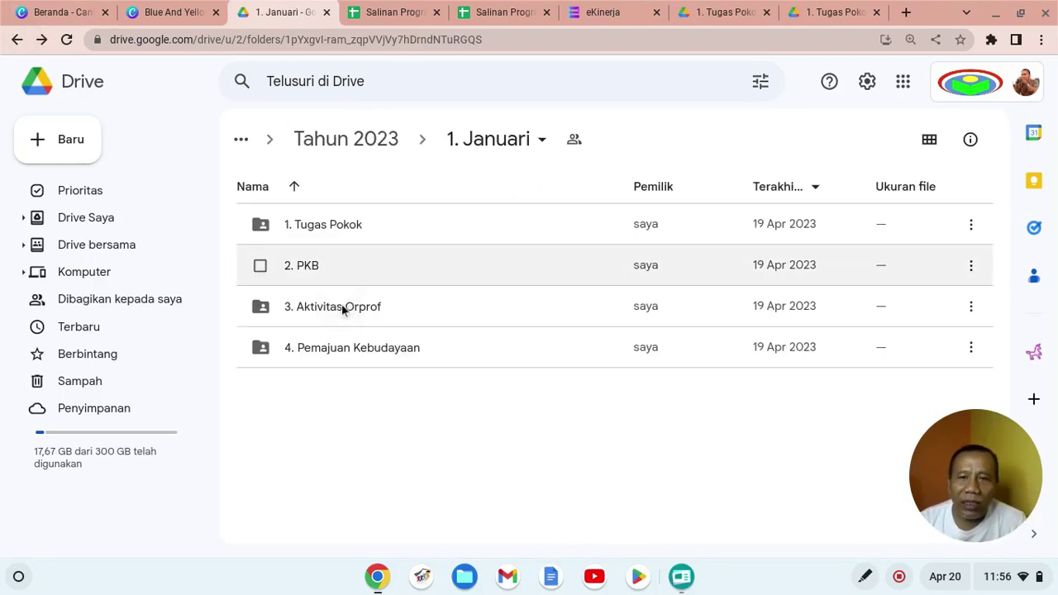
double_click(334, 307)
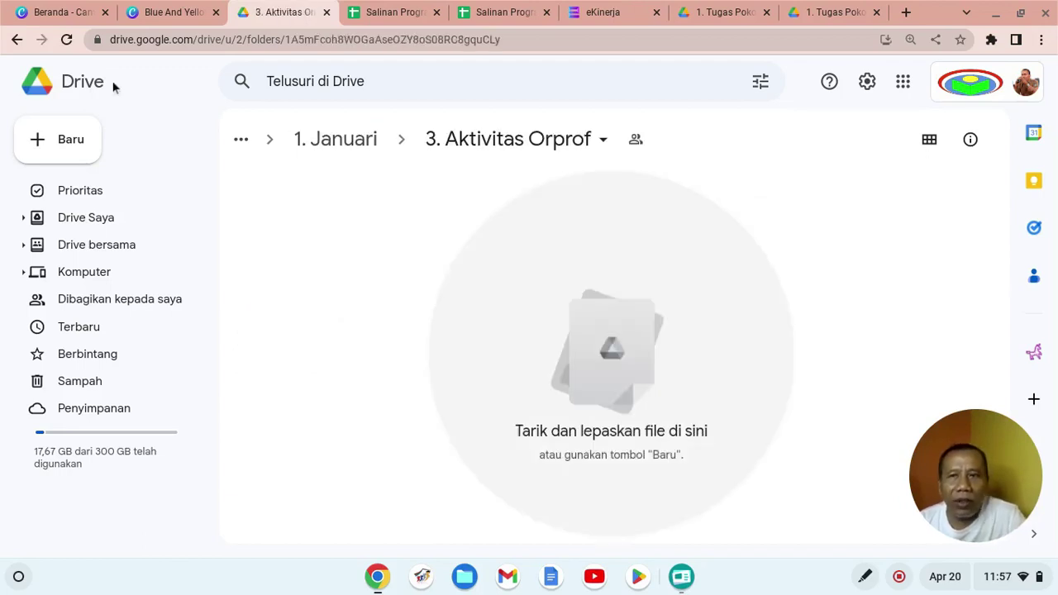
left_click(15, 40)
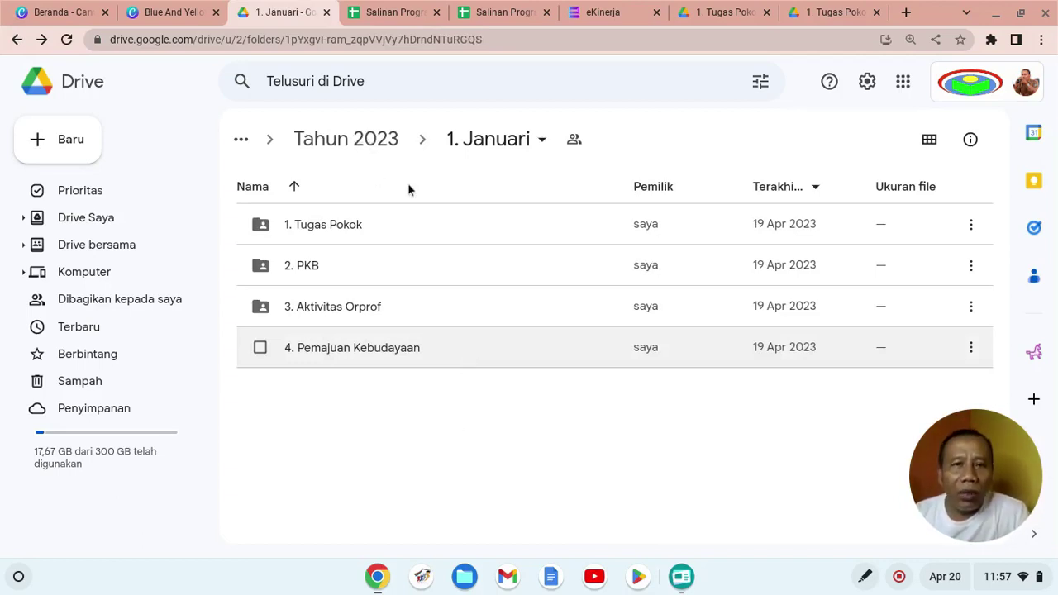
Step: Check the evidence files in the 1. Tugas Pokok subfolder of 2. Februari and return to the month's folder
left_click(374, 142)
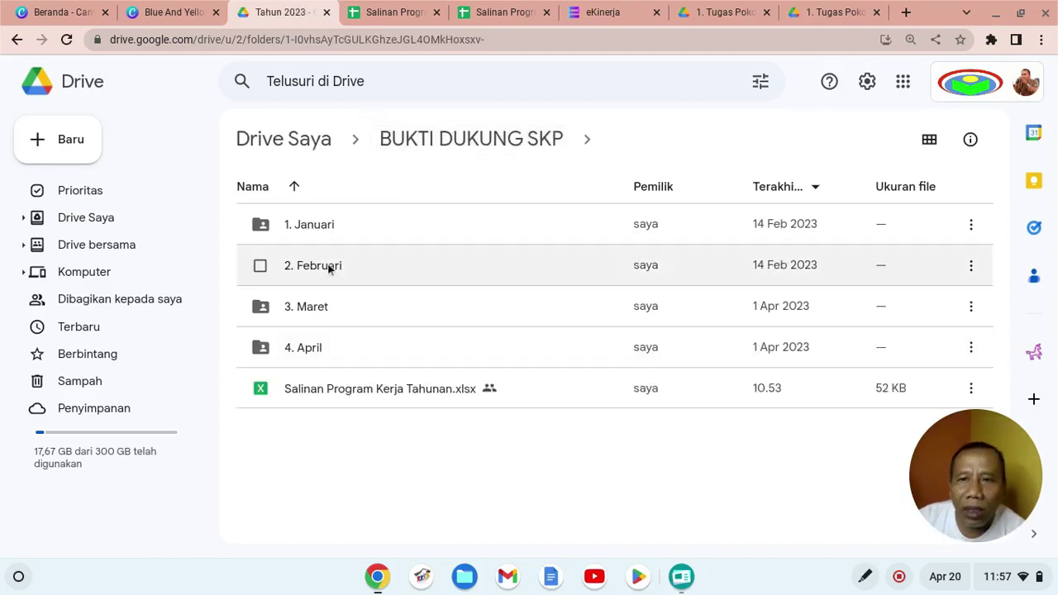
double_click(325, 280)
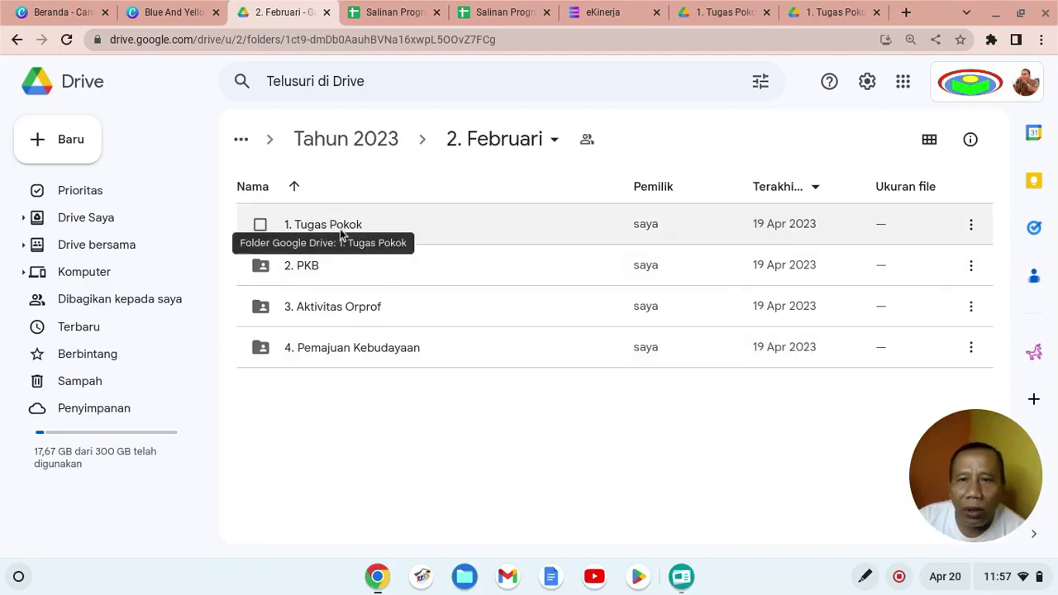
double_click(339, 224)
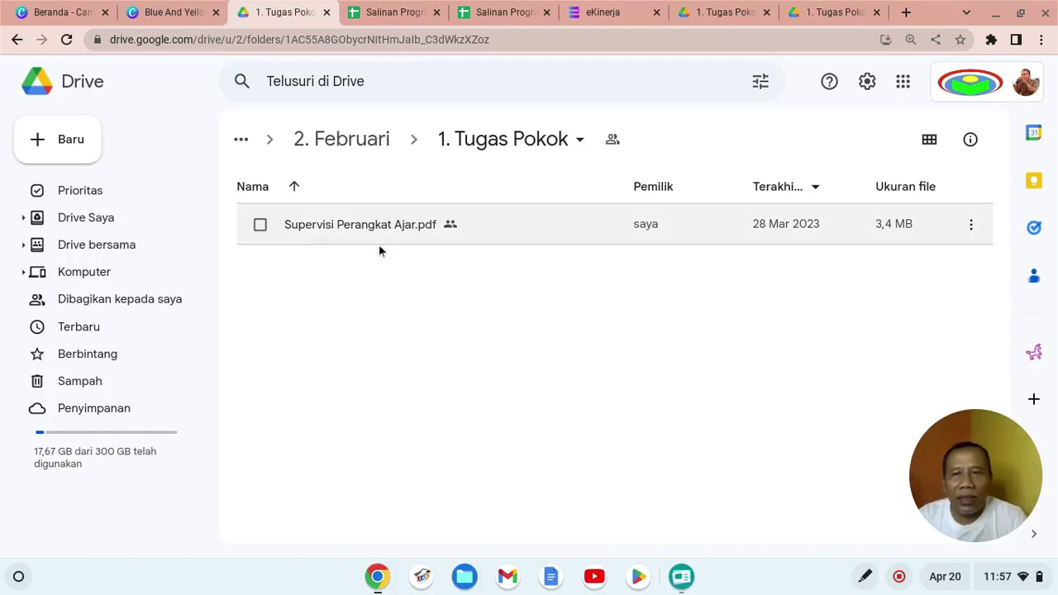
left_click(355, 140)
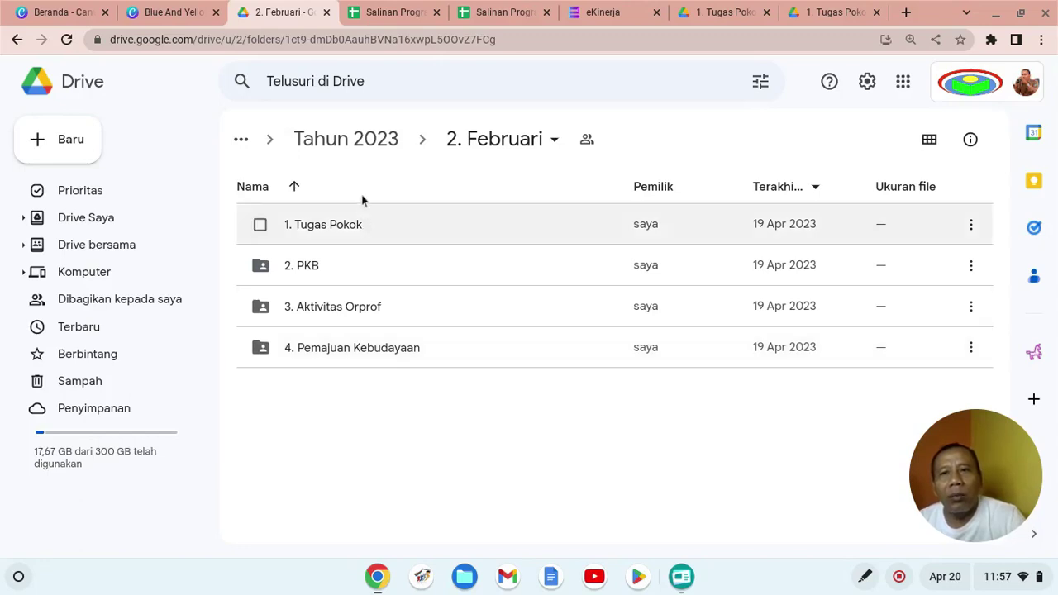
Step: Open 3. Maret from the Tahun 2023 folder and check the contents of its 1. Tugas Pokok subfolder
left_click(359, 145)
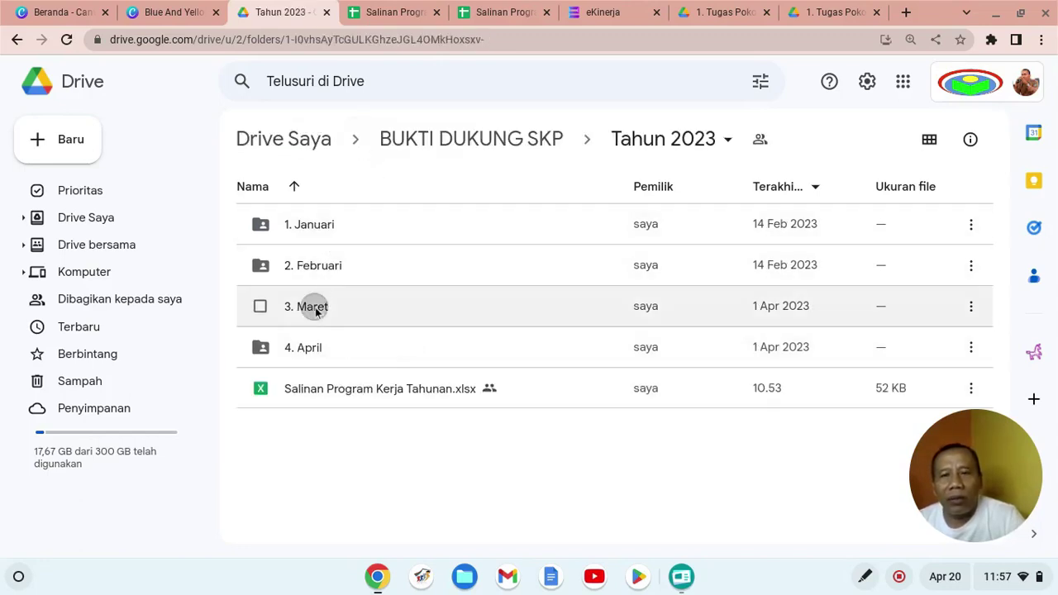
double_click(316, 309)
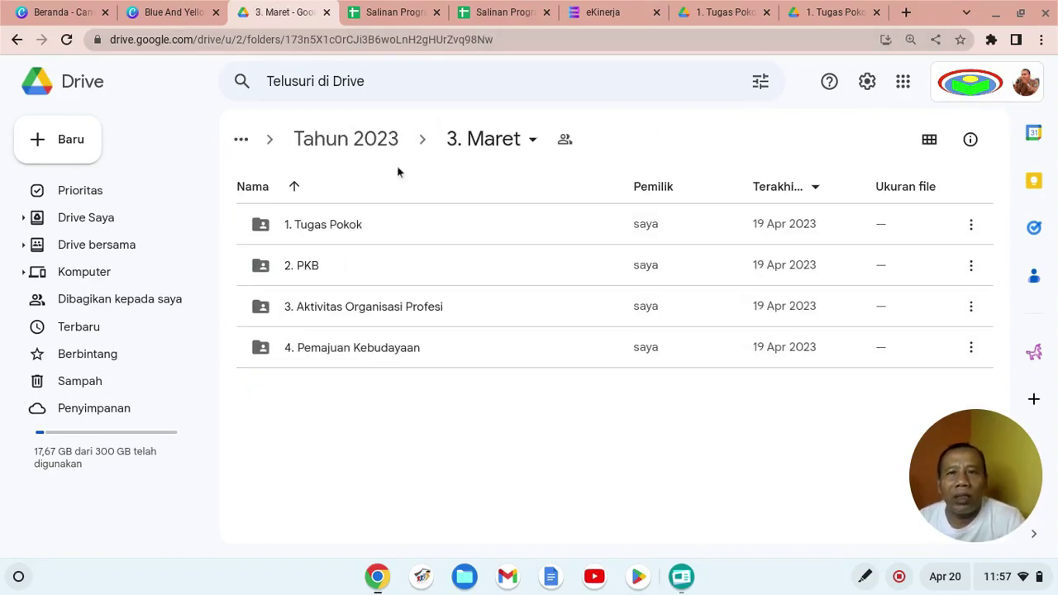
left_click(343, 226)
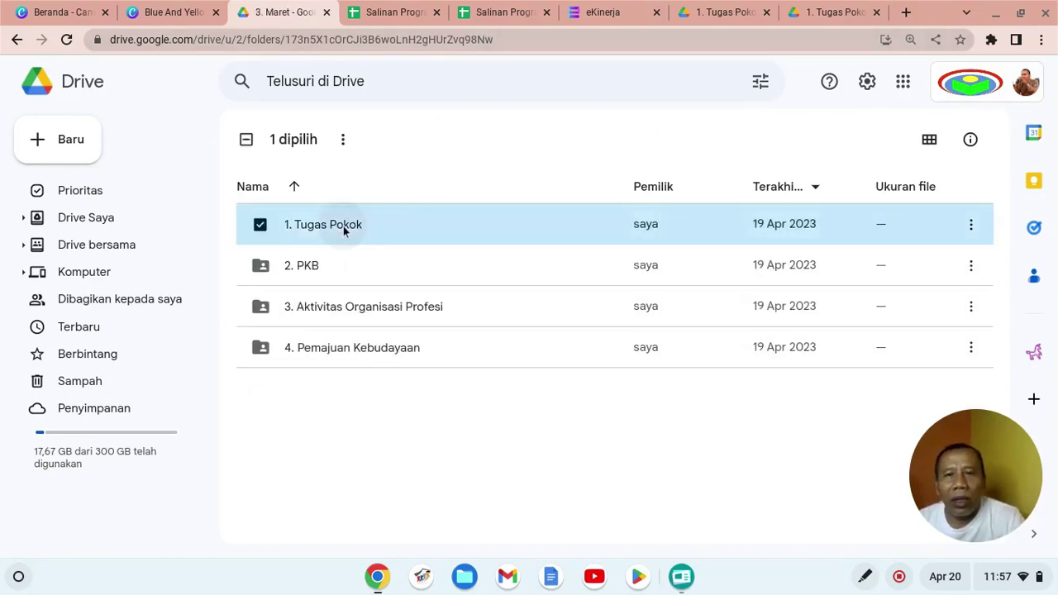
double_click(344, 226)
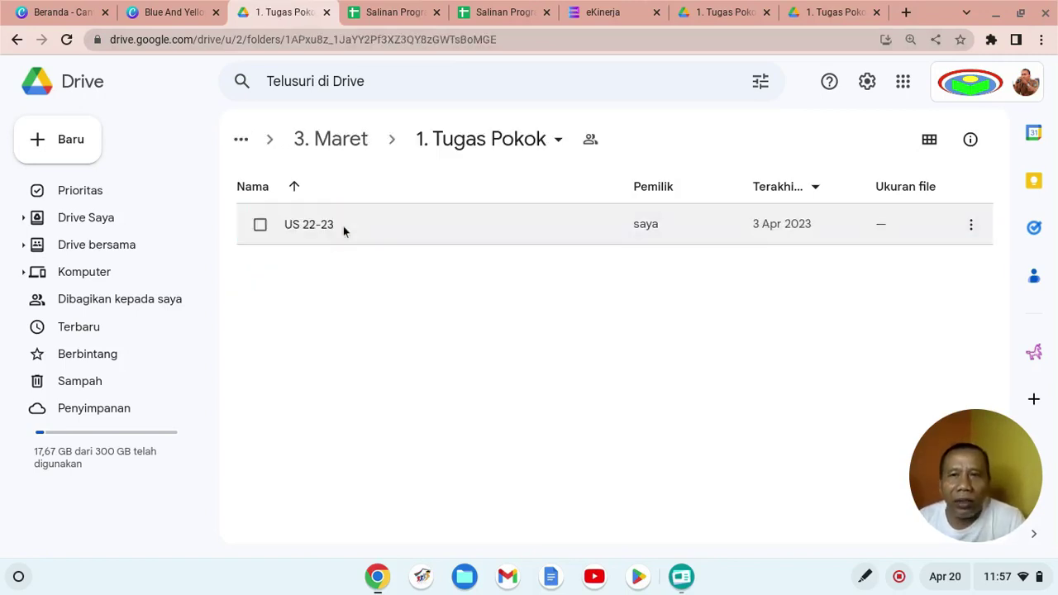
left_click(364, 138)
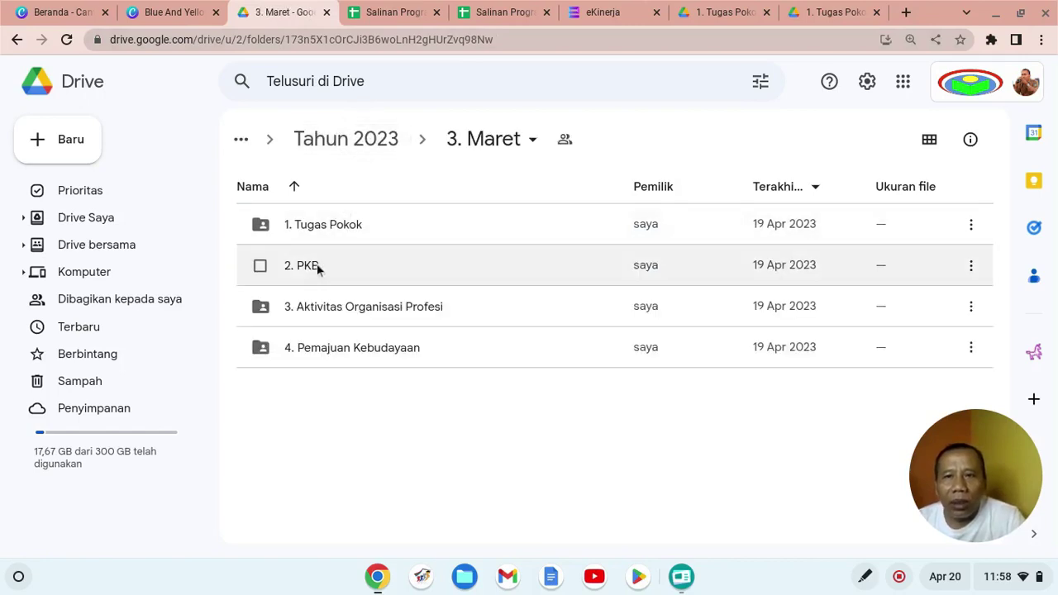
Step: Check the evidence in the 2. PKB and 3. Aktivitas Organisasi Profesi subfolders of 3. Maret
left_click(316, 265)
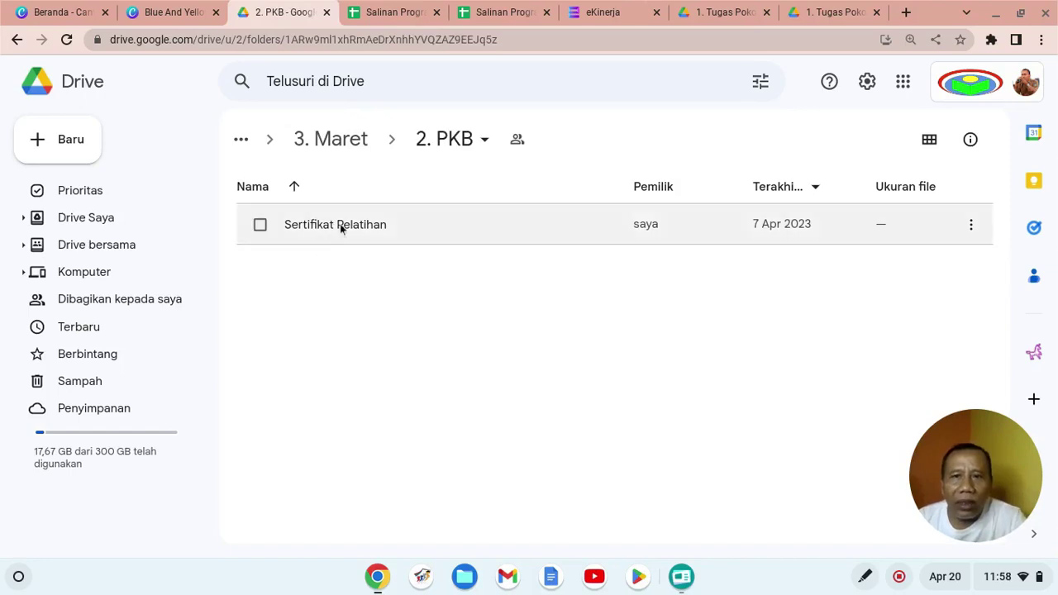
left_click(331, 142)
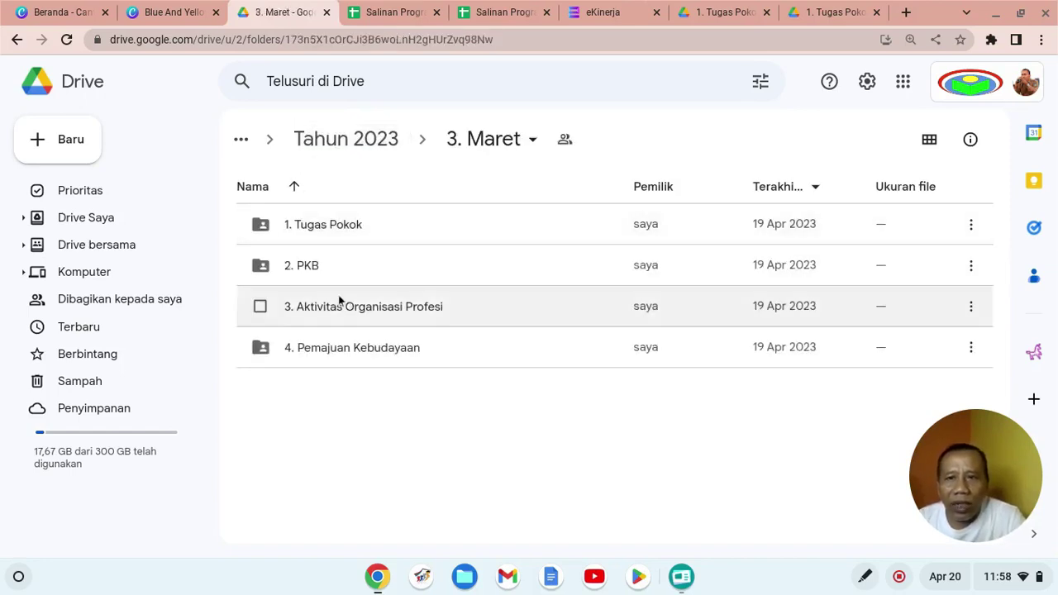
double_click(337, 311)
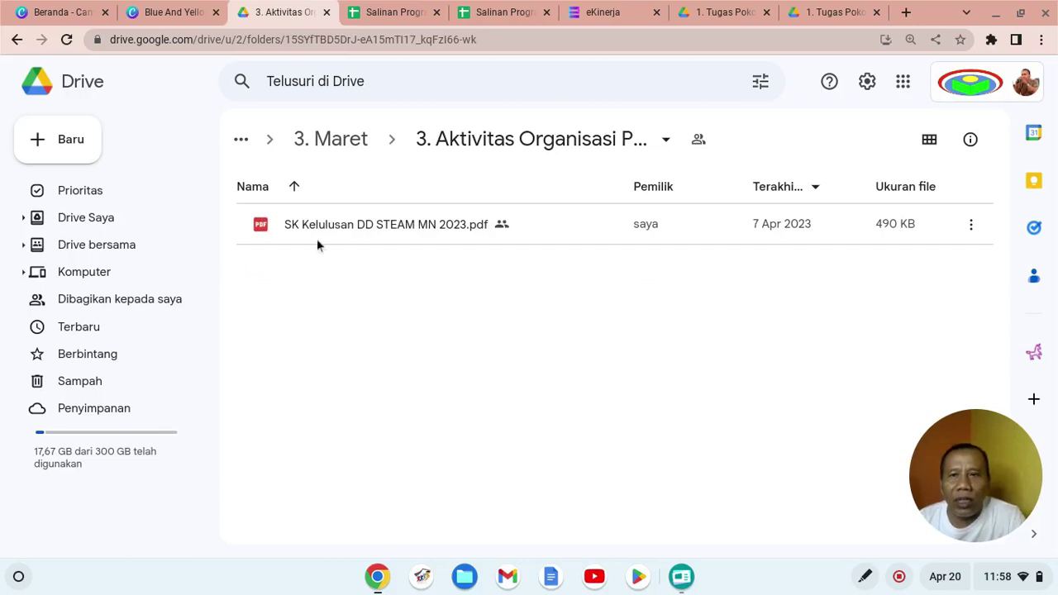
left_click(339, 153)
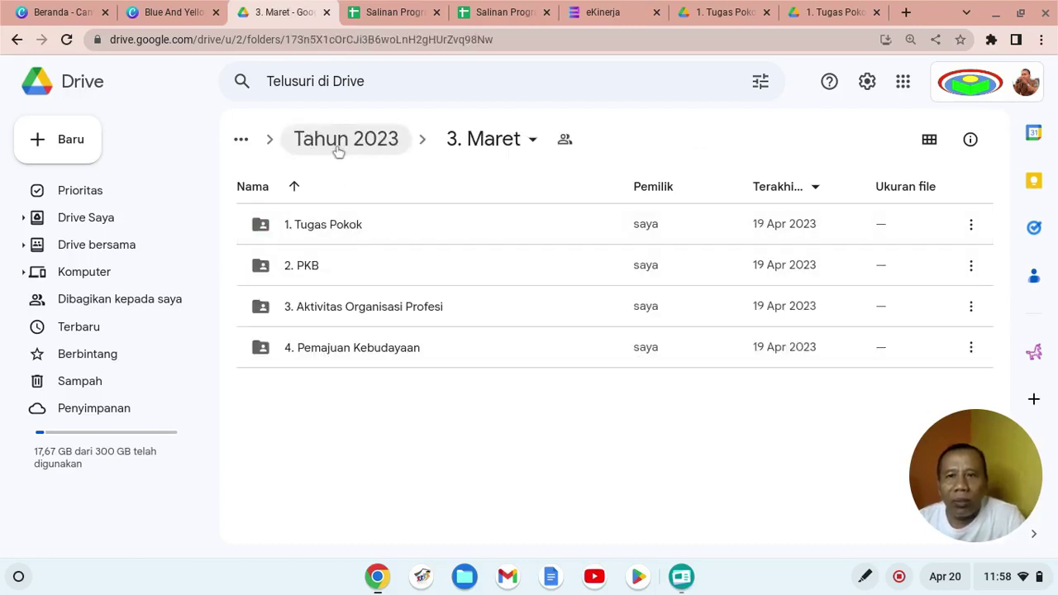
Step: Preview Gotong Royong 2.jpeg from the Sabtu Budaya Gotong Royong folder under March's 4. Pemajuan Kebudayaan, and close the preview
double_click(331, 349)
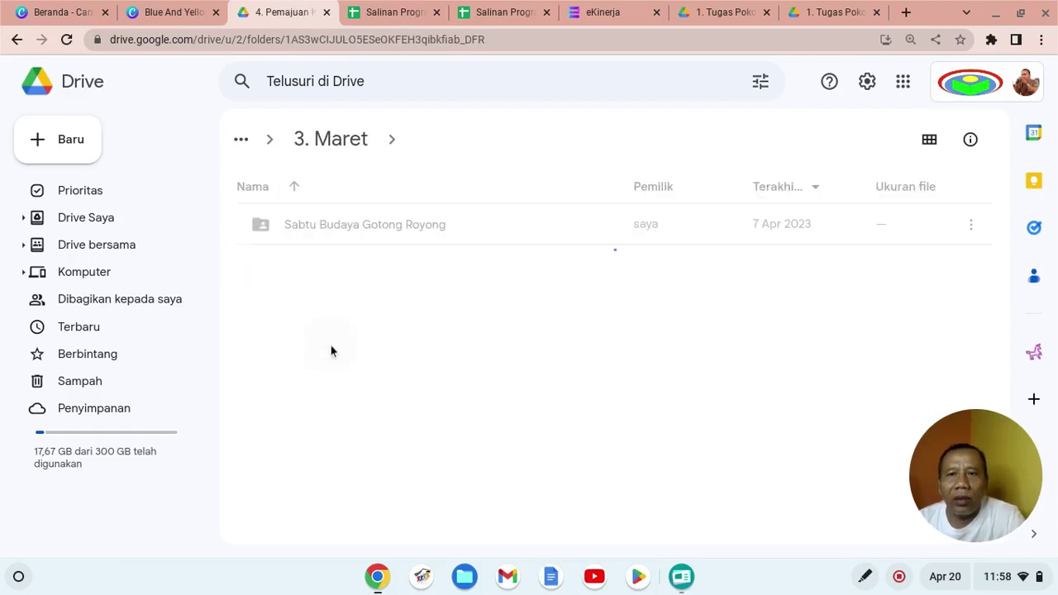
double_click(348, 237)
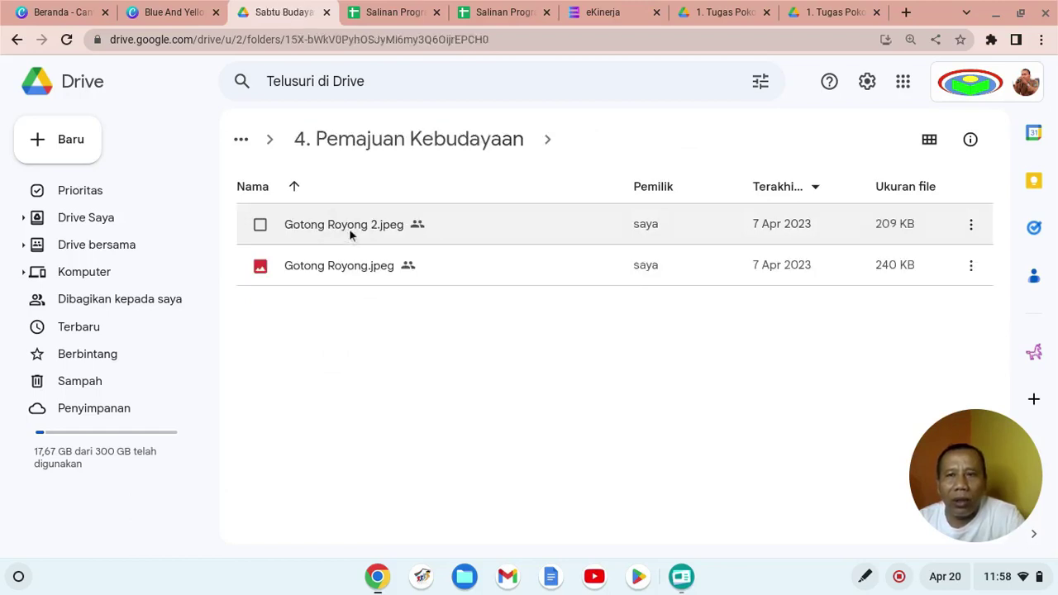
double_click(349, 231)
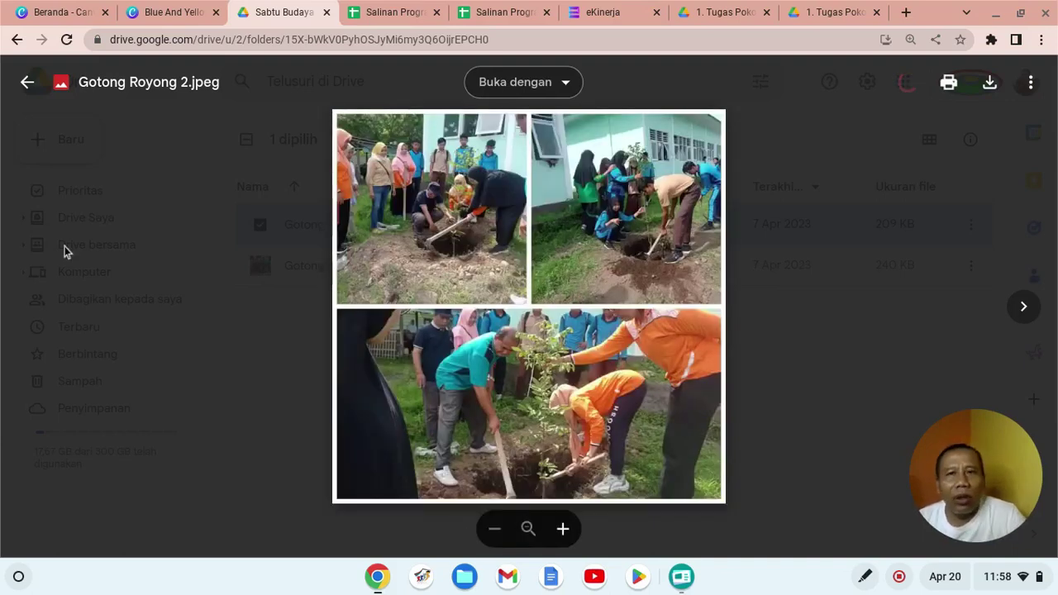
left_click(29, 86)
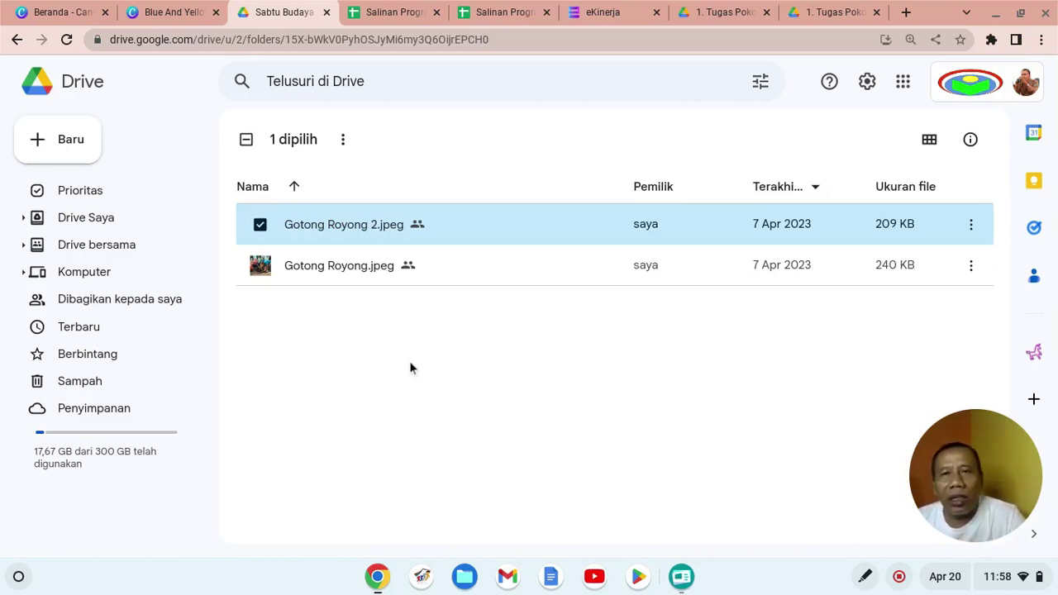
Step: Switch to eKinerja and examine the Bukti Dukung and Realisasi entries in January's Hasil Kerja table
left_click(584, 13)
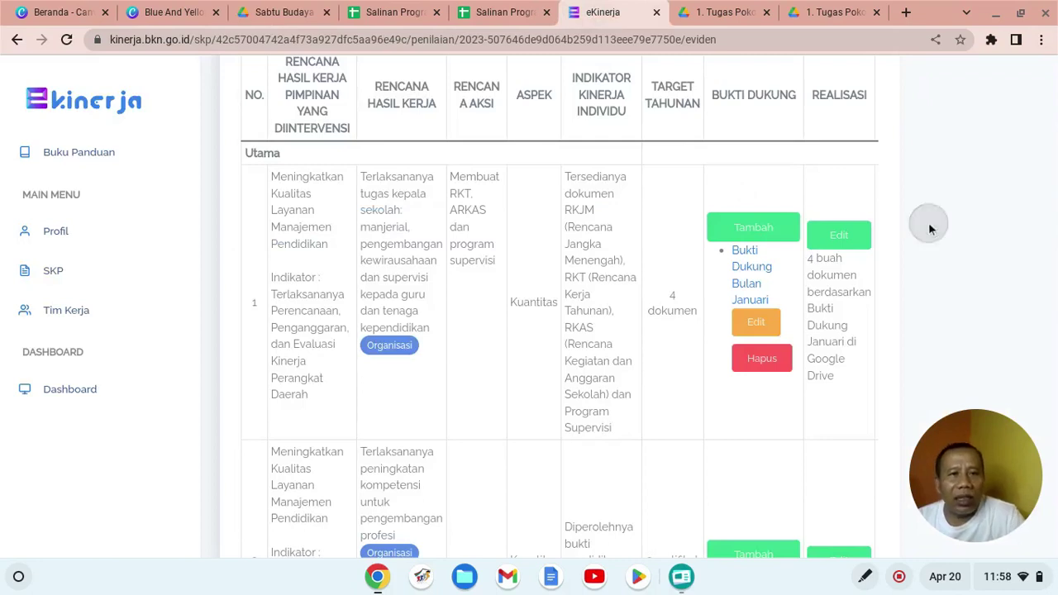
scroll(929, 228, "down", 3)
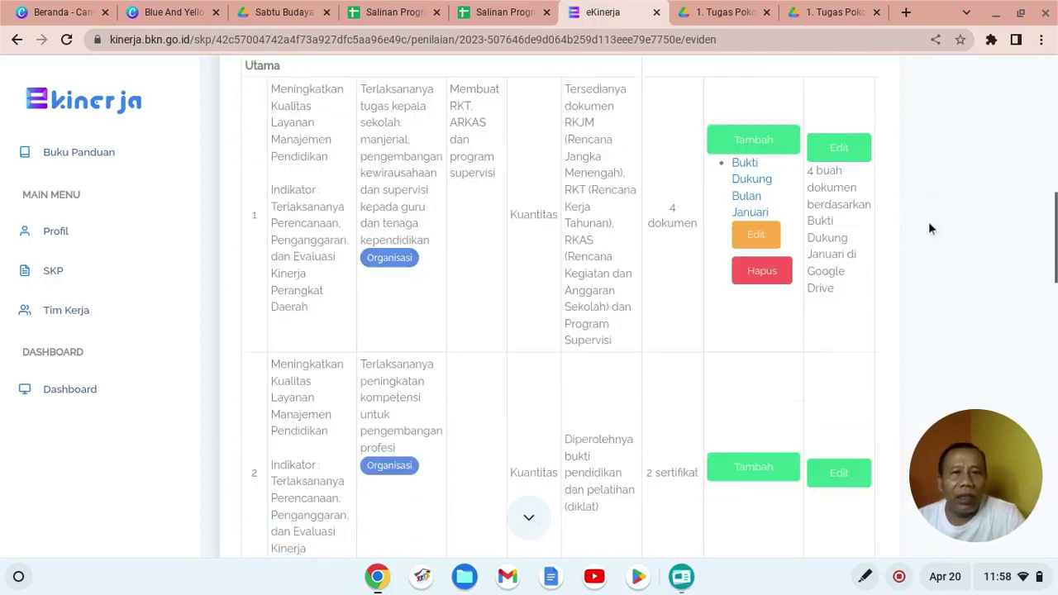
scroll(929, 228, "up", 4)
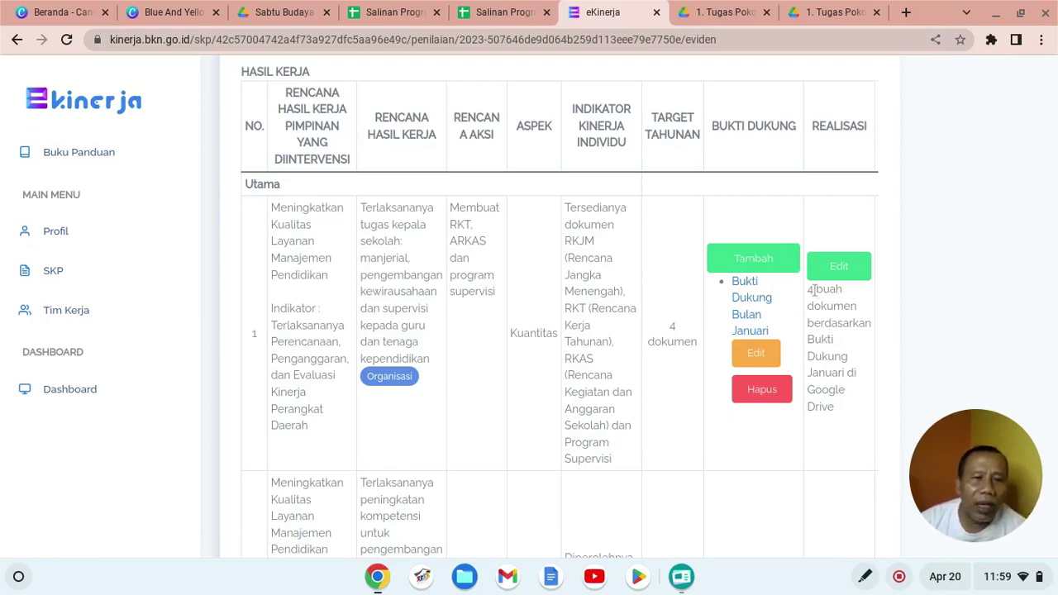
Step: Return to Penilaian SKP, open February's Pengisian Bukti Dukung page, and examine the evidence and Realisasi of its first Hasil Kerja row
left_click(17, 40)
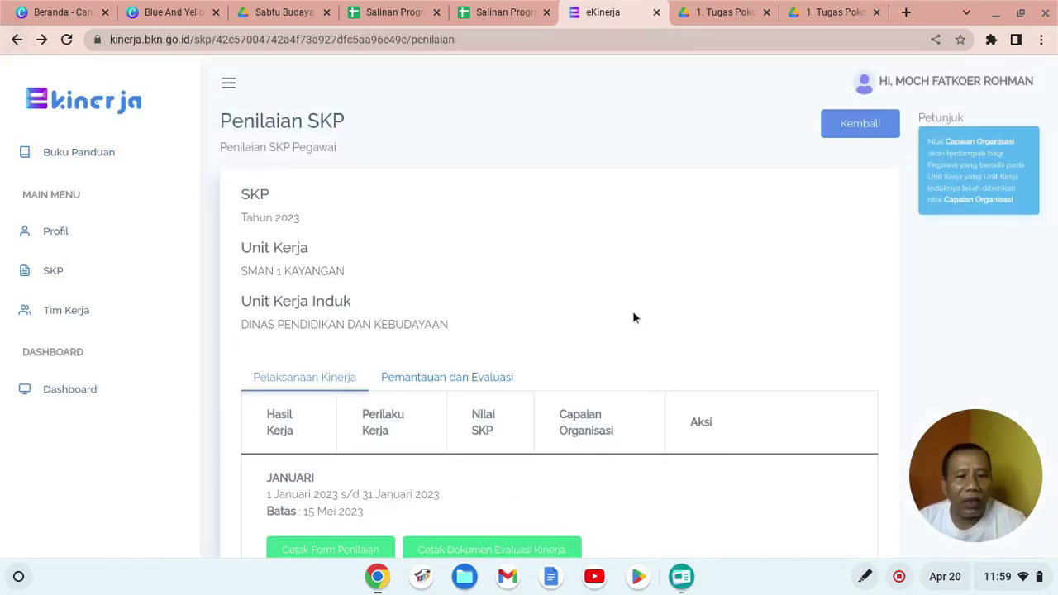
scroll(634, 317, "down", 2)
scroll(634, 317, "down", 3)
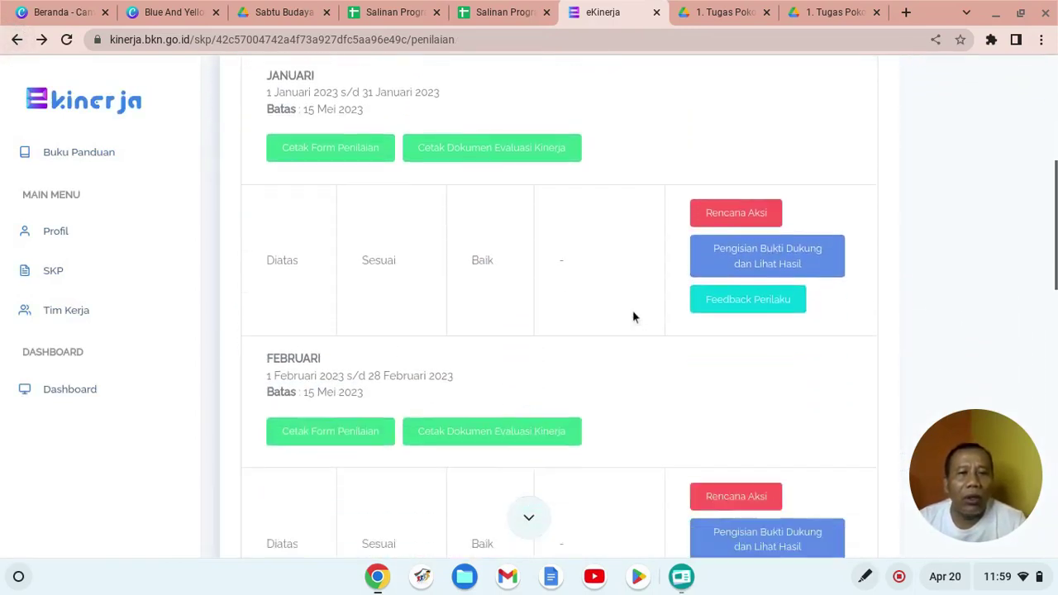
scroll(634, 317, "down", 1)
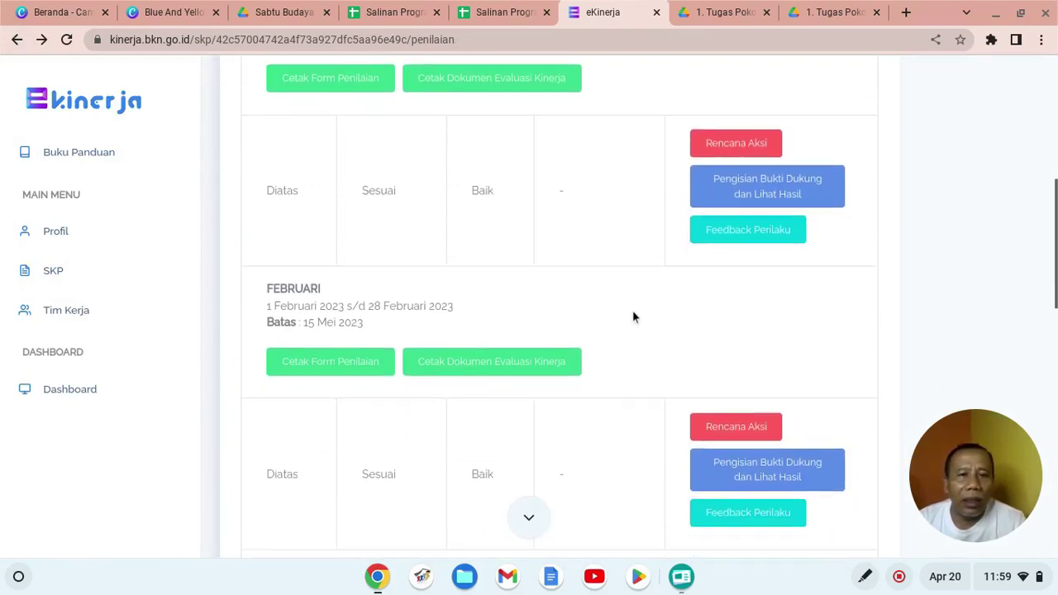
left_click(699, 415)
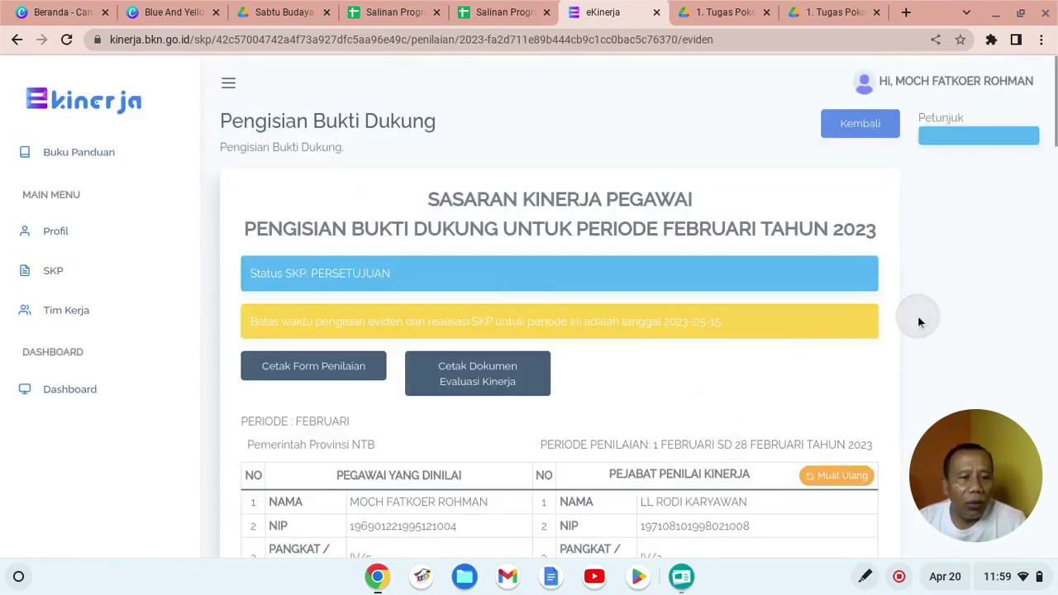
scroll(918, 315, "down", 5)
scroll(917, 314, "down", 3)
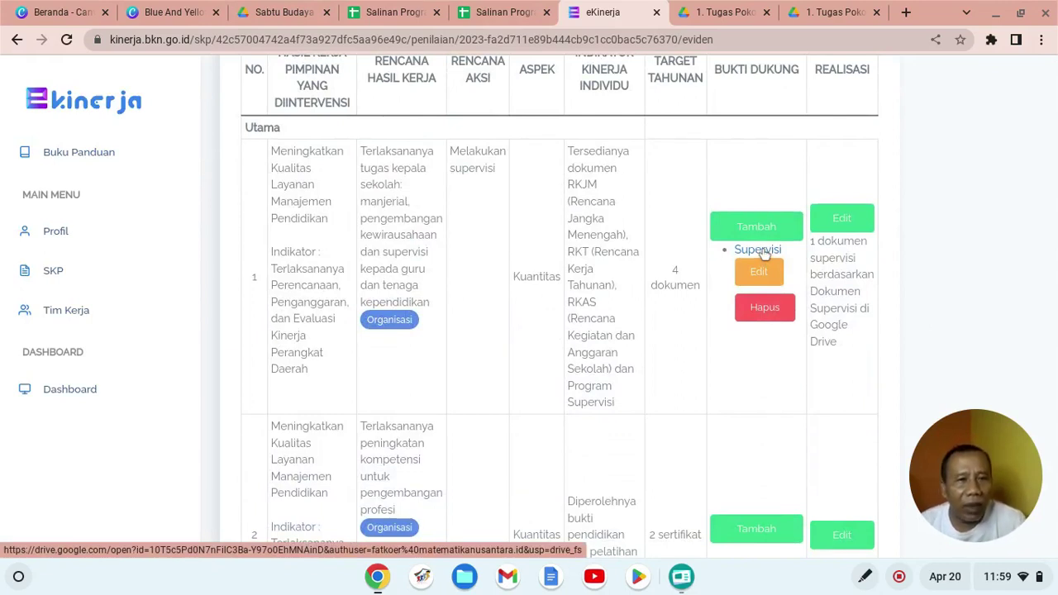
Step: Check the name and link of February's Supervisi evidence, read through its linked Supervisi Perangkat Ajar.pdf, and close the PDF
left_click(759, 273)
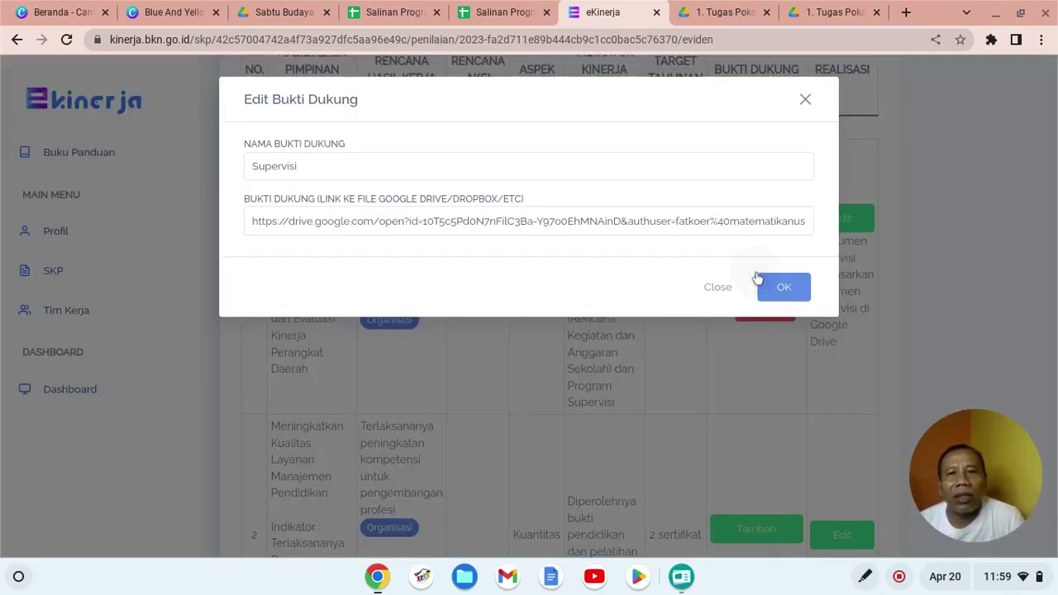
left_click(810, 100)
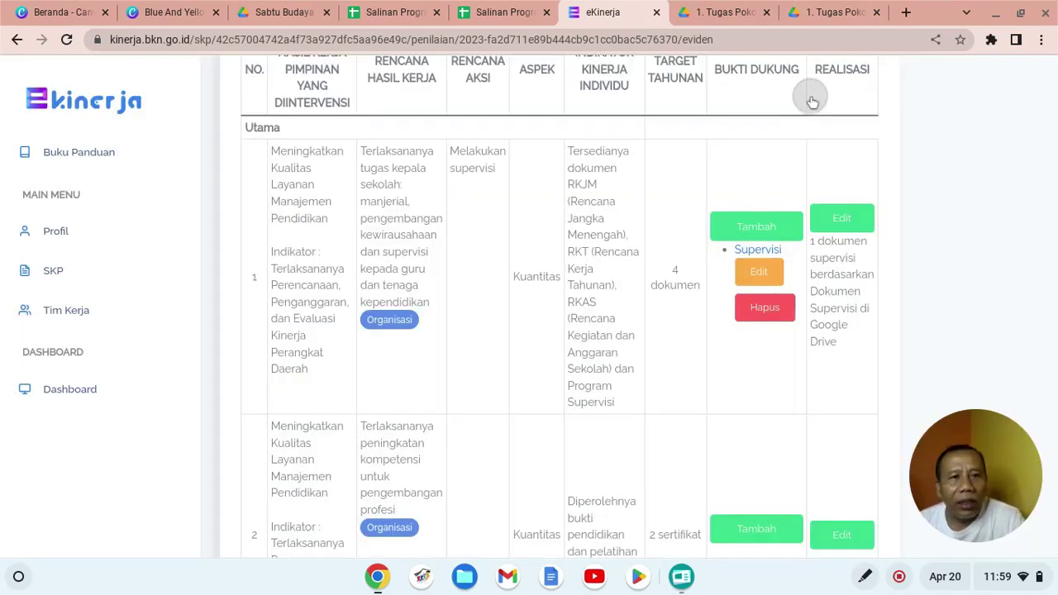
left_click(754, 252)
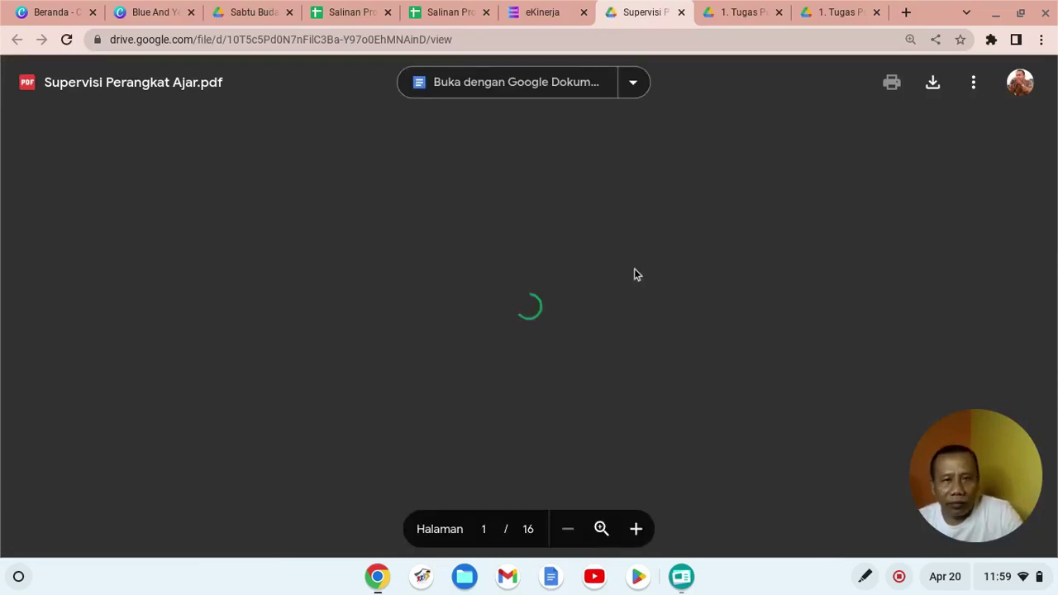
scroll(634, 269, "down", 2)
scroll(634, 269, "down", 8)
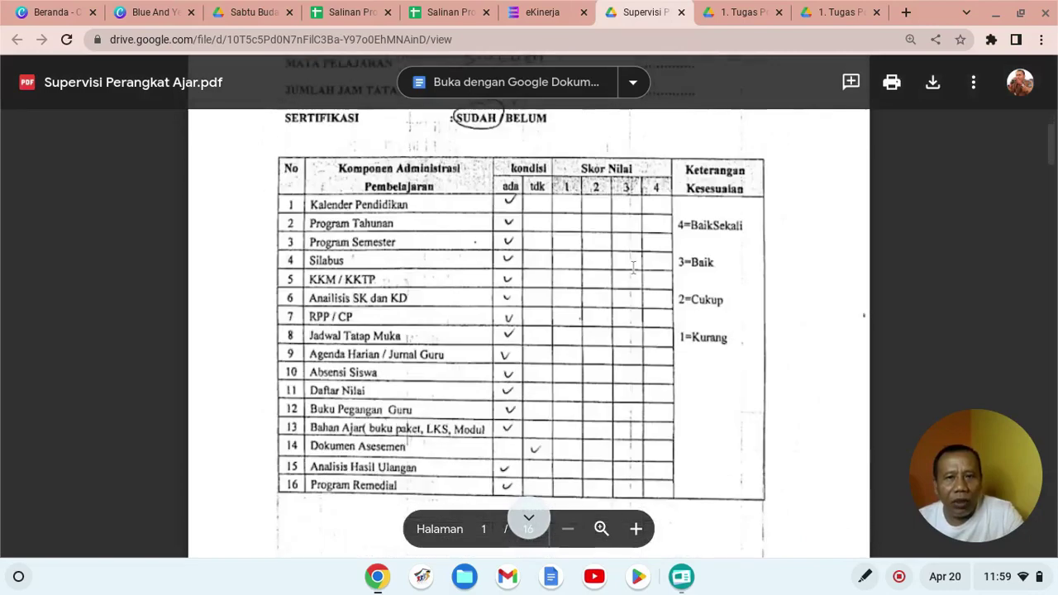
scroll(634, 268, "down", 3)
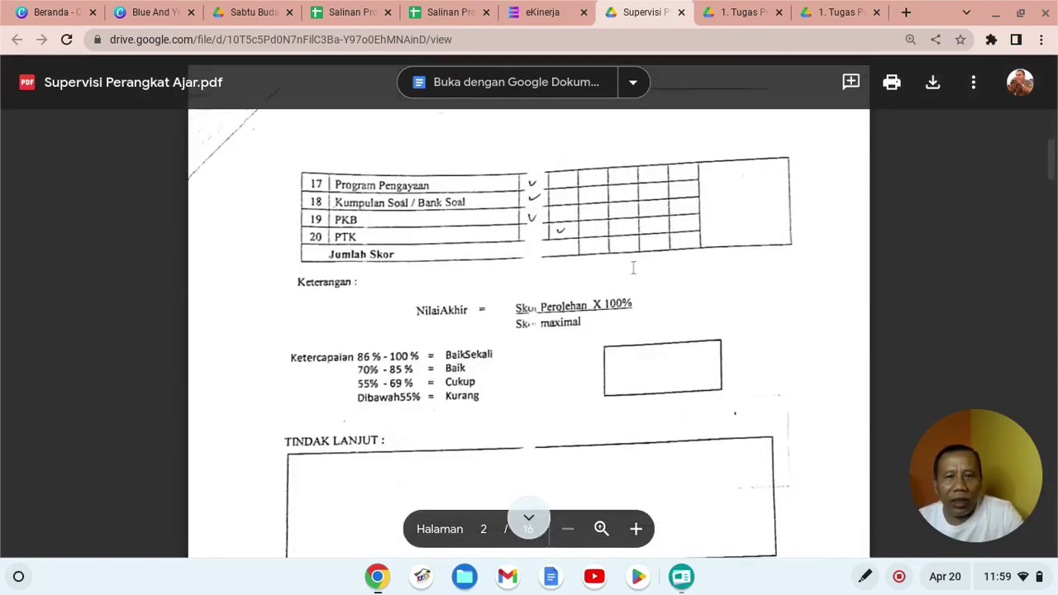
scroll(633, 267, "down", 10)
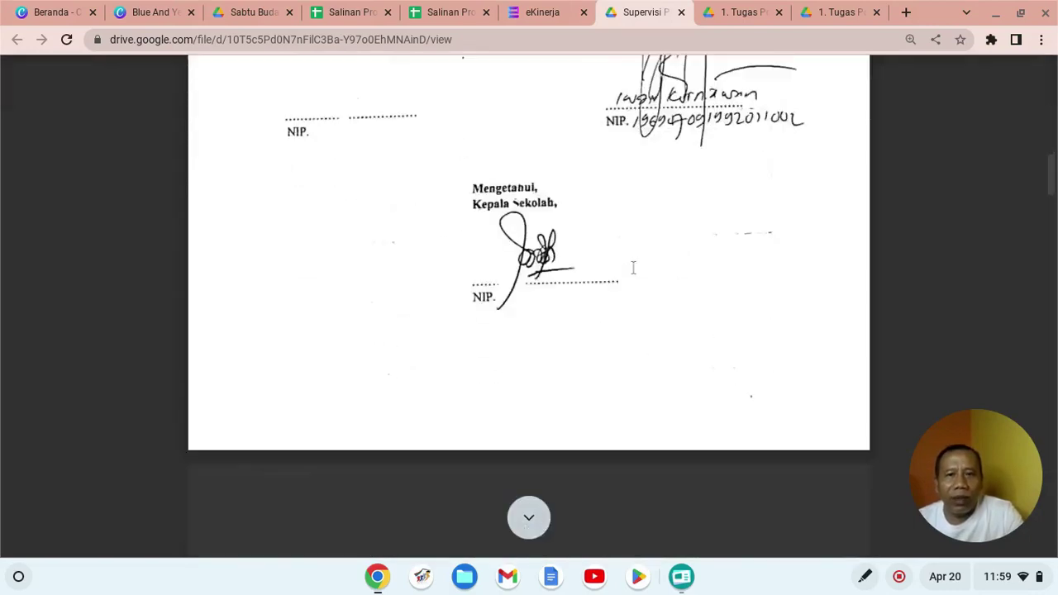
scroll(633, 267, "down", 10)
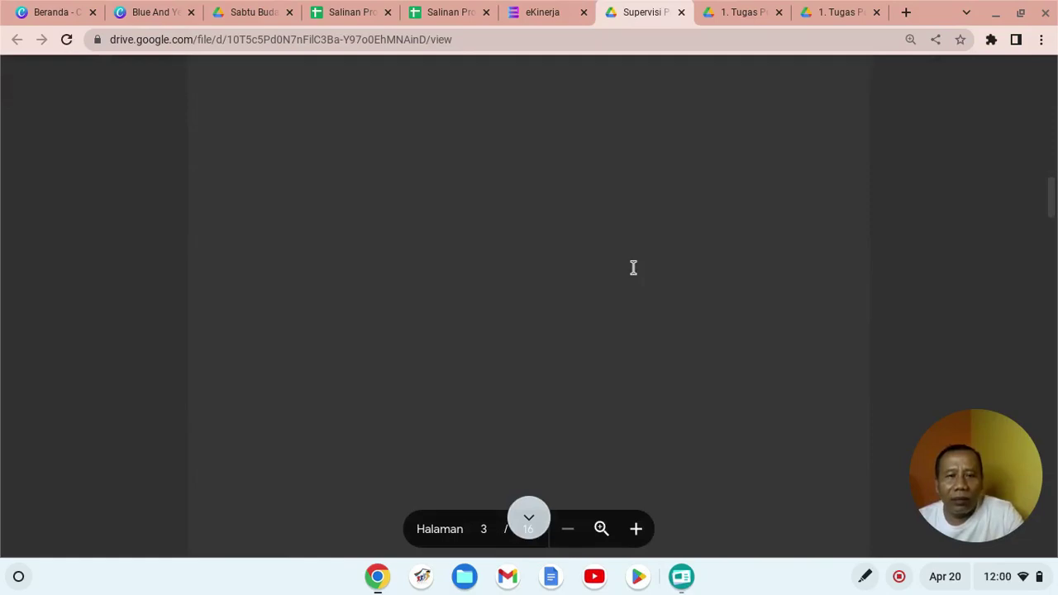
scroll(633, 267, "down", 5)
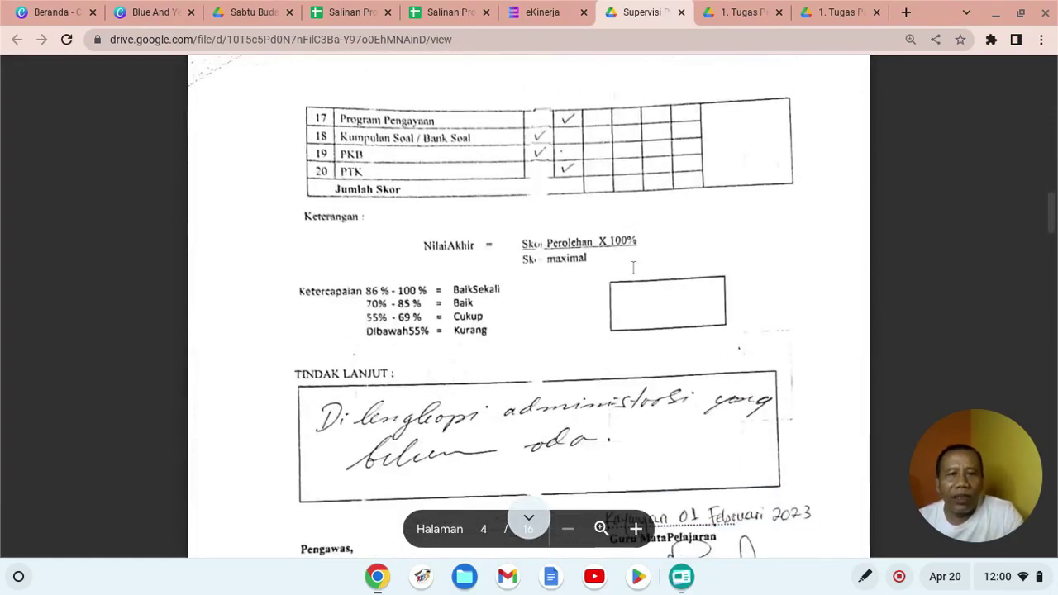
left_click(681, 12)
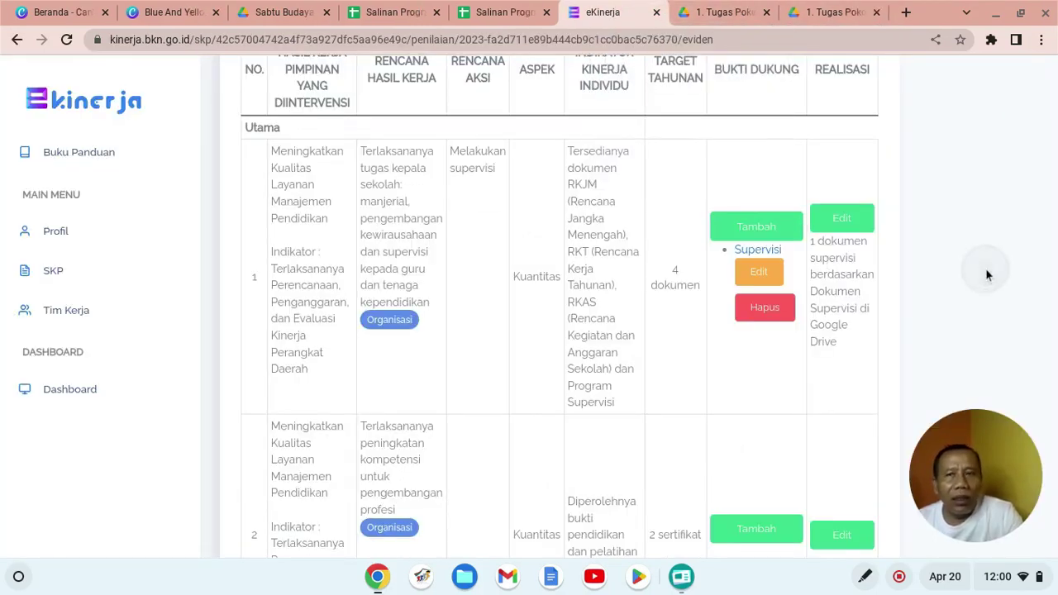
Step: Return to Penilaian SKP, open March's Pengisian Bukti Dukung page, and examine the Rencana Aksi and Bukti Dukung of all four Hasil Kerja rows
left_click(17, 39)
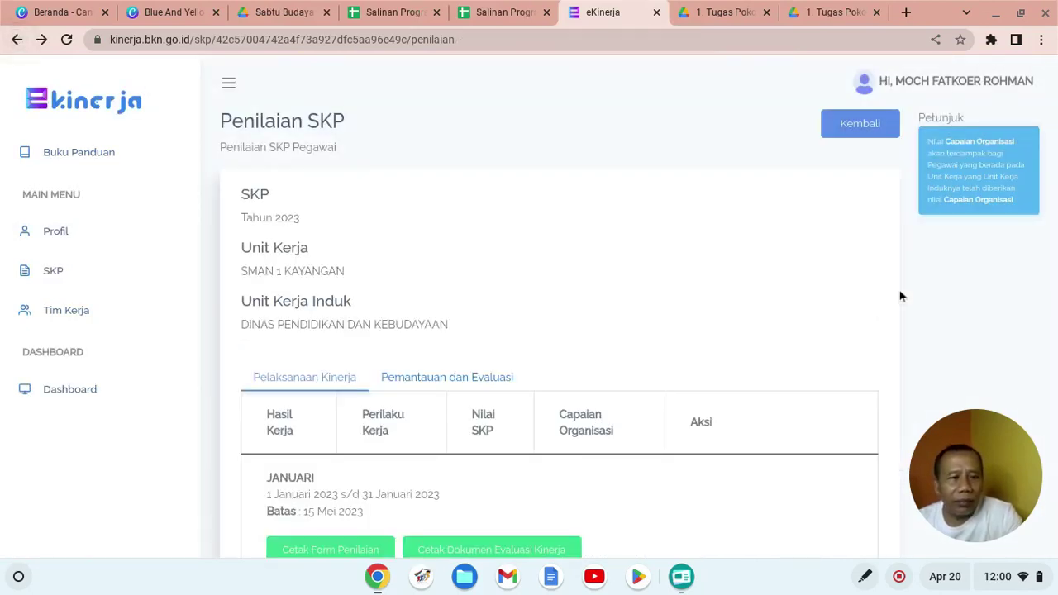
scroll(901, 296, "down", 8)
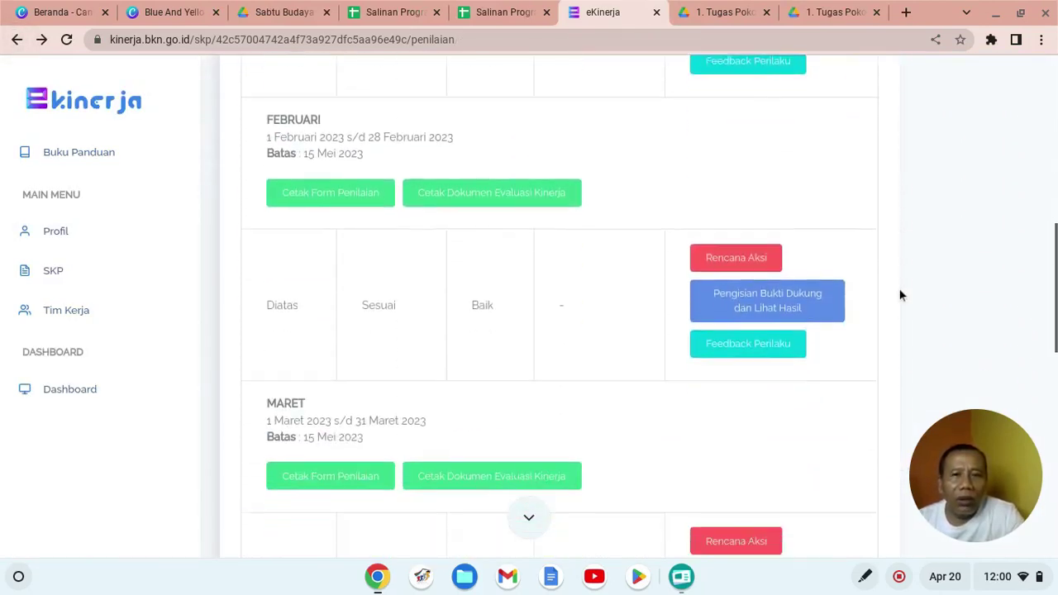
scroll(901, 296, "down", 2)
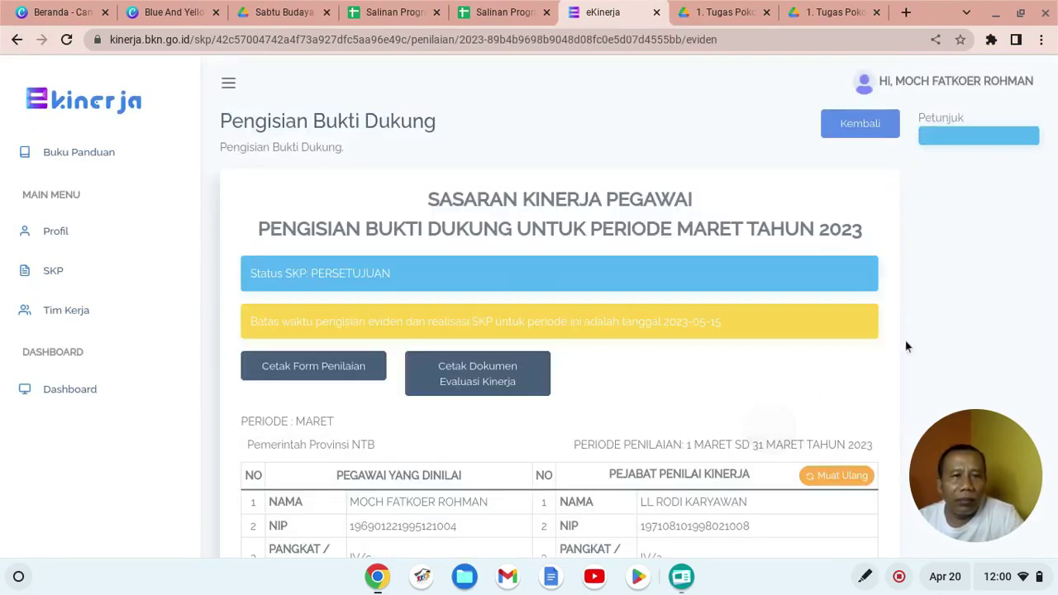
scroll(932, 332, "down", 5)
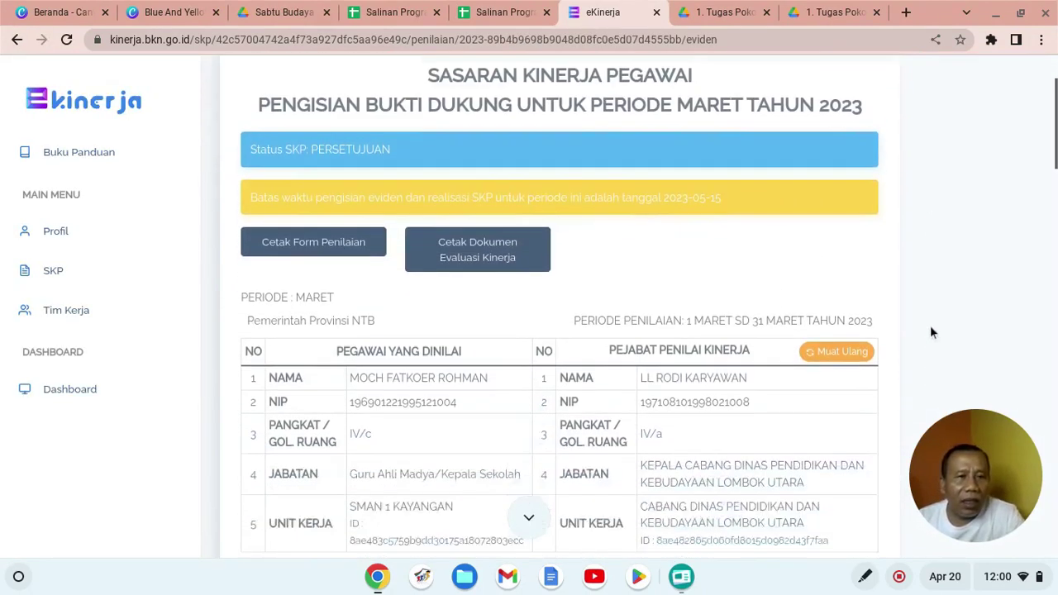
scroll(930, 331, "down", 4)
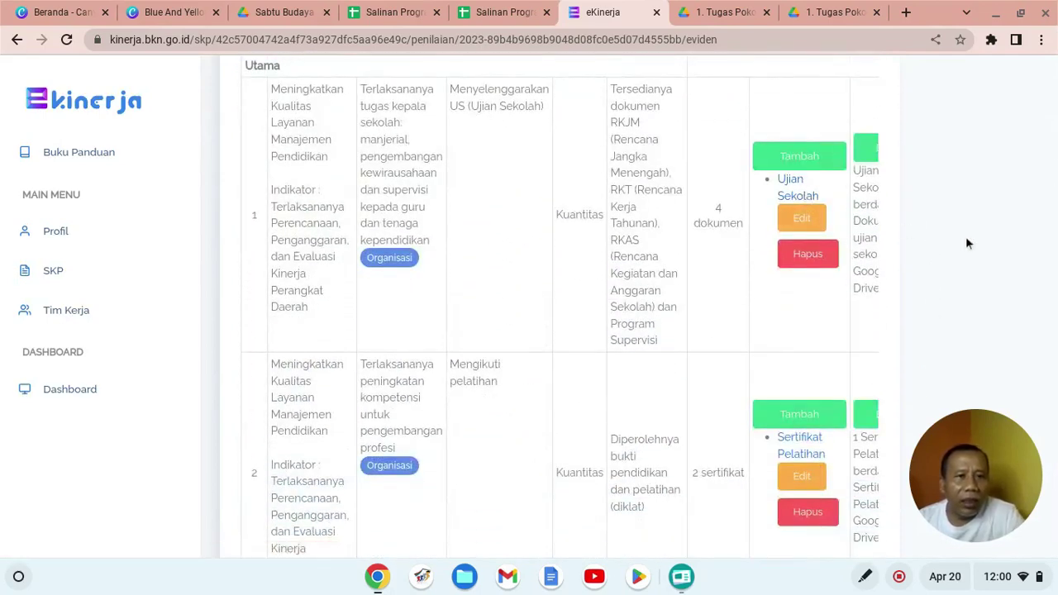
scroll(965, 236, "down", 1)
scroll(965, 243, "down", 3)
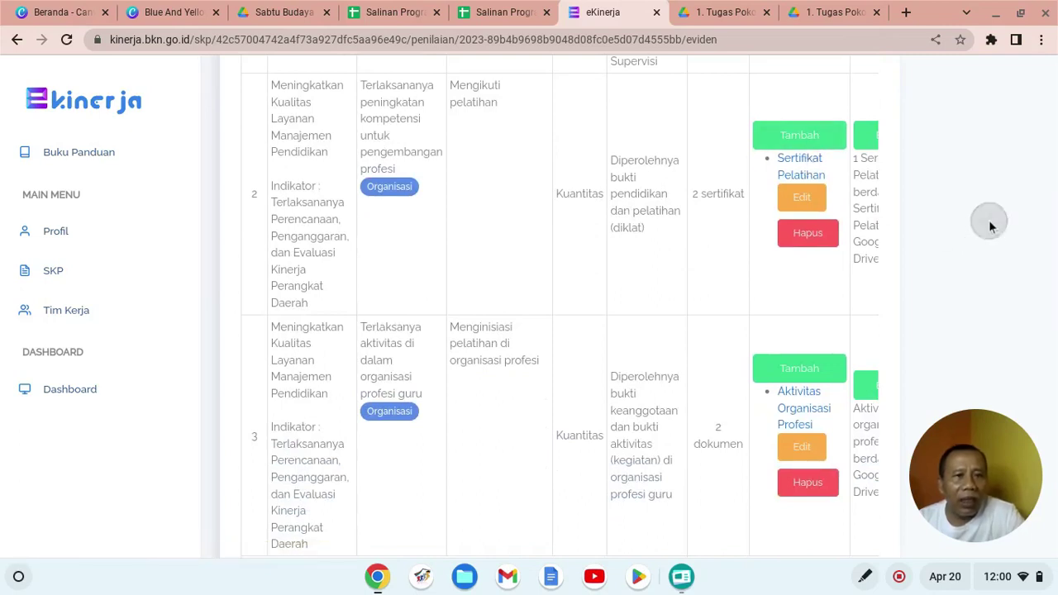
scroll(991, 225, "down", 4)
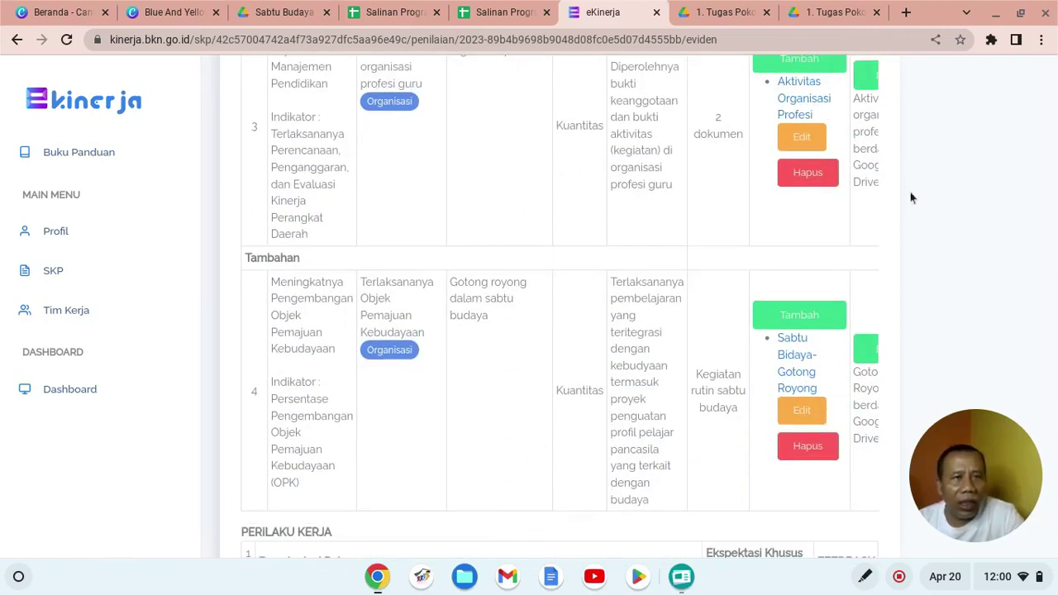
scroll(931, 217, "down", 1)
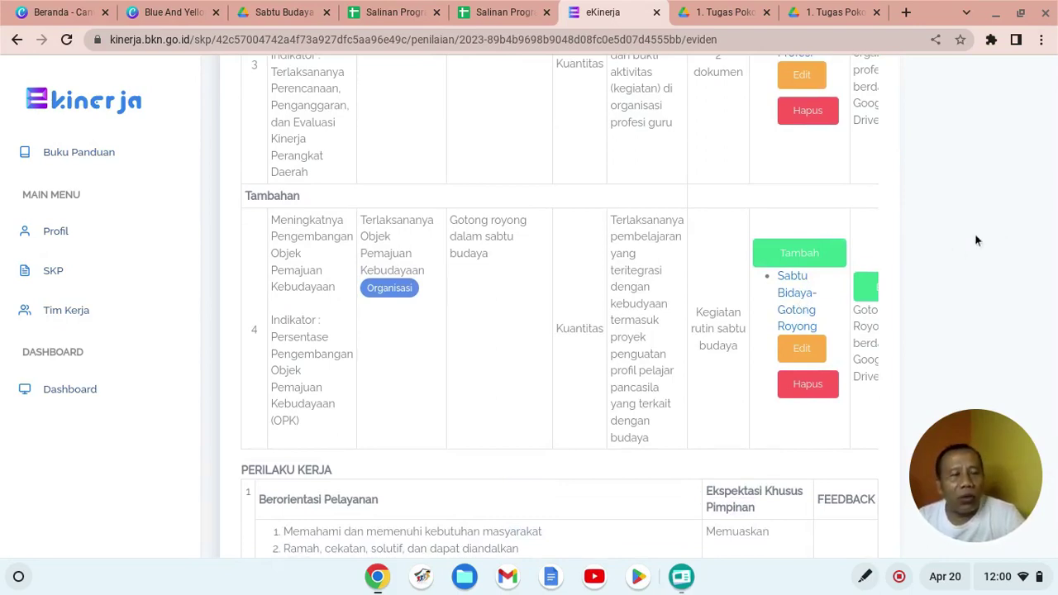
Step: Review March's Hasil Kerja rows again, with the page zoomed out to fit the Realisasi column beside Bukti Dukung
scroll(976, 240, "up", 4)
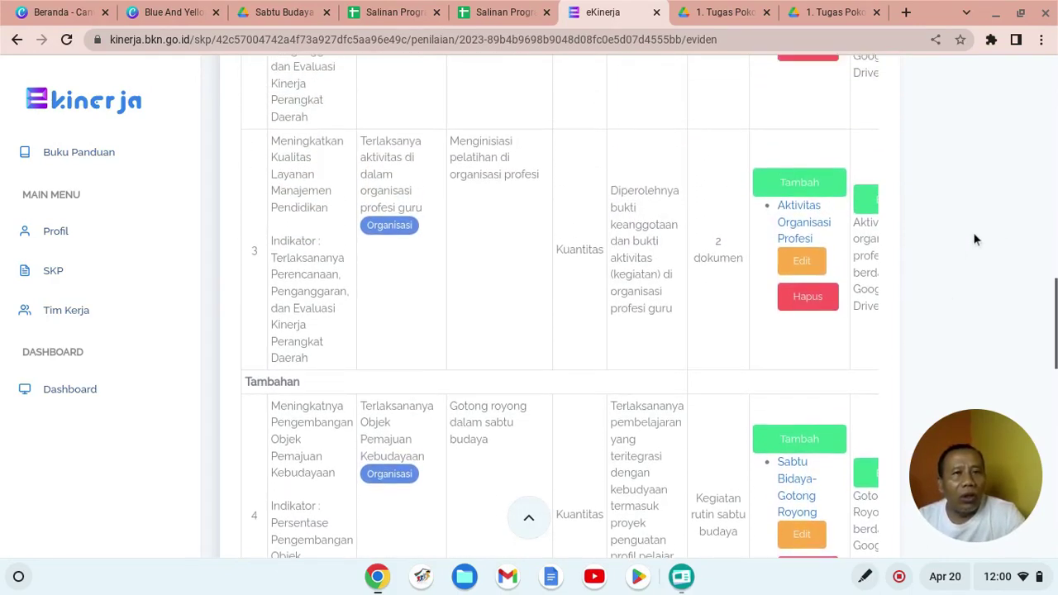
scroll(975, 240, "up", 1)
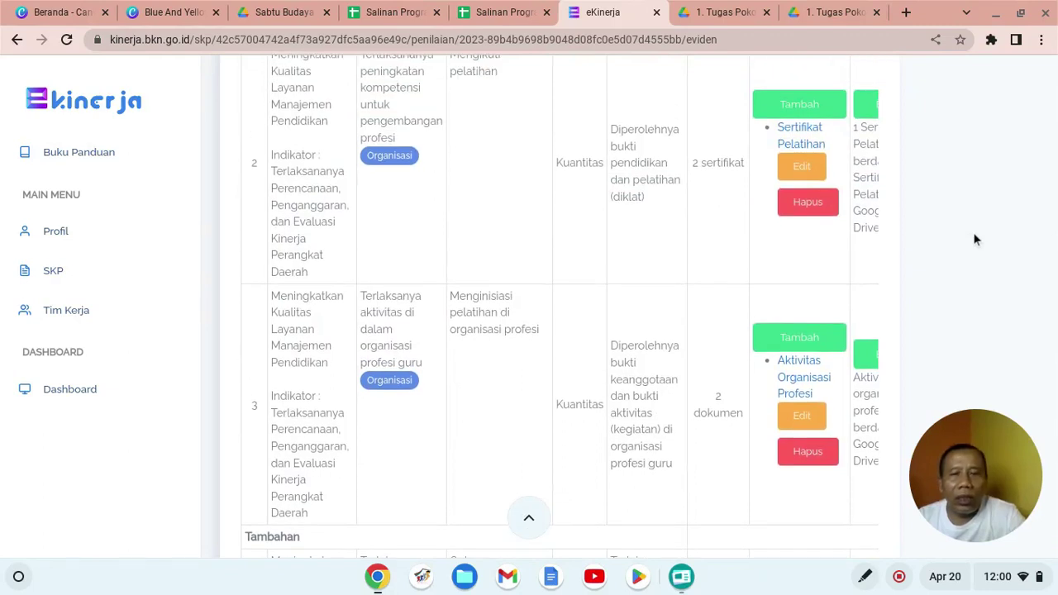
scroll(976, 239, "down", 3)
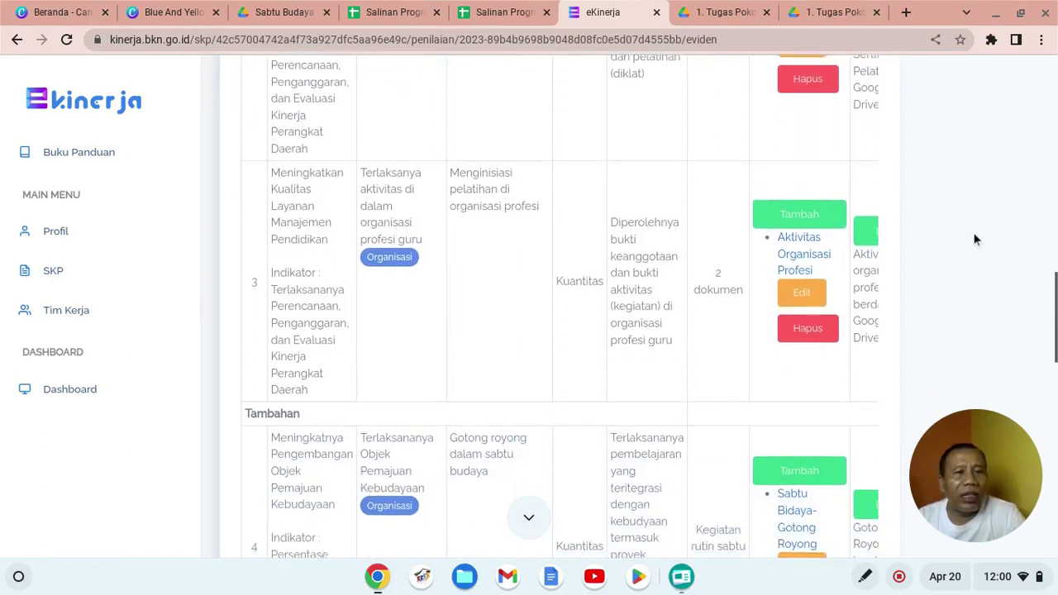
scroll(975, 239, "down", 1)
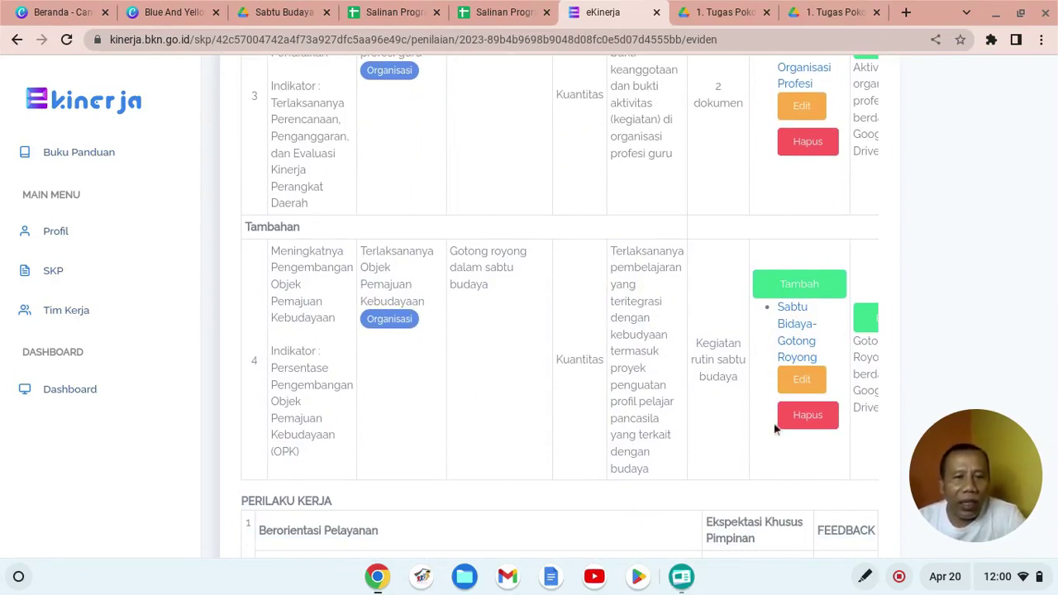
scroll(908, 357, "down", 1, "ctrl")
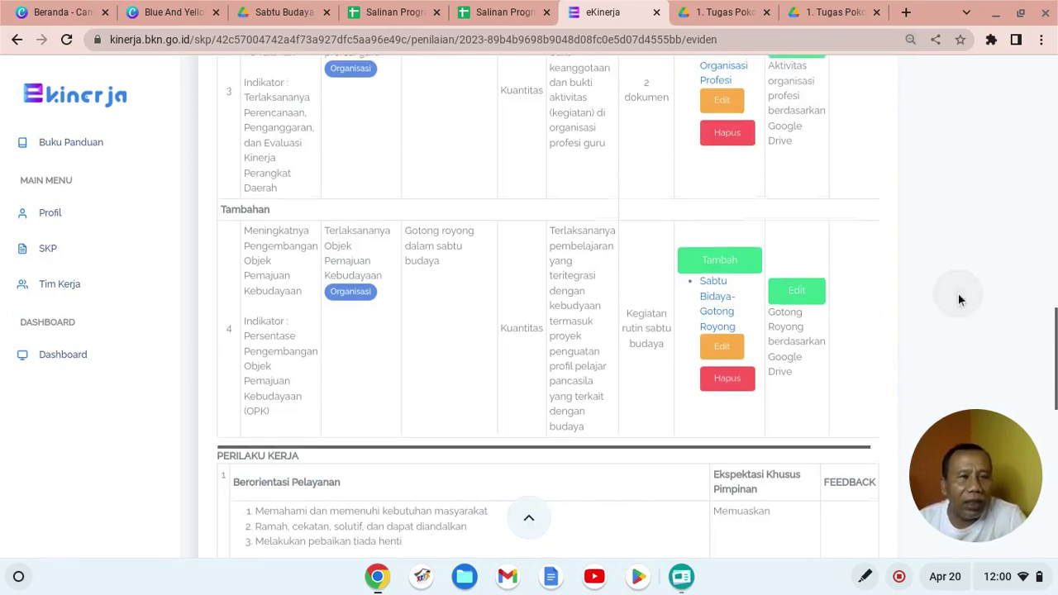
scroll(958, 293, "up", 2)
scroll(958, 294, "up", 4)
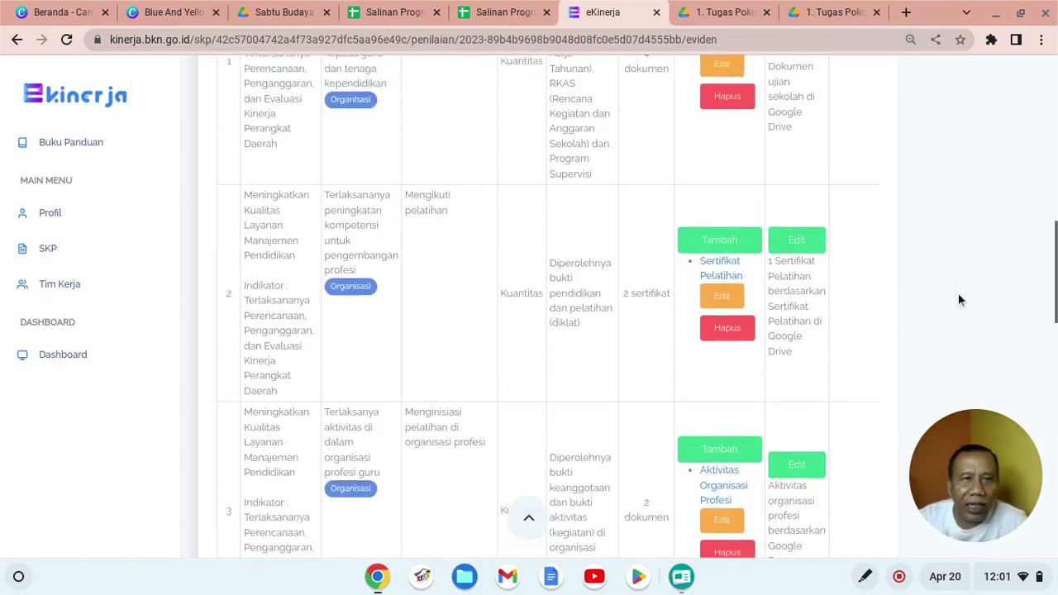
scroll(958, 292, "up", 1)
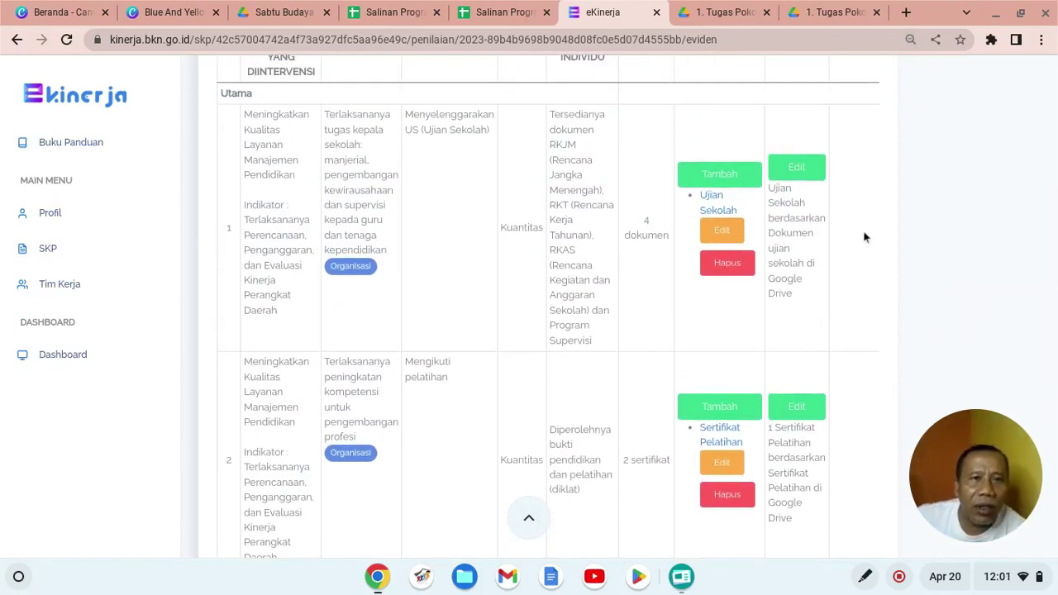
left_click(958, 180)
scroll(956, 178, "up", 2)
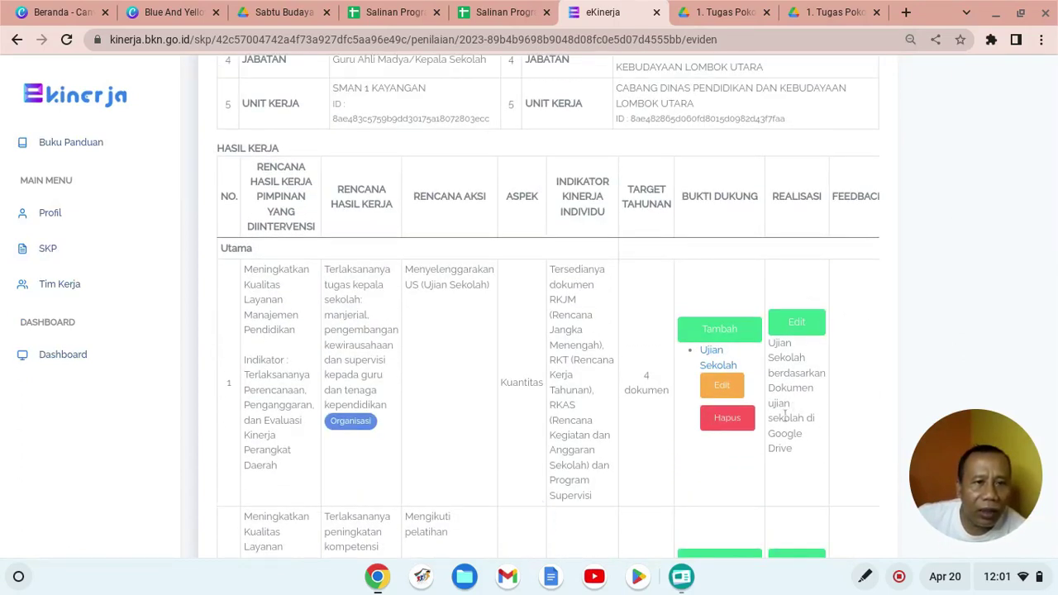
Step: Inspect the Realisasi and Sumber Data fields of March's Ujian Sekolah and Sertifikat Pelatihan rows, resaving the first and closing the second without saving
left_click(797, 323)
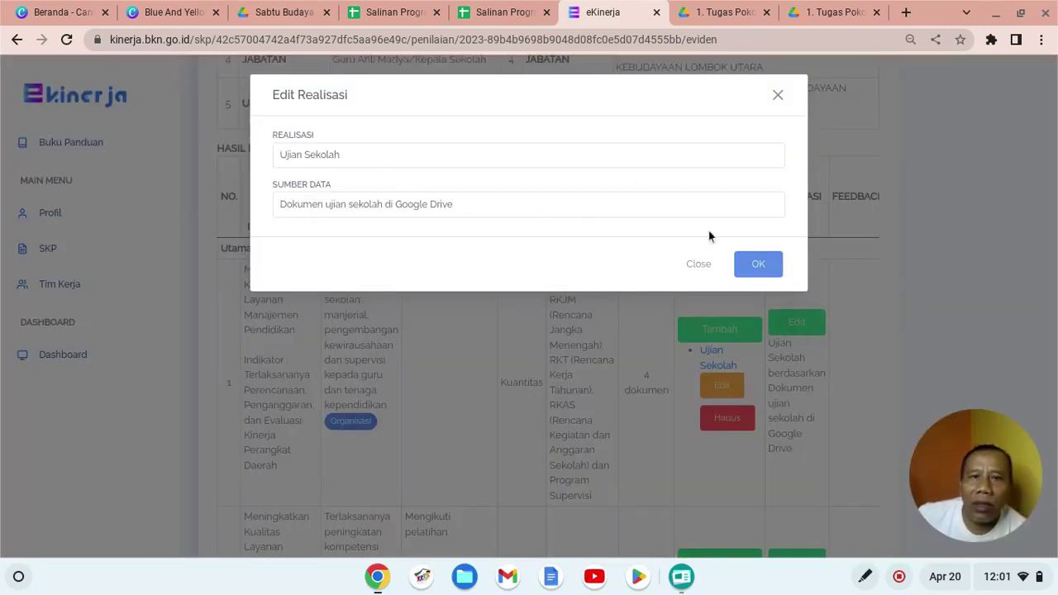
left_click(755, 266)
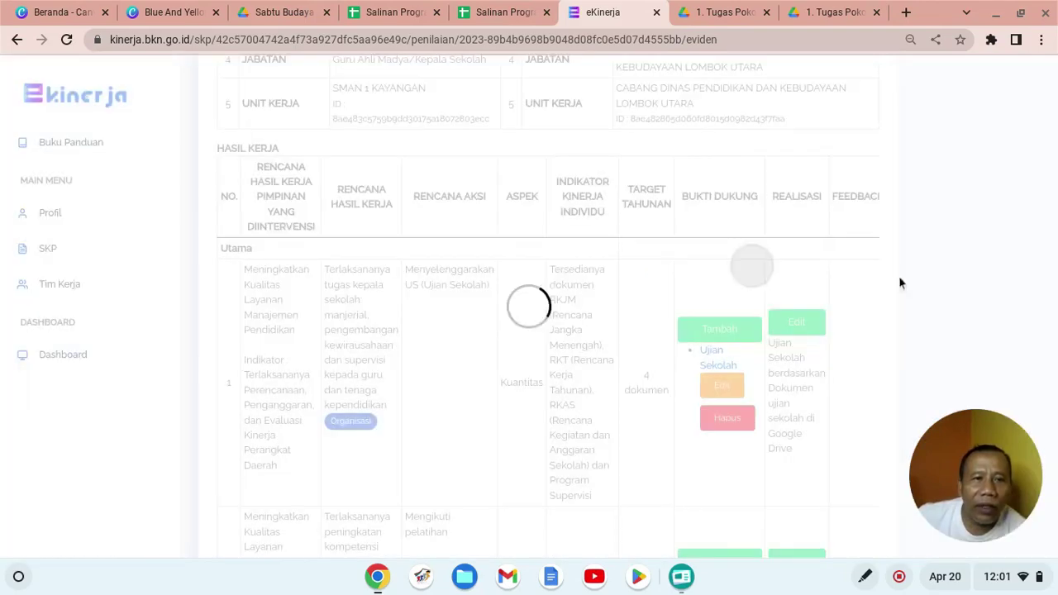
scroll(957, 293, "down", 3)
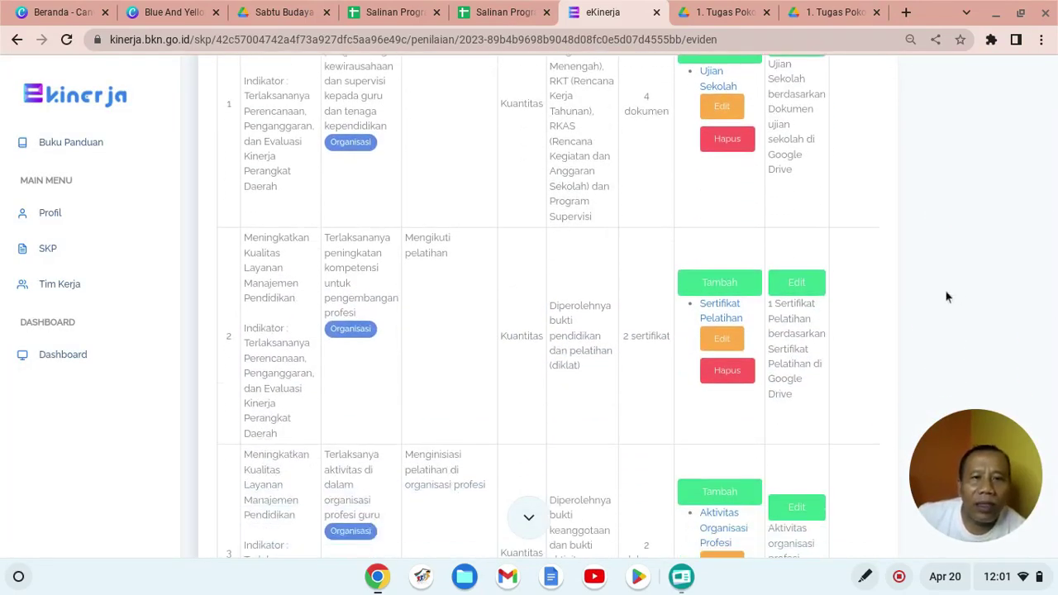
left_click(796, 284)
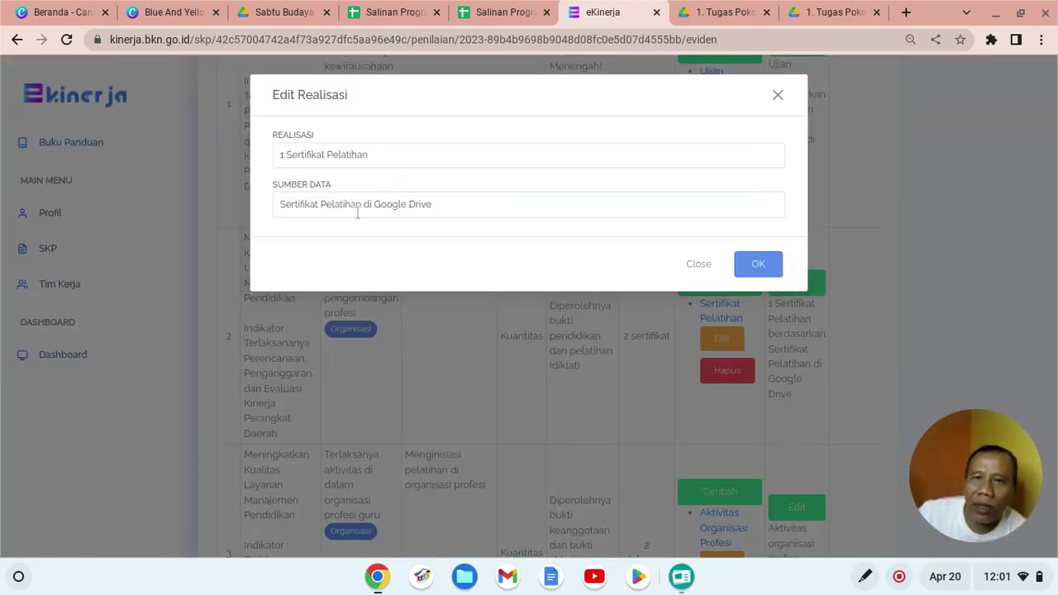
left_click(701, 264)
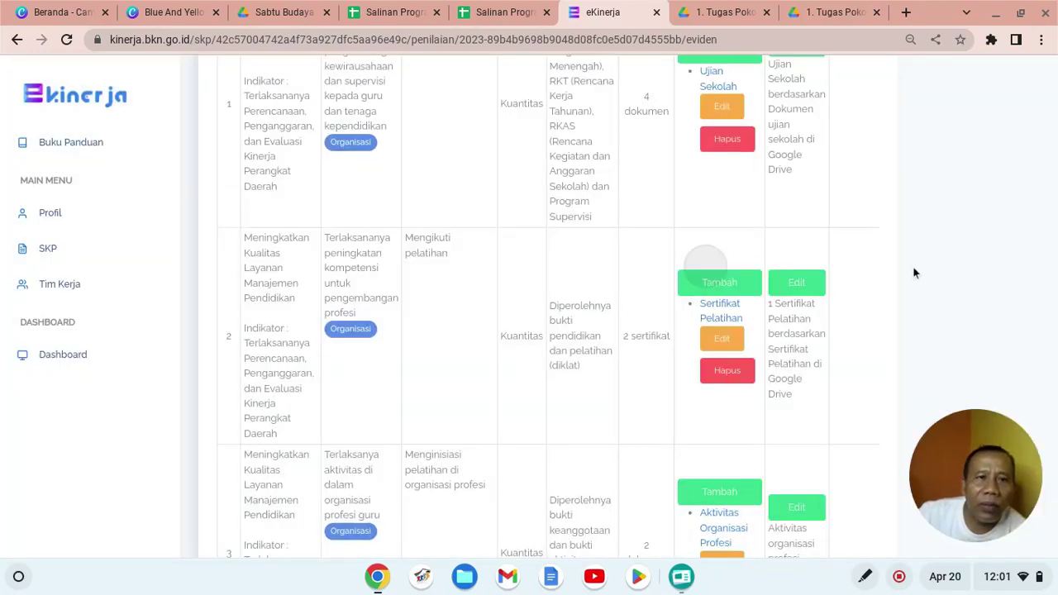
scroll(942, 272, "up", 1)
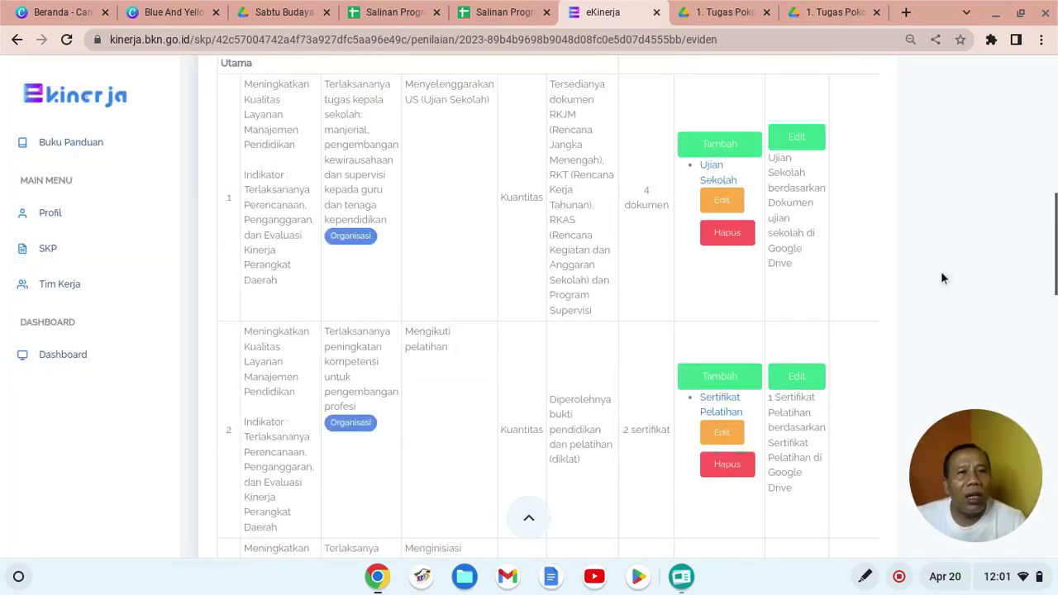
scroll(940, 279, "up", 2)
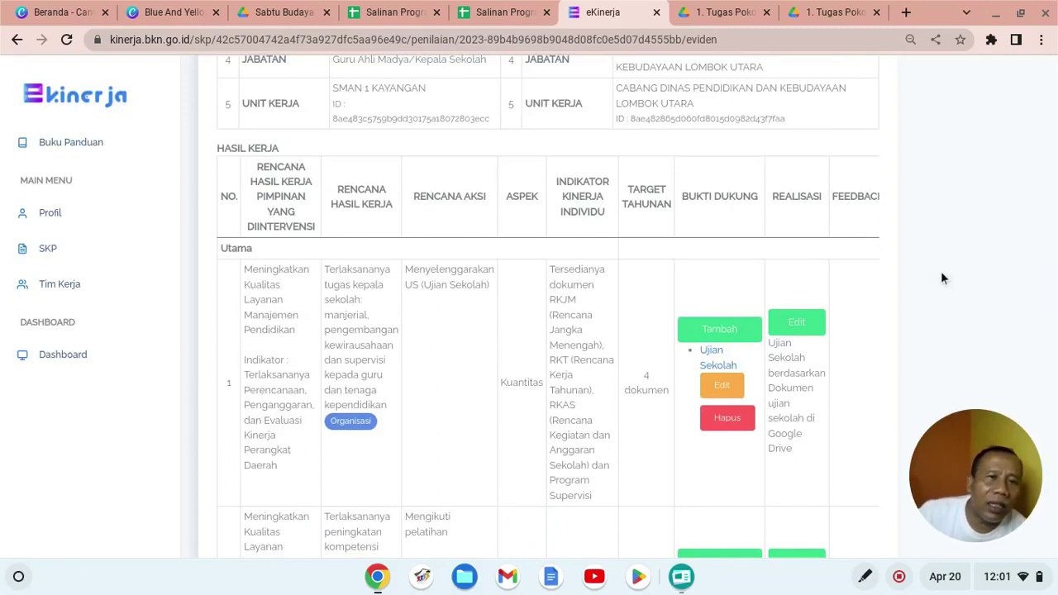